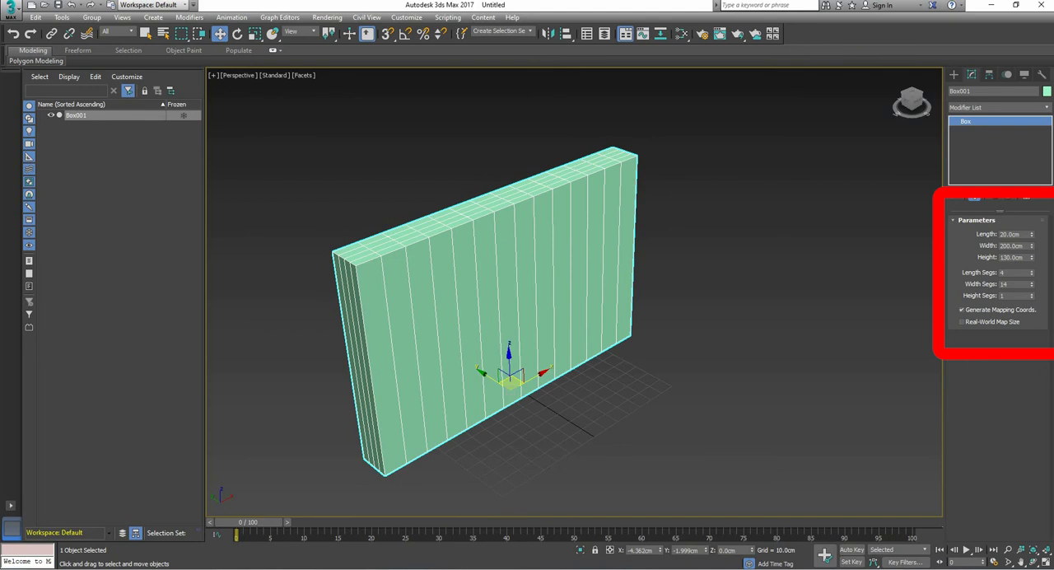
Step: Set the box's height segments to 8
left_click_drag(1032, 294, 1031, 277)
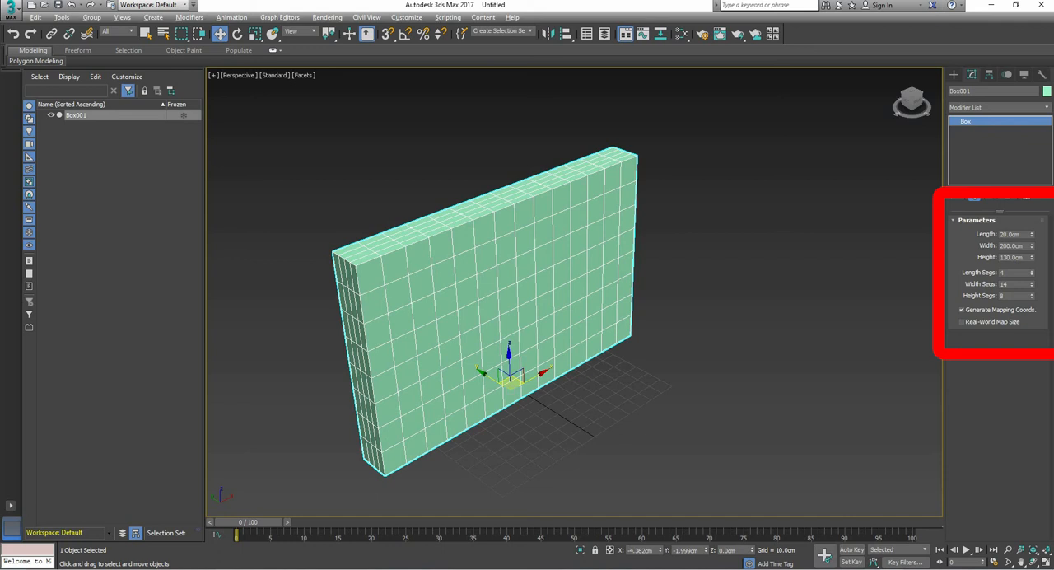
middle_click_drag(543, 321, 519, 298, "alt")
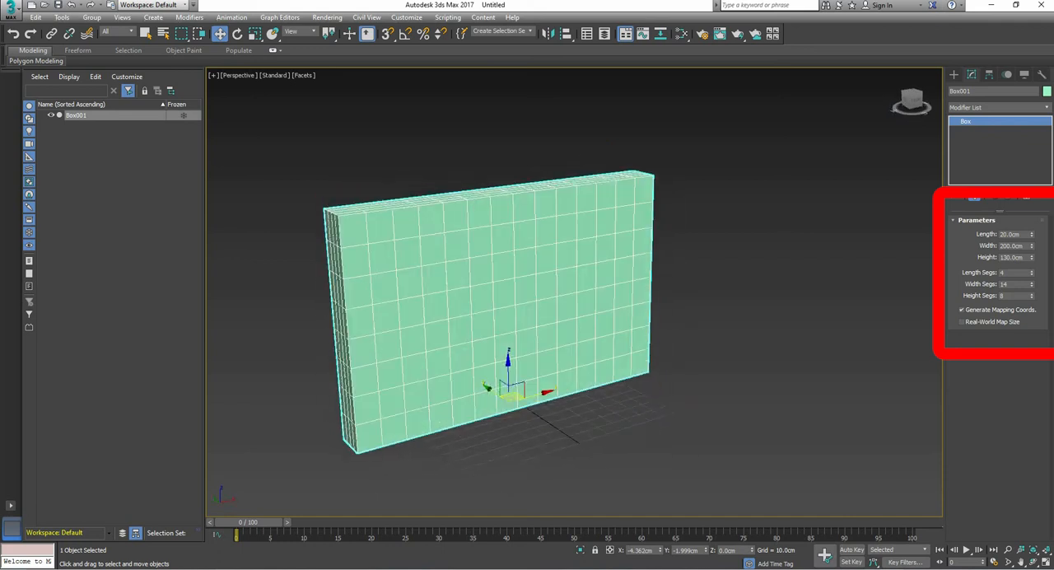
scroll(466, 350, "up", 3)
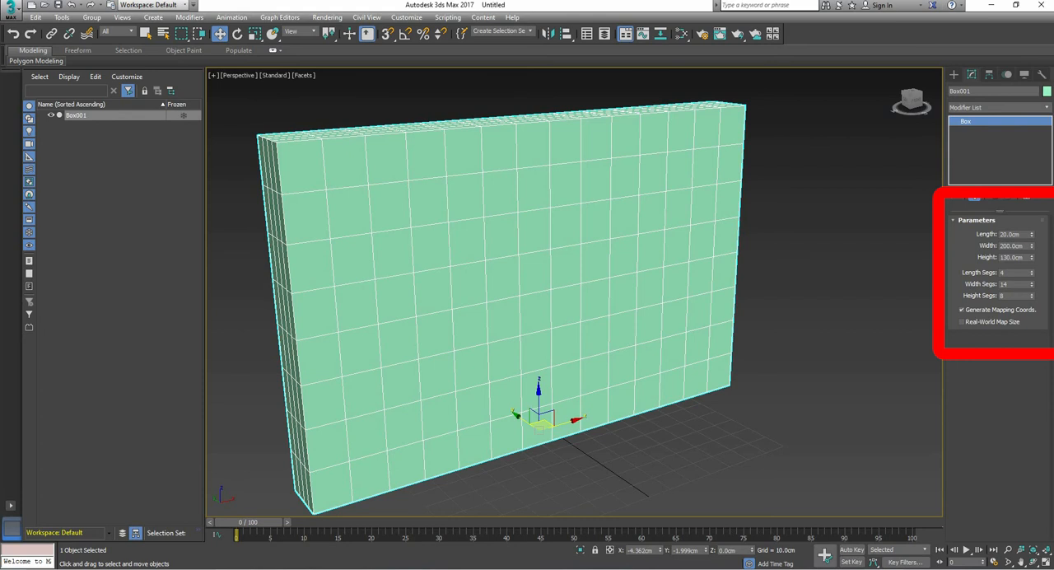
Step: Convert the box to an Editable Poly and switch to vertex editing
right_click(703, 232)
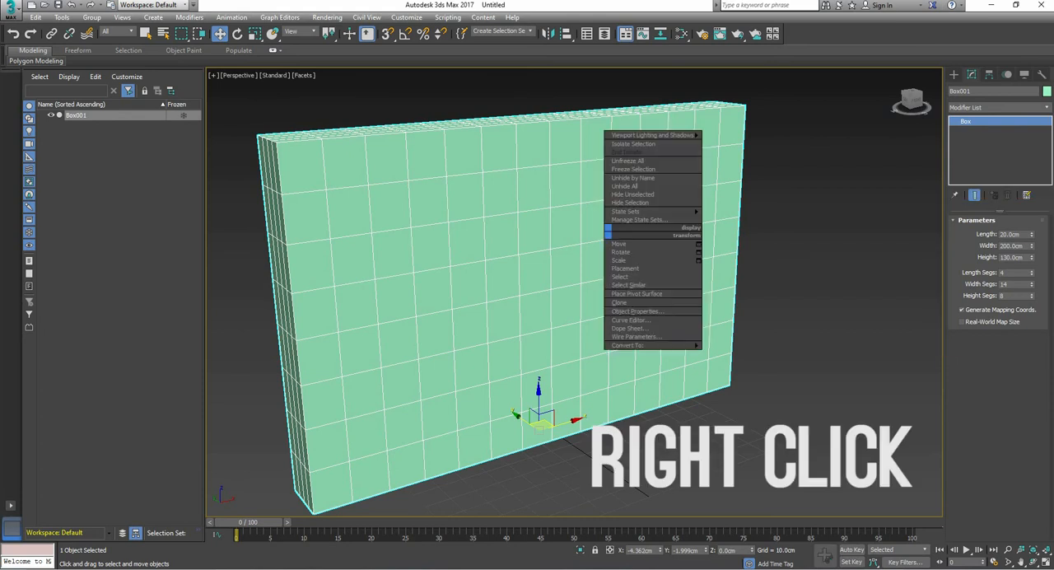
mouse_move(630, 345)
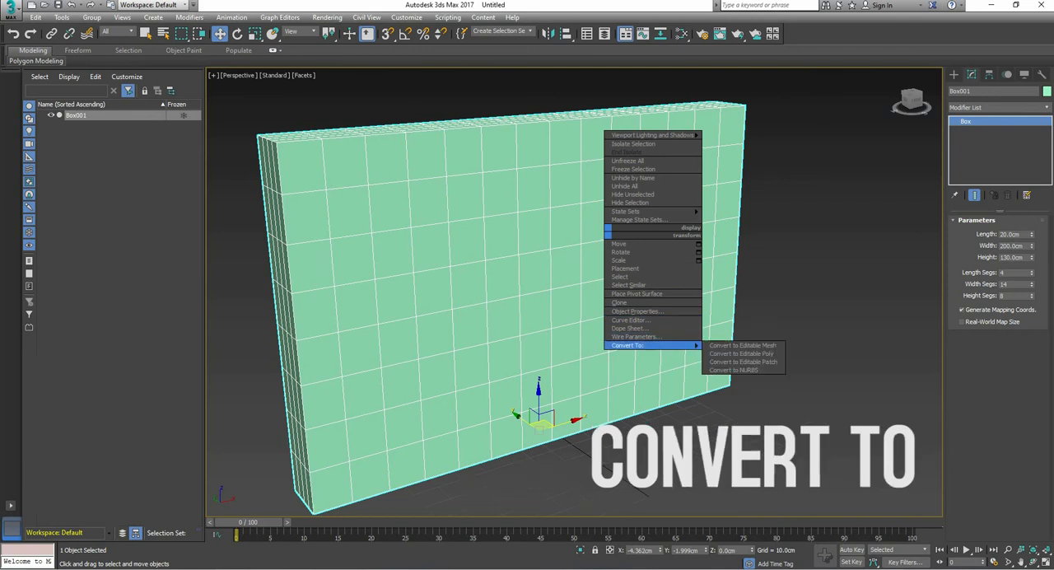
left_click(741, 353)
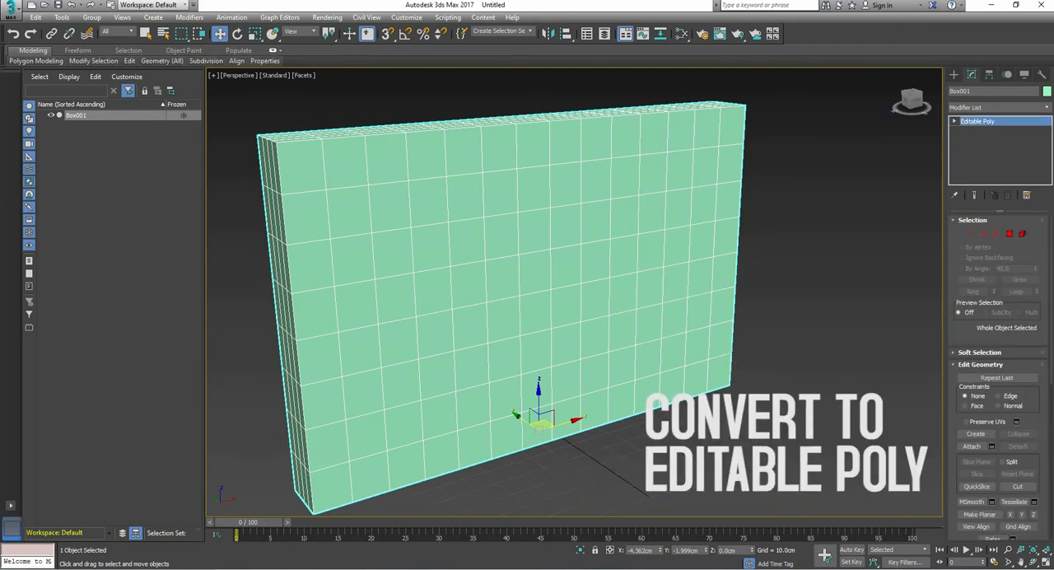
key("1")
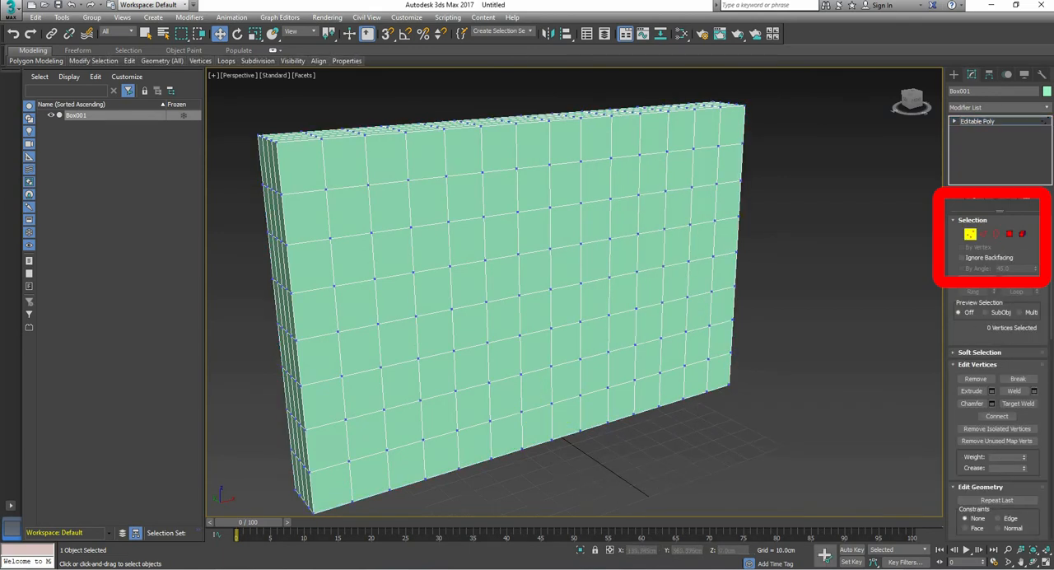
middle_click_drag(527, 177, 280, 202, "alt")
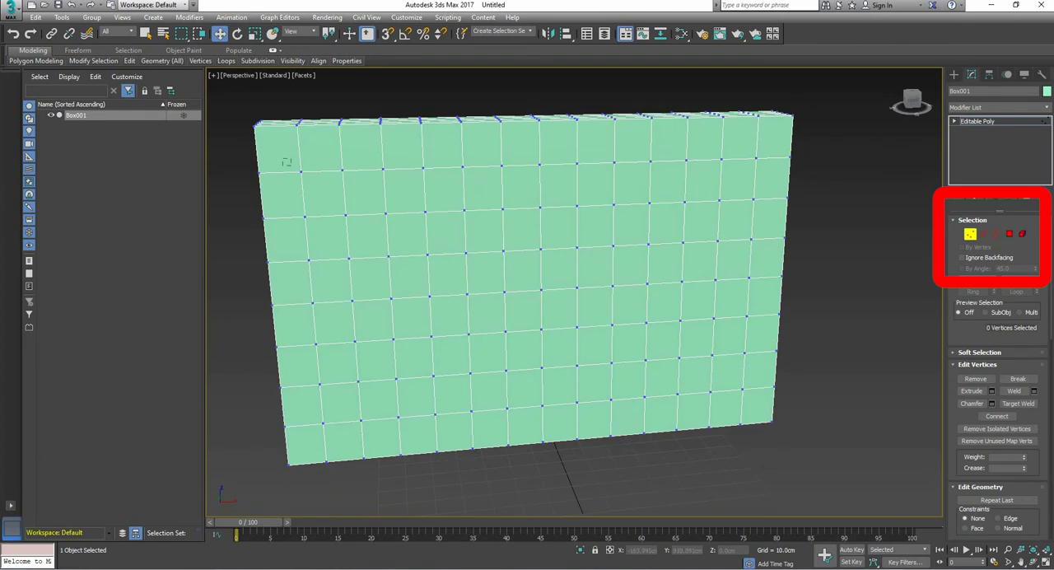
left_click_drag(306, 181, 306, 182)
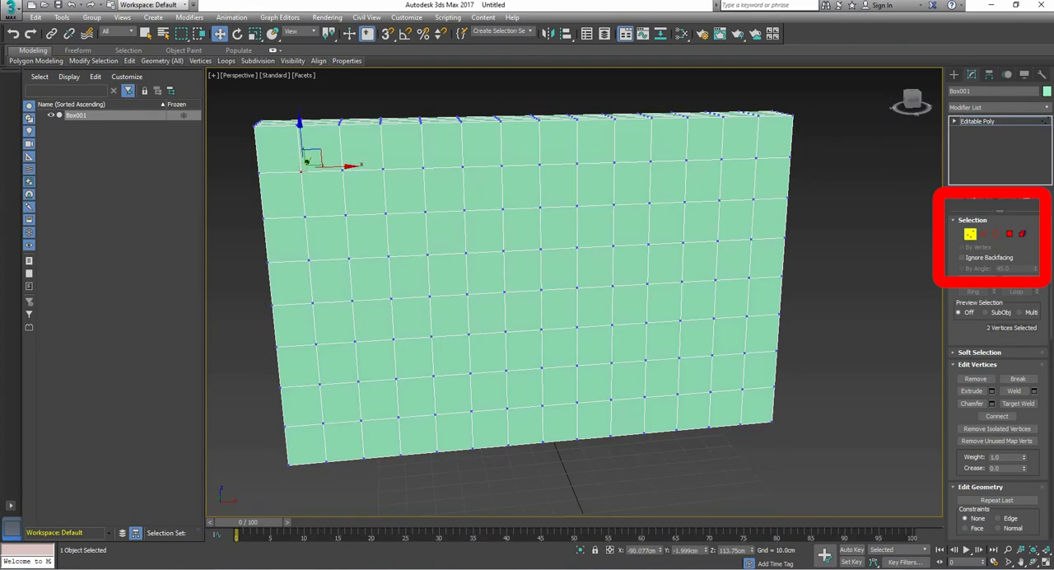
left_click(344, 214, "ctrl")
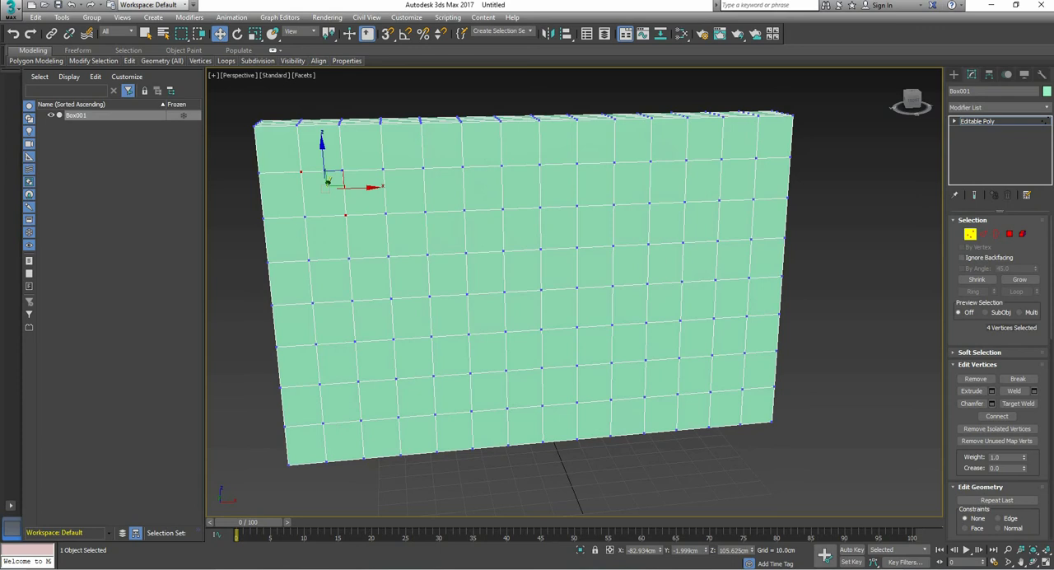
left_click_drag(370, 237, 402, 268, "ctrl")
key("shift+p")
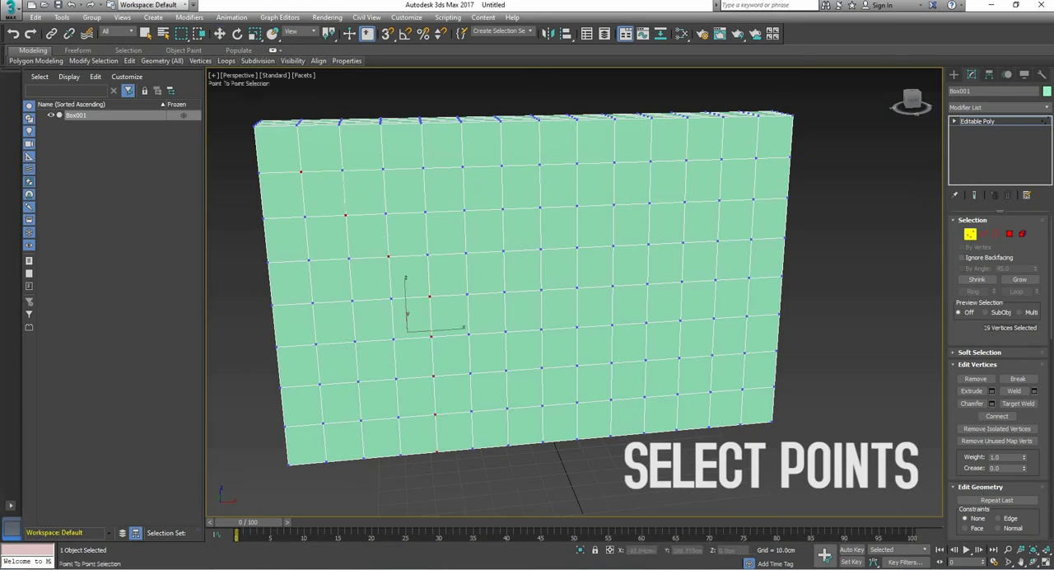
key("ctrl+z")
key("ctrl+z")
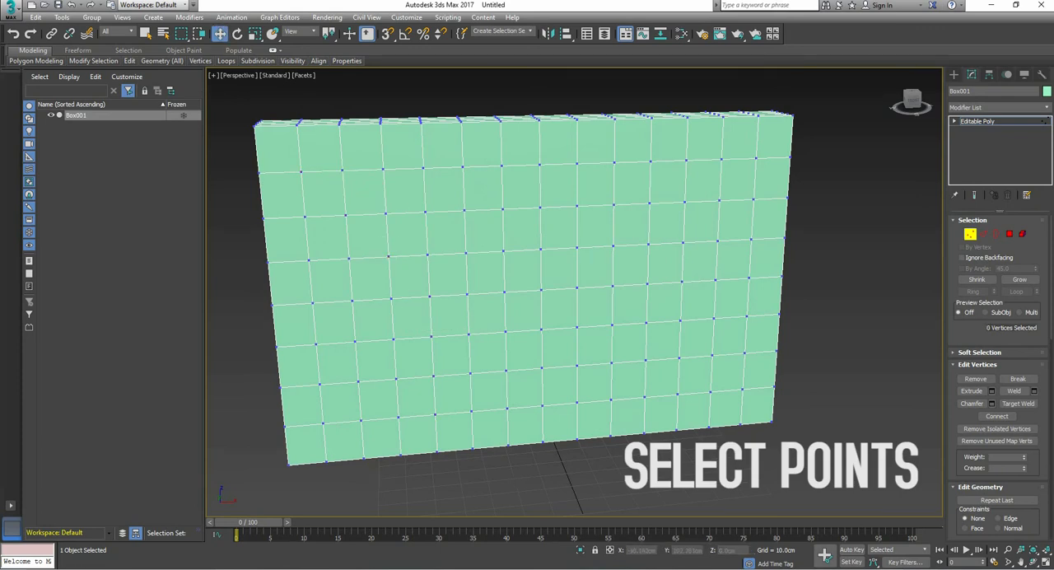
Step: Select alternating vertices on the box's front face in a staggered diamond pattern, leaving out the vertices on the outer border
left_click(300, 172)
left_click(345, 215, "ctrl")
left_click(388, 256, "ctrl")
left_click(429, 296, "ctrl")
left_click(469, 333, "ctrl")
left_click(506, 369, "ctrl")
left_click(542, 405, "ctrl")
left_click(308, 260, "ctrl")
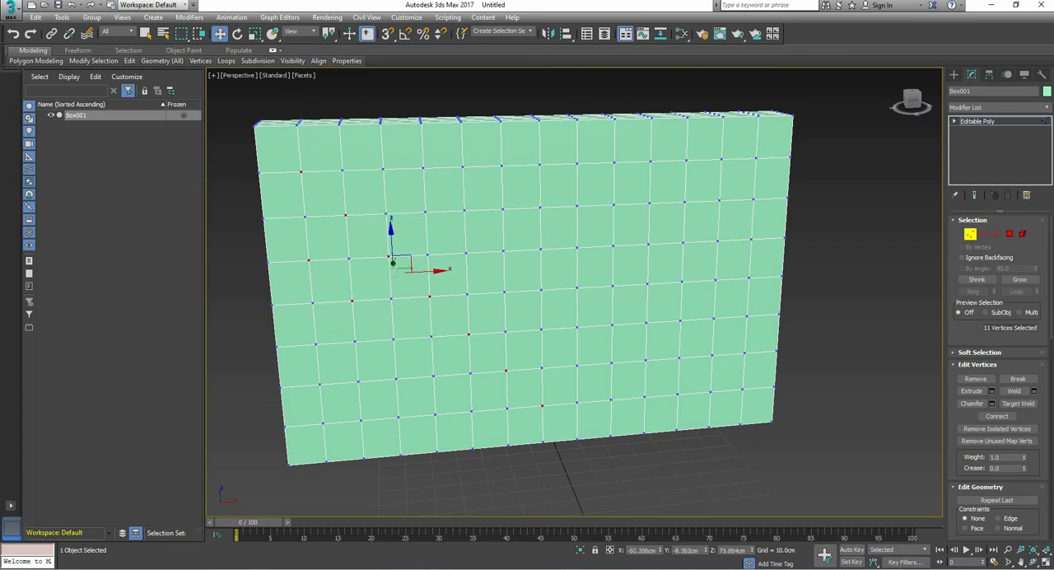
left_click_drag(326, 338, 310, 350, "ctrl")
left_click_drag(369, 375, 352, 387, "ctrl")
left_click_drag(408, 410, 391, 423, "ctrl")
left_click_drag(334, 417, 316, 429, "ctrl")
left_click_drag(394, 162, 377, 174, "ctrl")
left_click_drag(436, 205, 419, 217, "ctrl")
left_click_drag(476, 246, 458, 259, "ctrl")
left_click_drag(515, 285, 498, 297, "ctrl")
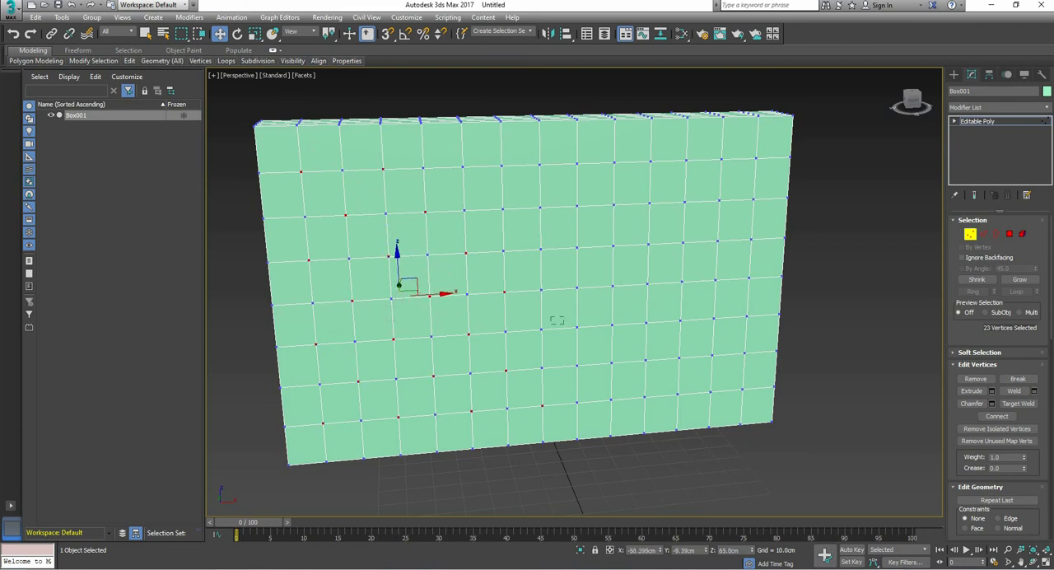
left_click_drag(692, 389, 671, 399, "ctrl")
left_click_drag(656, 354, 638, 366, "ctrl")
left_click_drag(622, 318, 604, 331, "ctrl")
left_click_drag(587, 282, 570, 294, "ctrl")
left_click_drag(550, 242, 533, 254, "ctrl")
left_click_drag(512, 202, 495, 215, "ctrl")
left_click_drag(473, 160, 456, 173, "ctrl")
left_click_drag(549, 159, 532, 171, "ctrl")
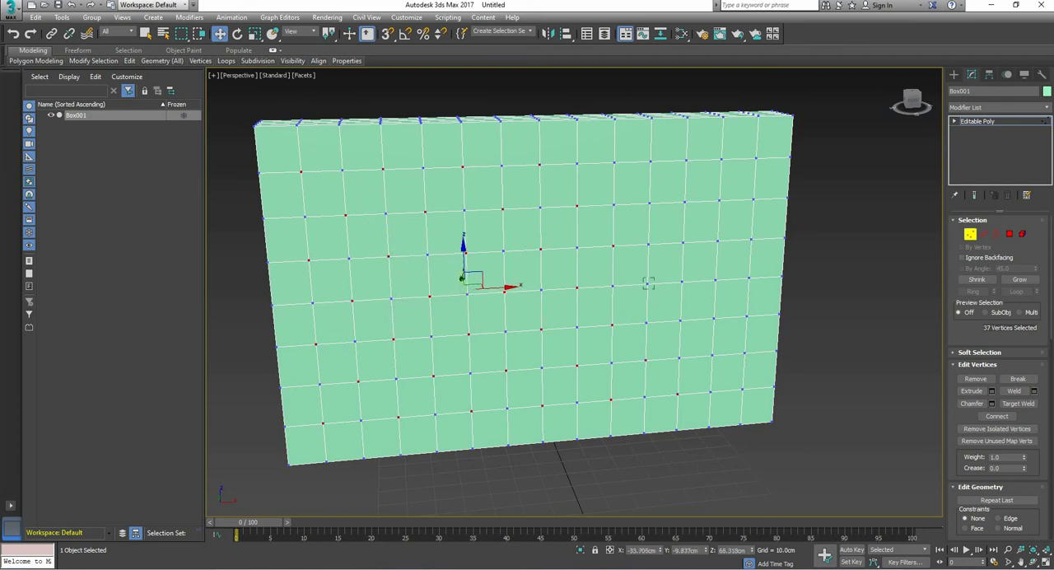
left_click_drag(751, 383, 734, 395, "ctrl")
left_click_drag(755, 310, 738, 323, "ctrl")
left_click_drag(725, 273, 707, 285, "ctrl")
left_click_drag(690, 237, 674, 249, "ctrl")
left_click_drag(658, 196, 640, 209, "ctrl")
left_click_drag(624, 156, 606, 169, "ctrl")
left_click_drag(695, 154, 677, 166, "ctrl")
left_click_drag(728, 194, 710, 207, "ctrl")
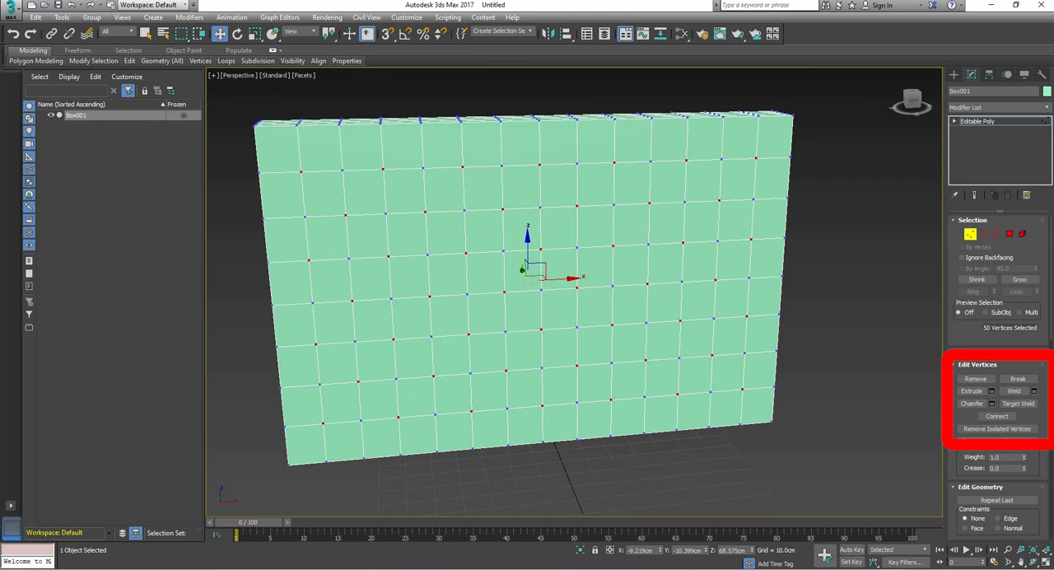
Step: Connect the selected vertices diagonally and extrude them inward with a height of about -9.689 cm and a width of 4.733 cm
left_click(996, 416)
left_click(992, 390)
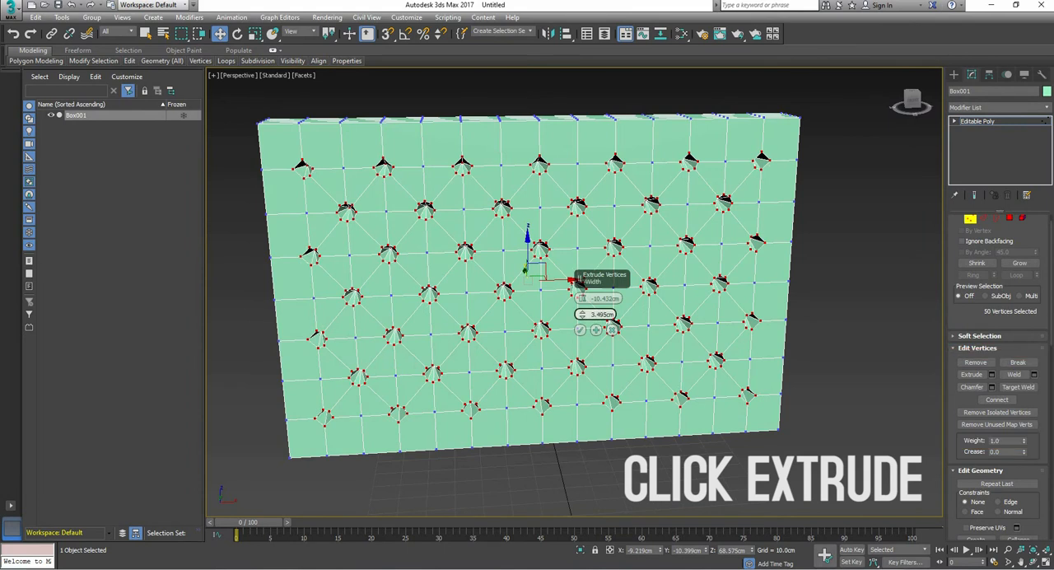
left_click_drag(582, 314, 582, 296)
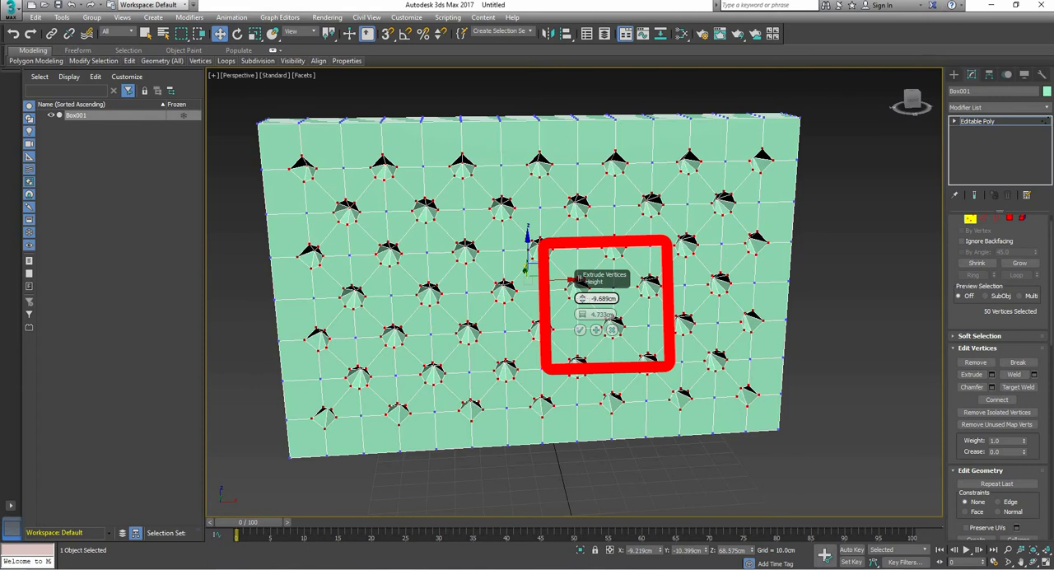
left_click(580, 329)
Step: Extrude the diagonal edges between the recessed points with a height of -1.516 cm and a width of 0.276 cm
left_click(983, 233)
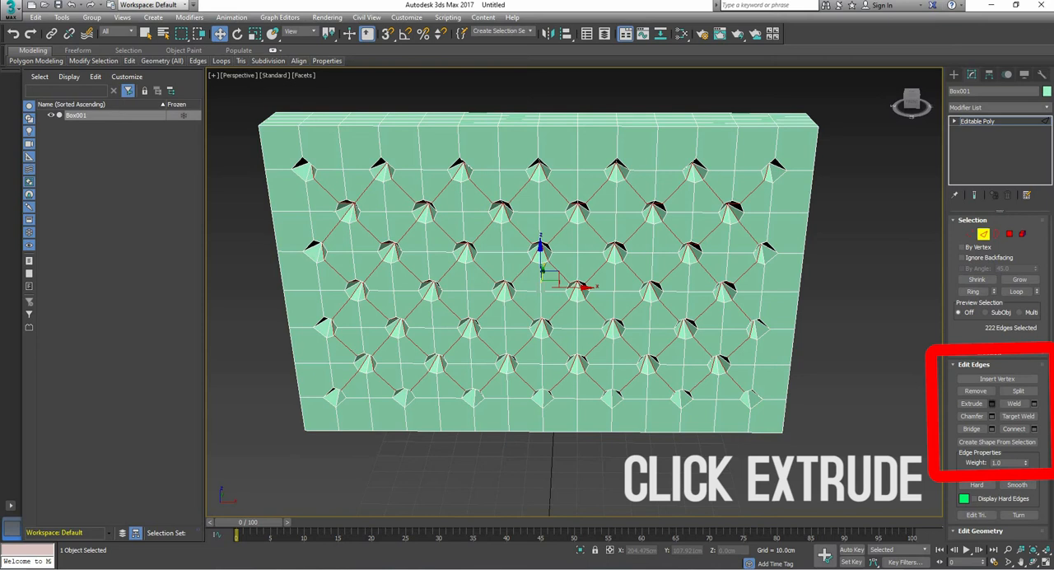
left_click(992, 404)
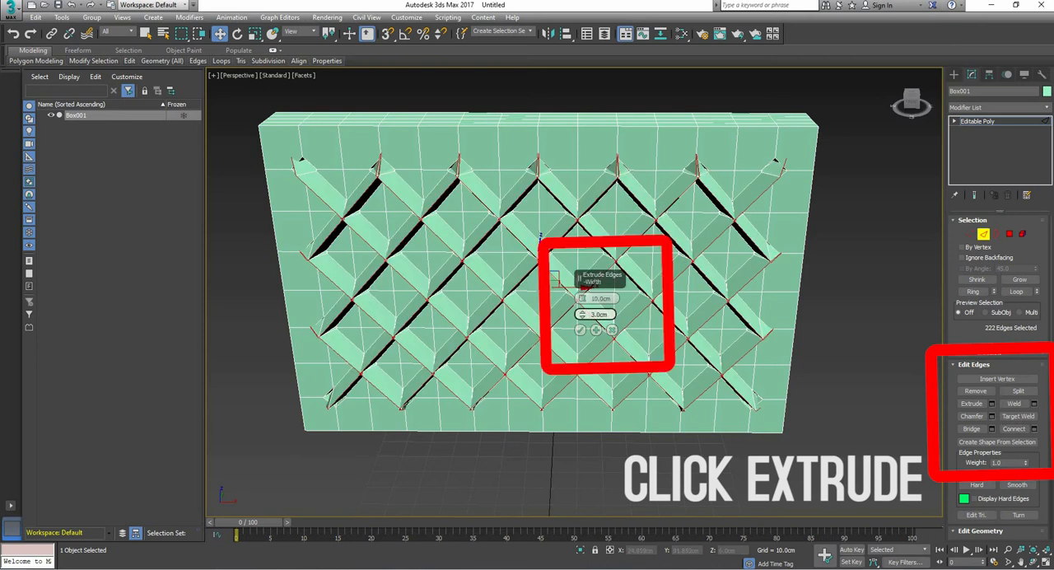
left_click_drag(582, 315, 582, 330)
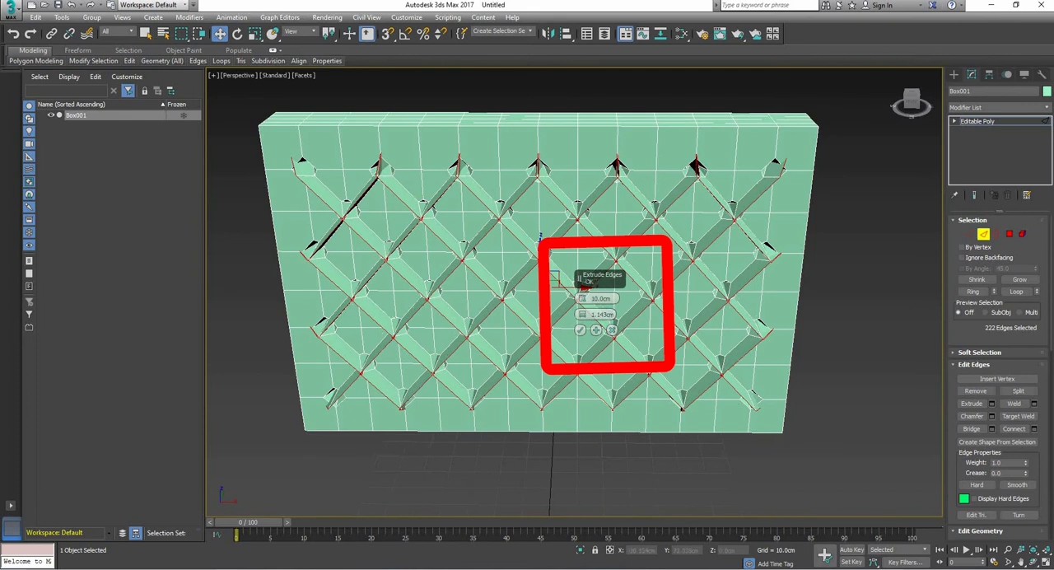
scroll(577, 292, "up", 1)
middle_click_drag(577, 293, 663, 267, "alt")
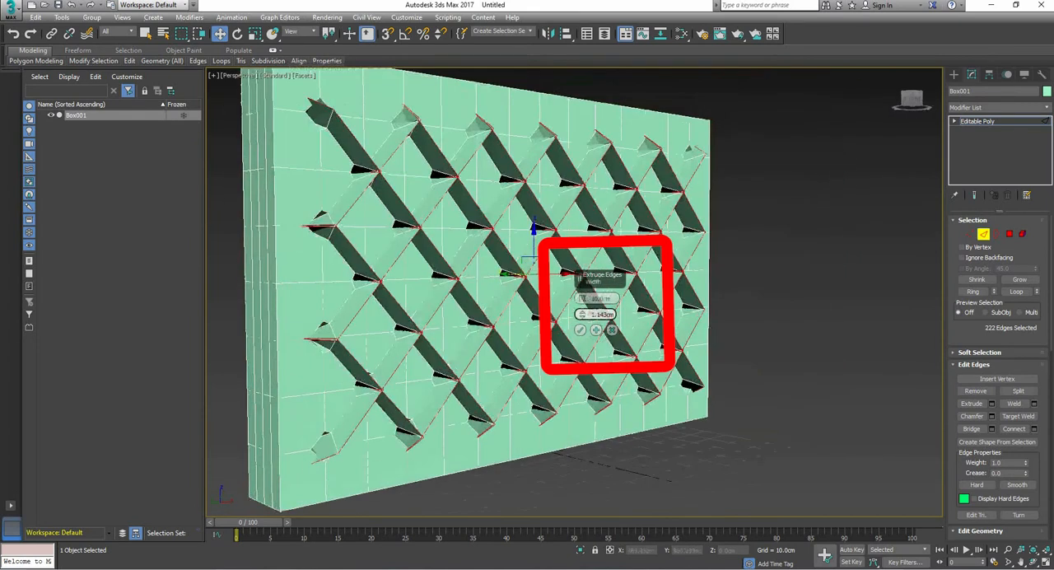
left_click_drag(582, 298, 582, 318)
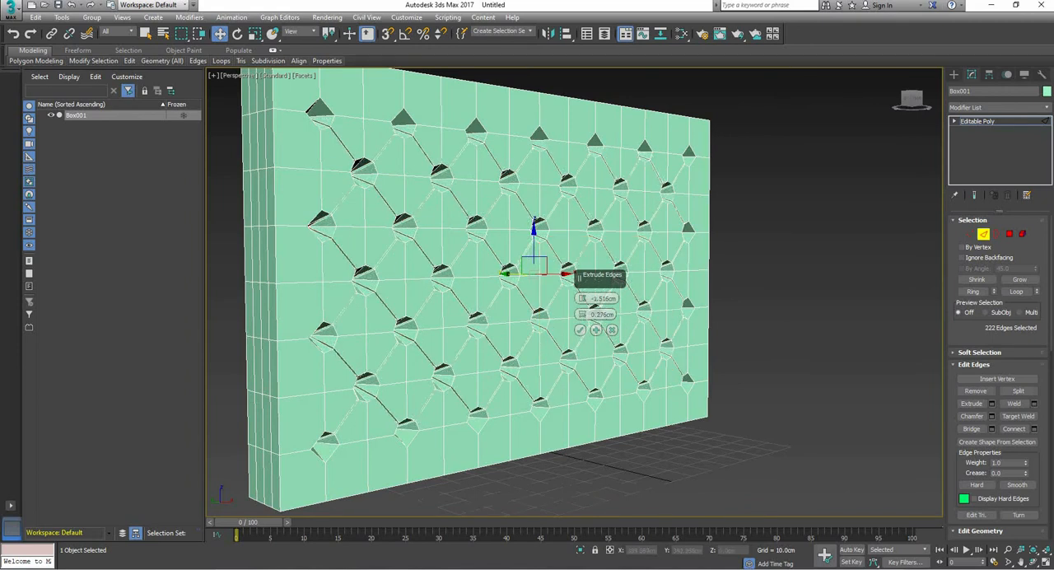
mouse_move(581, 362)
middle_mouse_down("alt")
mouse_move(502, 362)
mouse_move(613, 357)
mouse_move(580, 357)
middle_mouse_up("alt")
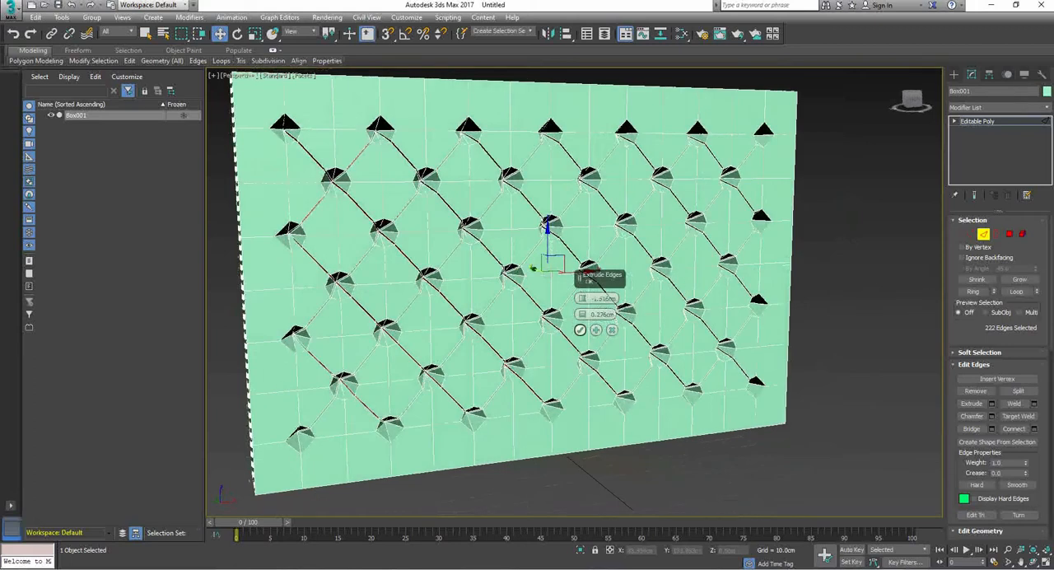
left_click(580, 329)
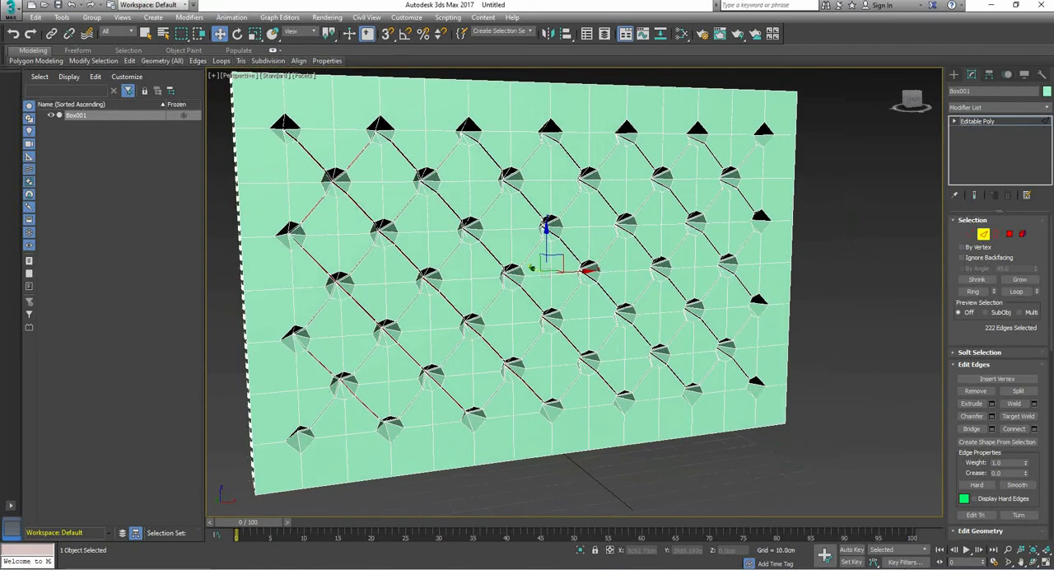
Step: Leave edge editing and apply a TurboSmooth modifier to the whole panel
left_click(977, 121)
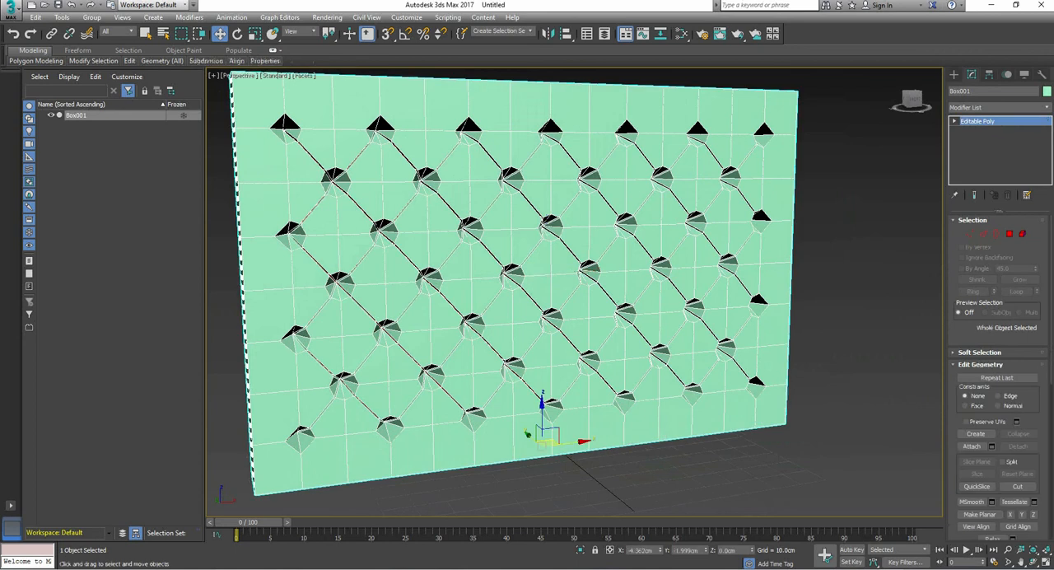
left_click(998, 107)
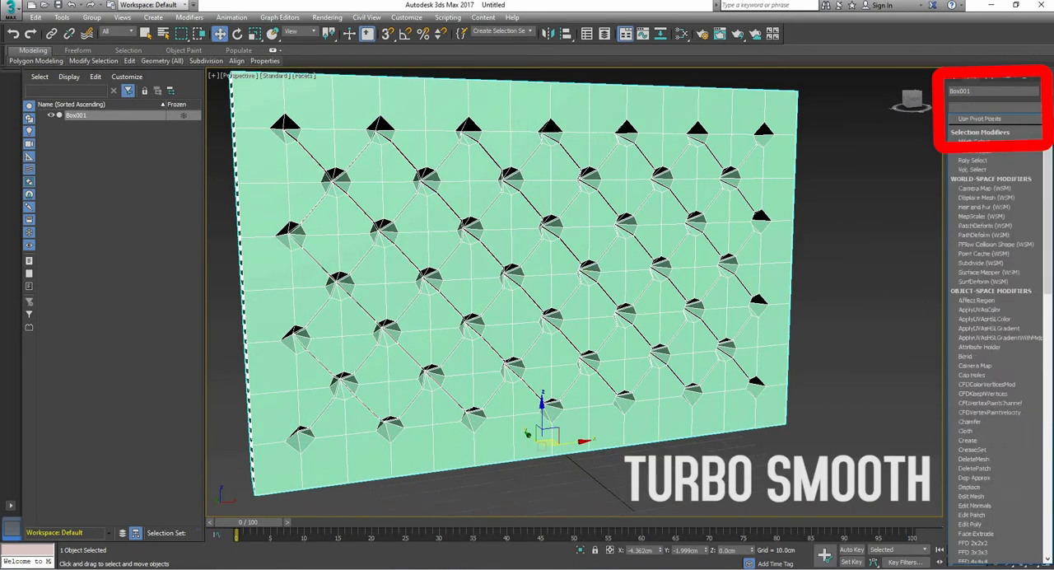
type("tu")
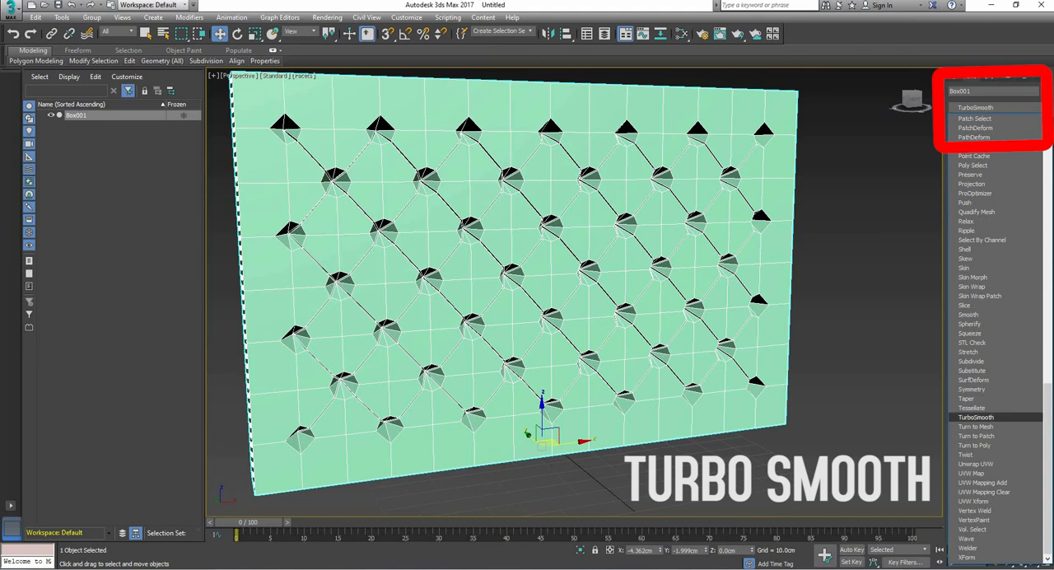
key("Return")
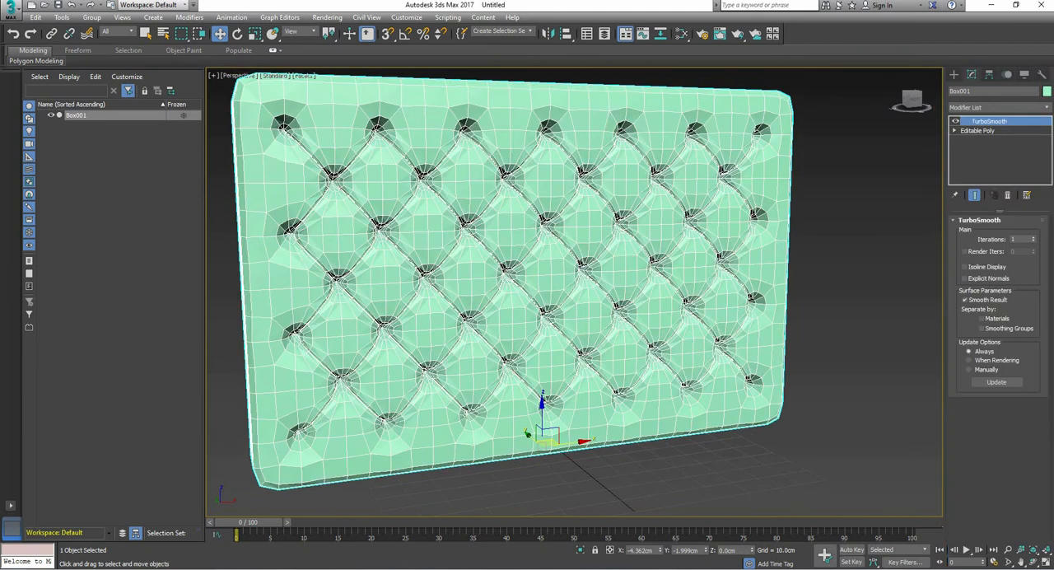
Step: Set the TurboSmooth iterations to 3 and deselect the panel to check the tufted surface
left_click(1033, 237)
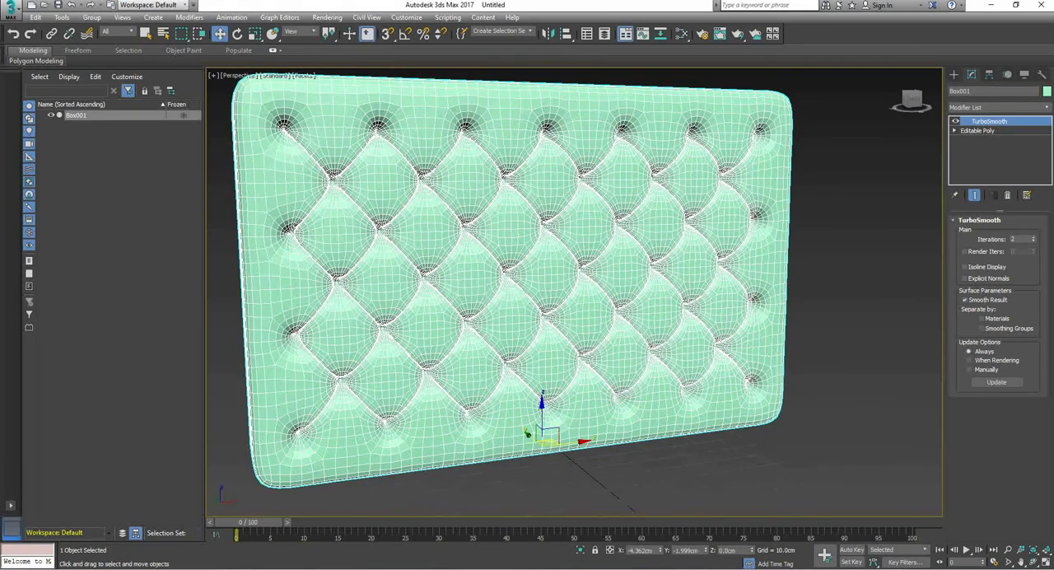
left_click(1033, 240)
left_click(1033, 240)
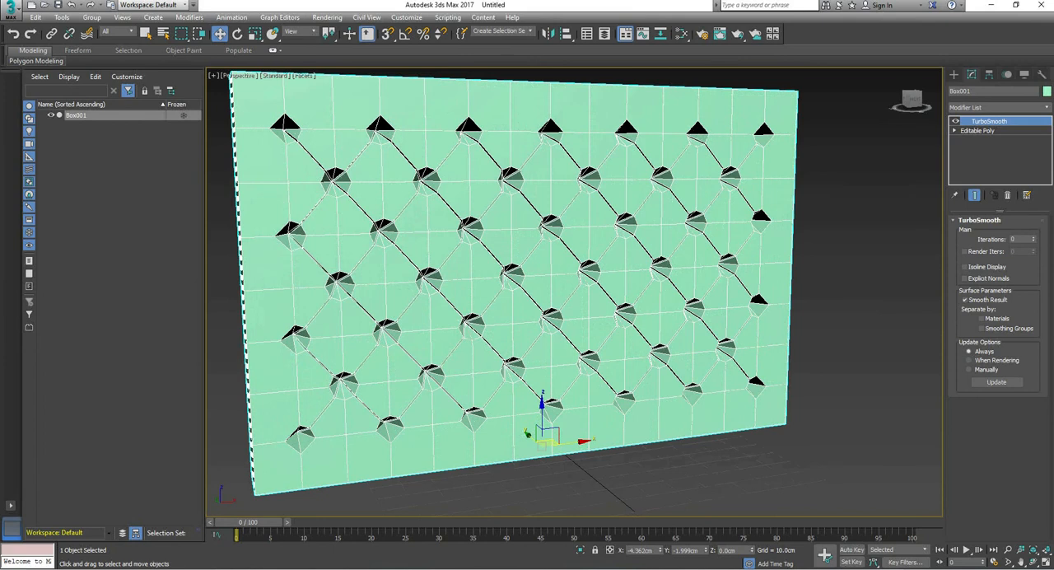
left_click(1034, 237)
left_click(1033, 237)
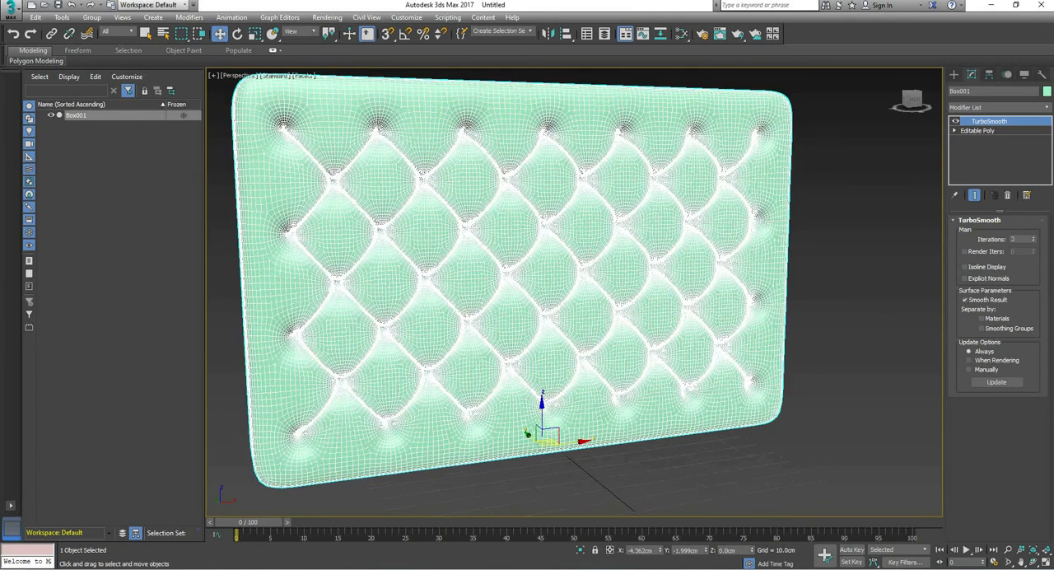
key("ctrl+d")
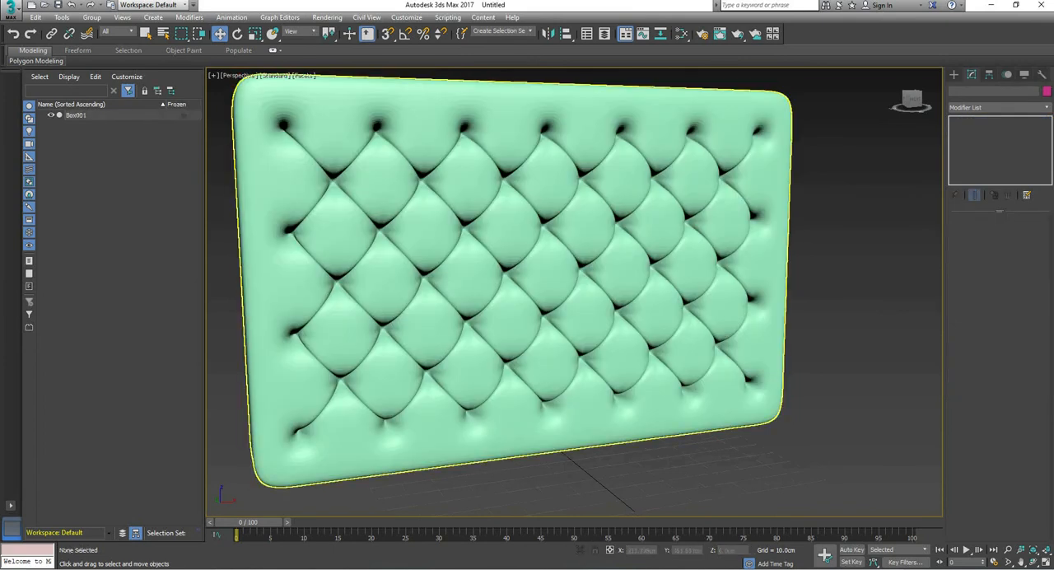
middle_click_drag(646, 277, 556, 326, "alt")
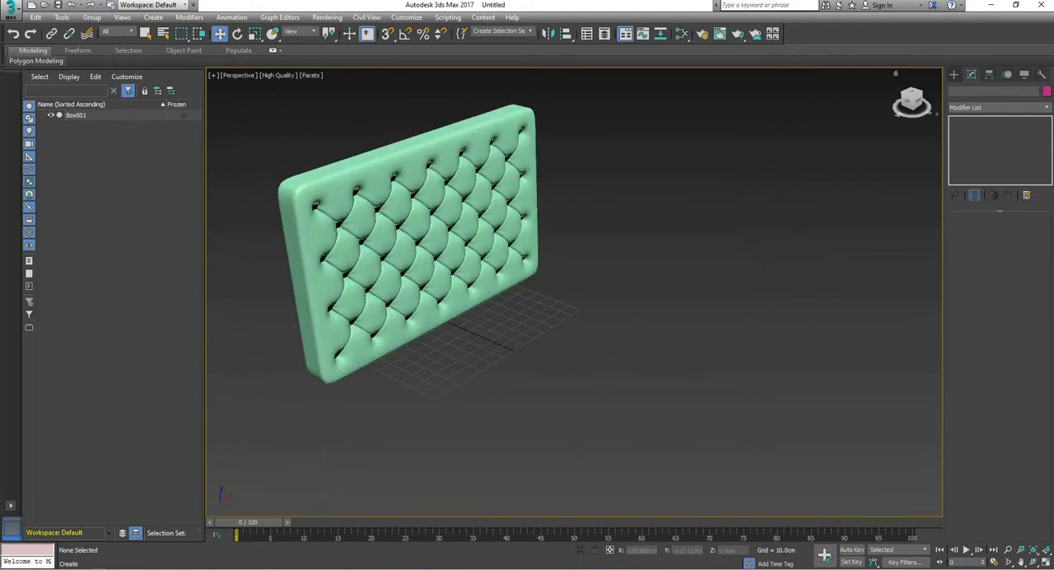
Step: Draw an extended-primitive chamfer box lying in front of the tufted panel, about 251 by 121 by 27 cm with a 3.1 cm fillet
left_click(954, 74)
left_click(999, 106)
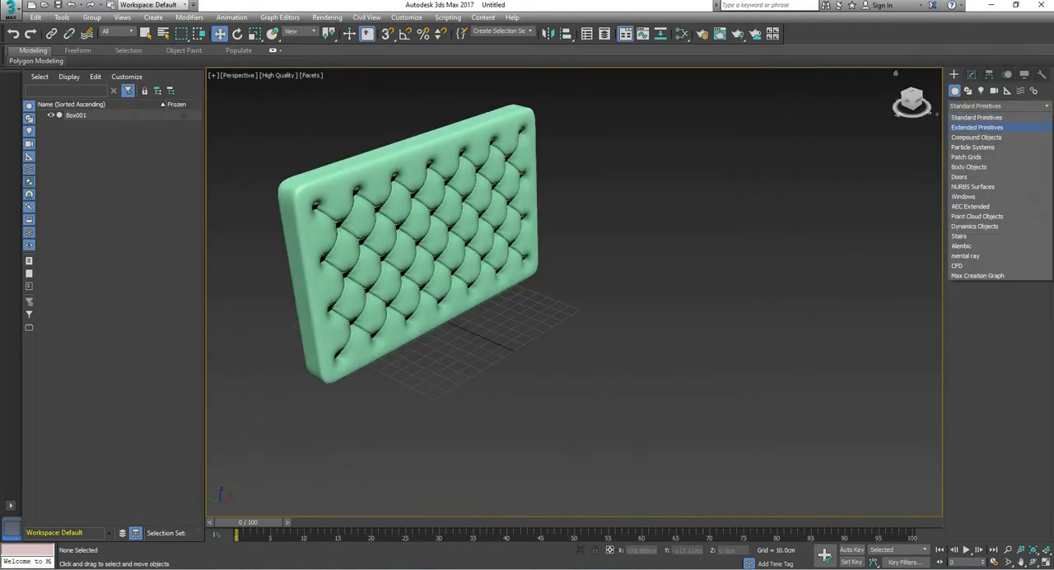
left_click(976, 127)
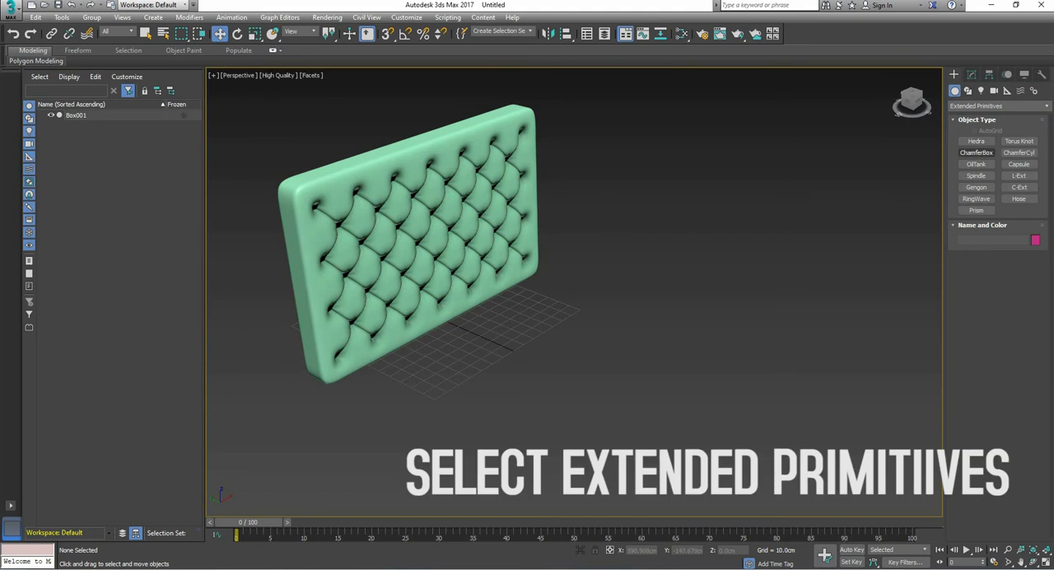
left_click(977, 152)
mouse_move(378, 372)
left_mouse_down()
mouse_move(424, 428)
mouse_move(657, 412)
mouse_move(839, 432)
left_mouse_up()
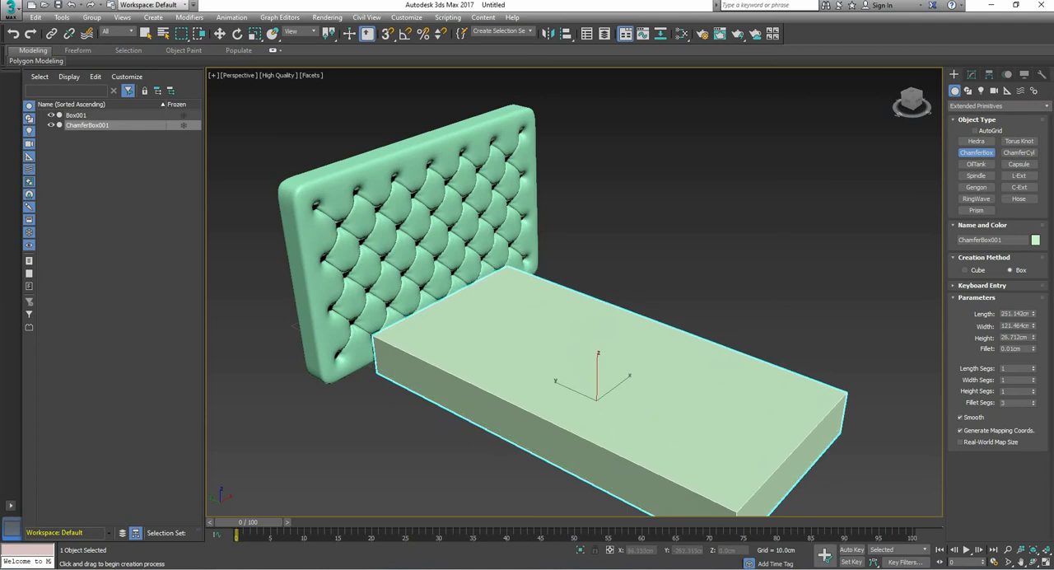
left_click(842, 394)
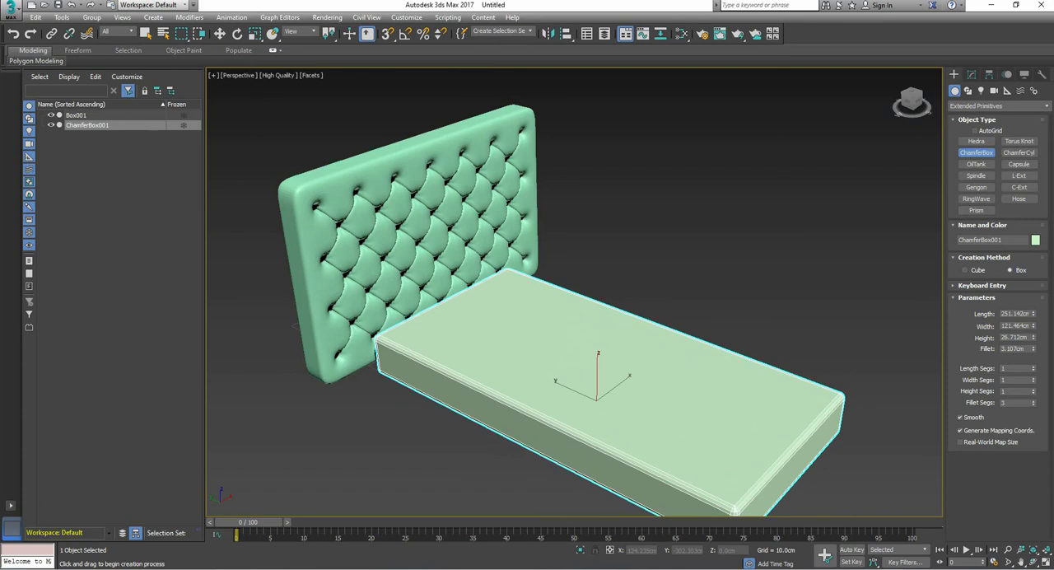
Step: Set the chamfer box's fillet to 3 cm and its height to 25 cm
left_click(1021, 349)
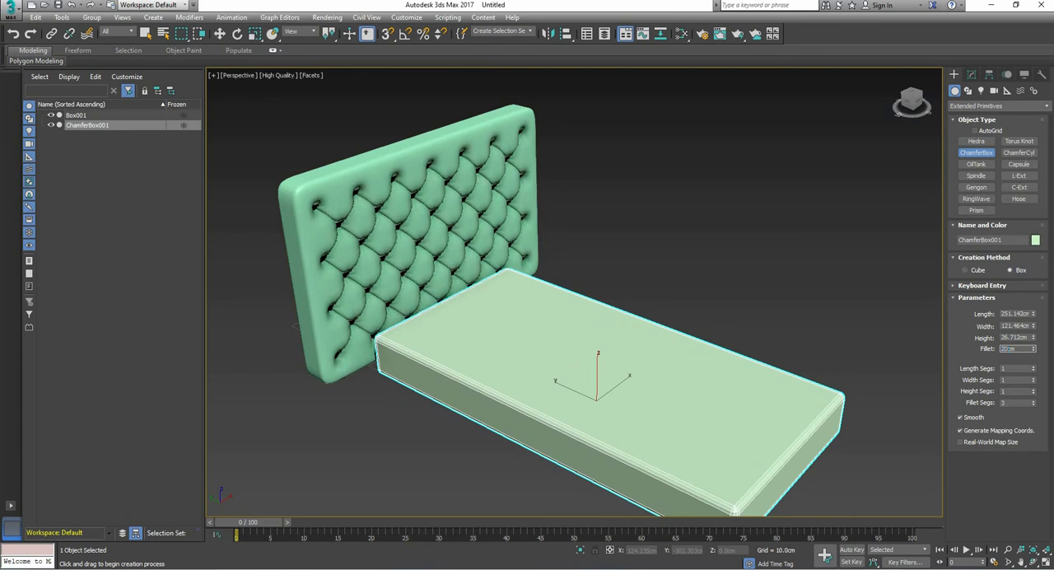
key("Return")
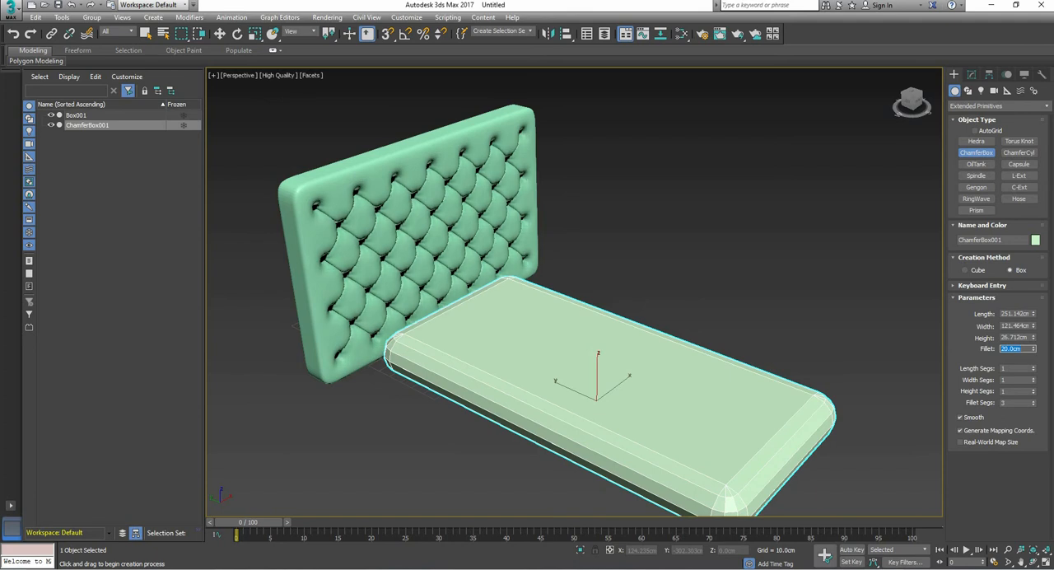
type("3")
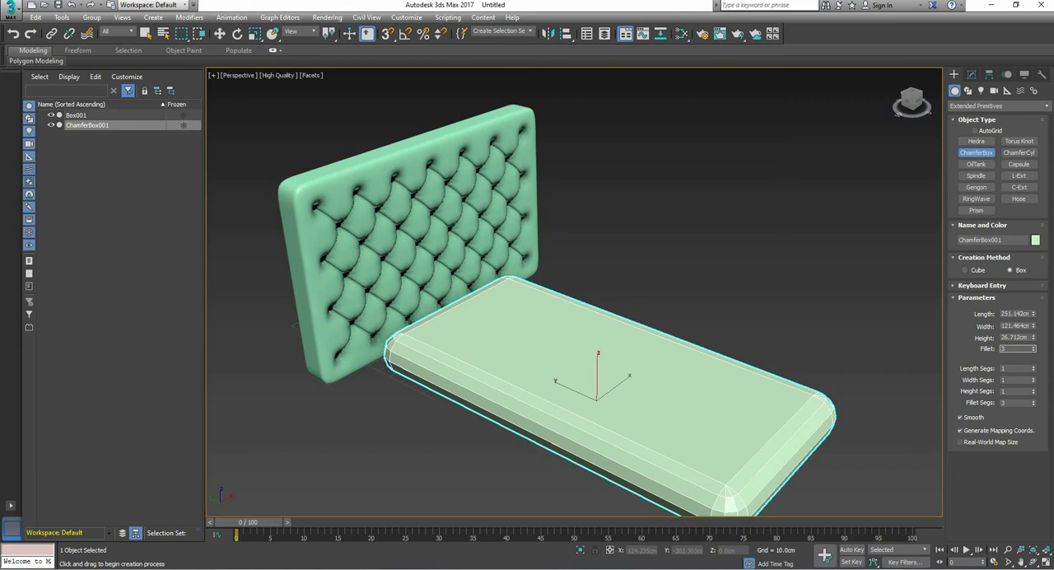
key("Return")
left_click(1017, 338)
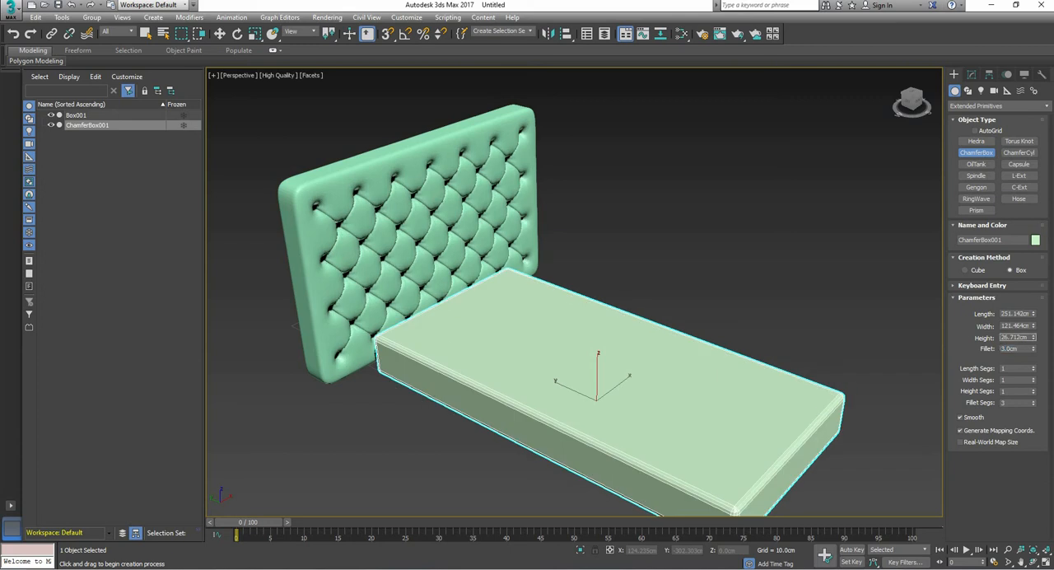
type("20")
key("Return")
type("25")
key("Return")
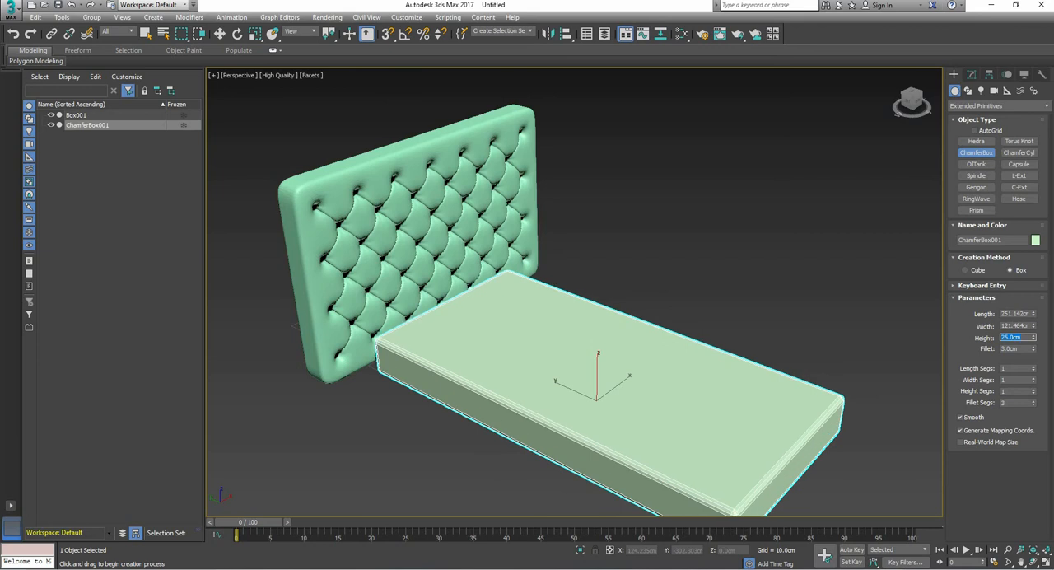
Step: Set the chamfer box's width to 150 cm and its length to 230 cm
key("shift+Tab")
type("150")
key("Return")
key("shift+Tab")
type("220")
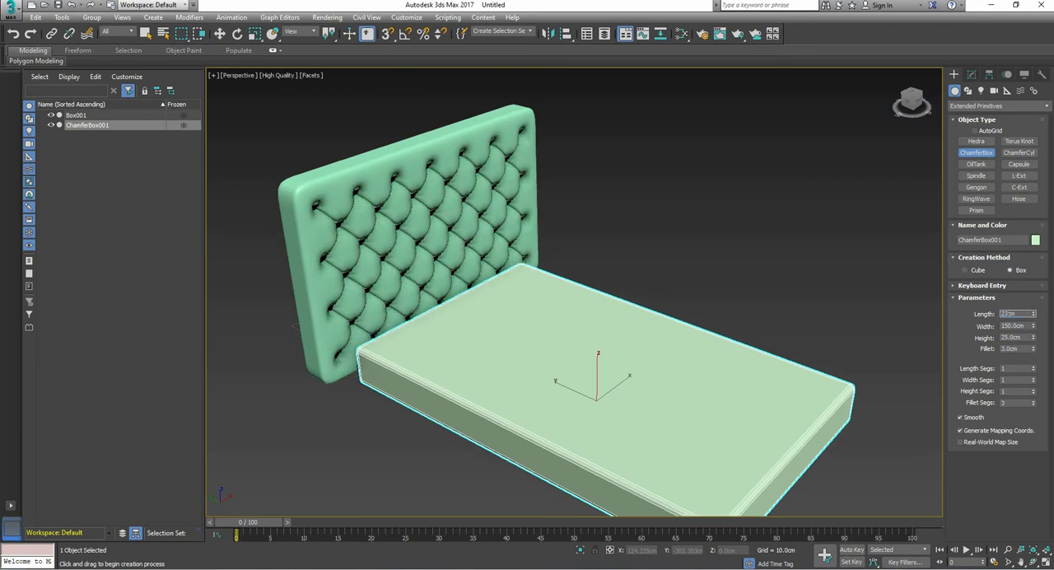
key("Return")
Step: Move the chamfer box up against the front of the tufted headboard, centred on it, as the bed base
key("w")
middle_click_drag(543, 407, 597, 363, "alt")
left_click_drag(595, 360, 596, 344)
left_click_drag(554, 388, 520, 385)
left_click_drag(563, 347, 563, 359)
Step: Draw a standard plane about 295 by 349 cm on the ground beneath the bed base
left_click(998, 106)
left_click(984, 115)
left_click(1018, 186)
left_click_drag(509, 322, 953, 504)
Step: Centre the ground plane under the bed and headboard, and stretch it along the bed's length
left_click_drag(884, 342, 893, 310)
middle_click_drag(824, 329, 699, 370, "alt")
scroll(700, 371, "down", 5)
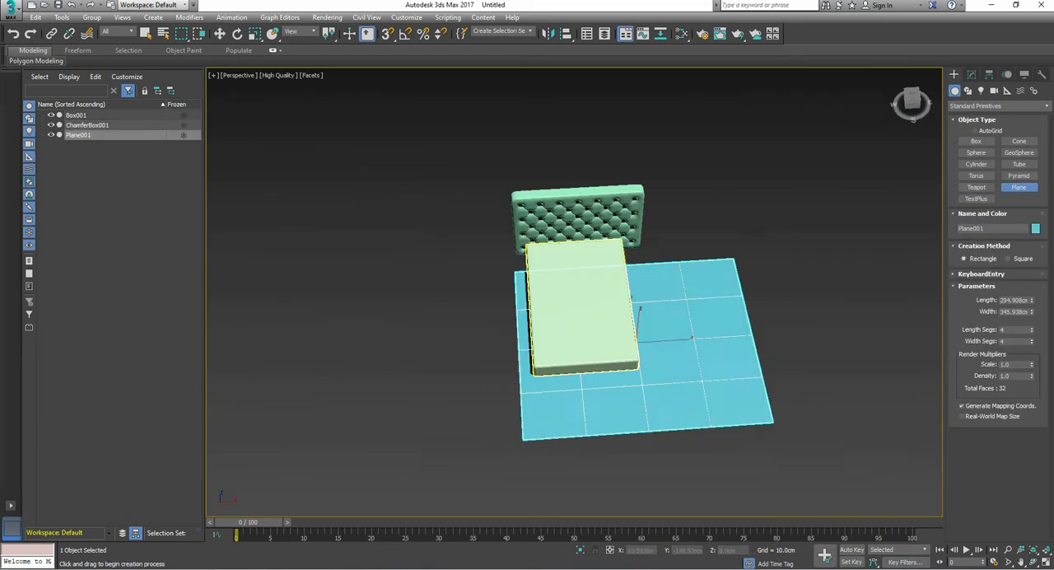
key("w")
left_click_drag(677, 337, 630, 340)
left_click_drag(585, 308, 581, 267)
left_click(254, 34)
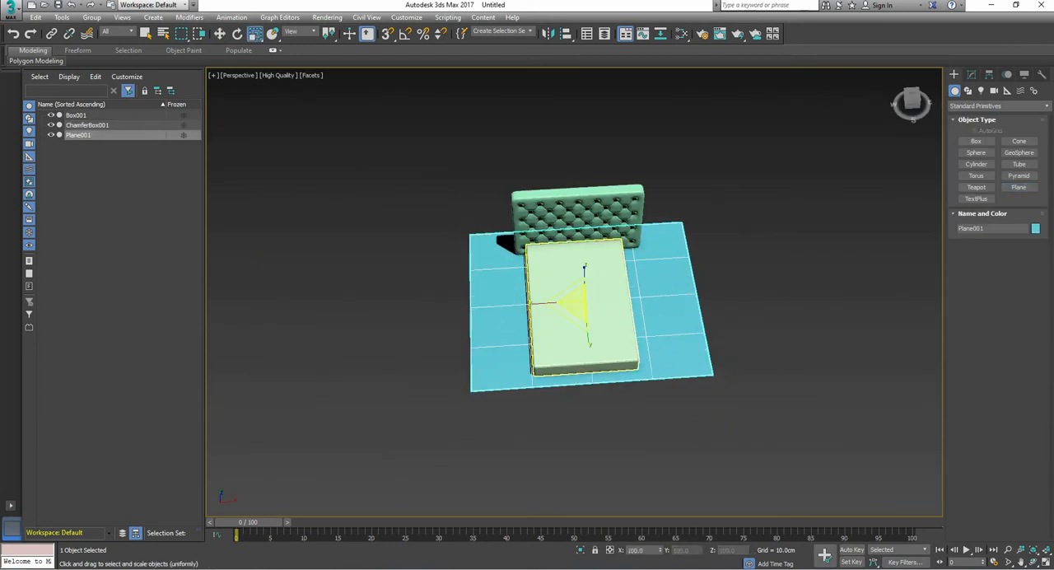
left_click_drag(591, 345, 595, 384)
Step: Move the ground plane vertically to meet the underside of the bed base, and deselect it
scroll(626, 288, "up", 5)
middle_click_drag(595, 354, 671, 294, "alt")
left_click(220, 34)
left_click_drag(621, 229, 622, 225)
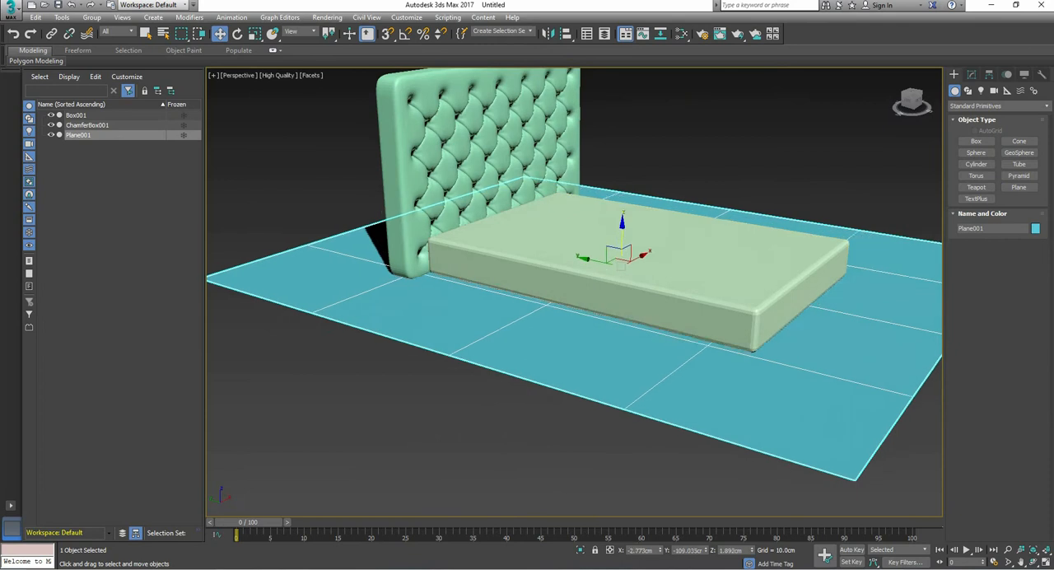
left_click(586, 280)
left_click(494, 436)
mouse_move(494, 436)
middle_mouse_down("alt")
mouse_move(453, 354)
mouse_move(477, 429)
middle_mouse_up("alt")
Step: Shift the bed base slightly along X to centre it on the headboard, and deselect it
middle_click_drag(659, 288, 552, 362, "alt")
scroll(568, 330, "down", 3)
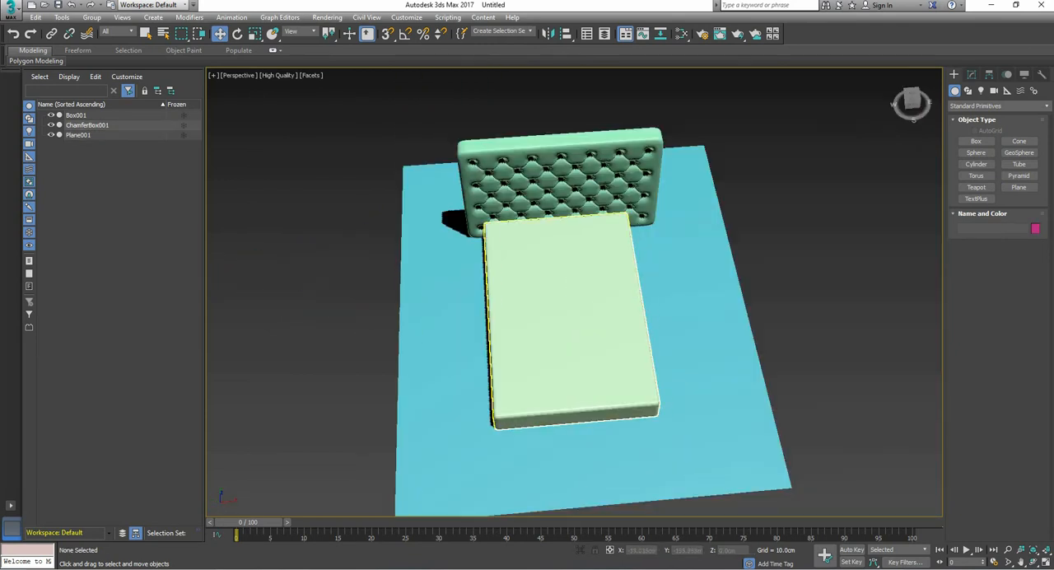
left_click(568, 338)
left_click_drag(607, 314, 616, 315)
left_click(791, 371)
Step: Copy the bed base upward as a second chamfer box for the mattress
middle_click_drag(609, 371, 560, 288, "alt")
scroll(659, 304, "up", 5)
scroll(638, 330, "down", 5)
left_click(638, 329)
scroll(568, 280, "up", 4)
scroll(568, 289, "down", 5)
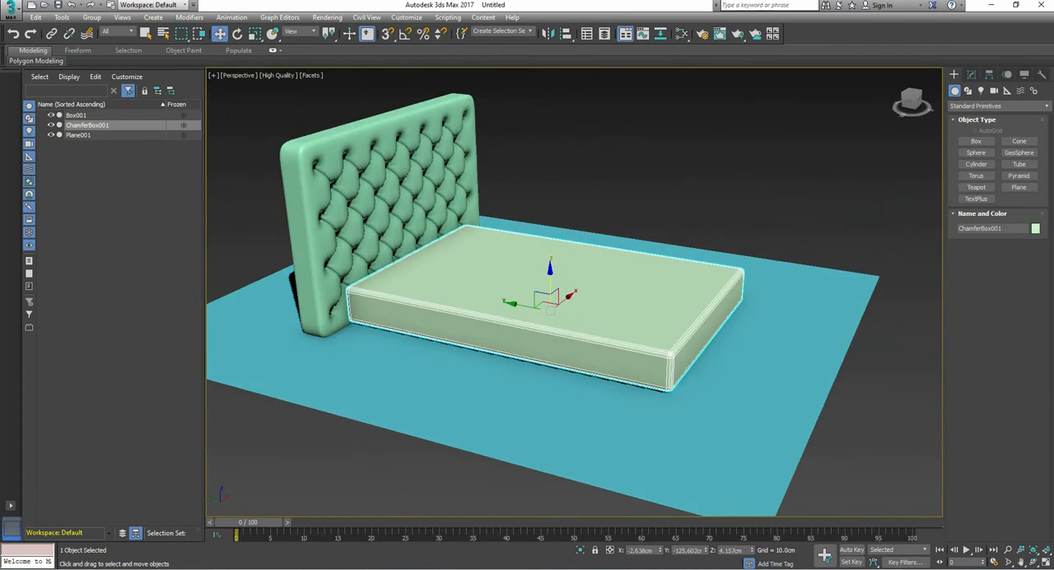
left_click_drag(550, 271, 550, 235, "shift")
left_click(527, 334)
Step: Scale the mattress copy slightly smaller than the bed base in width and length
scroll(527, 329, "up", 3)
key("r")
left_click_drag(611, 264, 605, 263)
left_click_drag(540, 273, 548, 268)
middle_click_drag(560, 263, 568, 239, "alt")
Step: Lower the mattress onto the bed base and deselect it
key("w")
left_click_drag(564, 217, 563, 225)
middle_click_drag(564, 224, 605, 259, "alt")
scroll(531, 303, "down", 4)
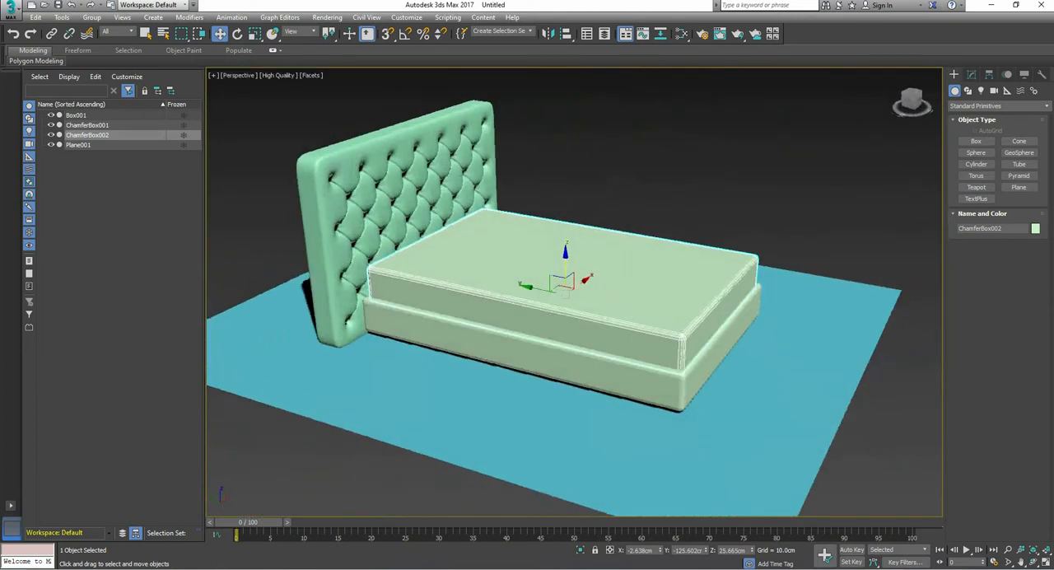
left_click(605, 177)
scroll(524, 350, "down", 3)
middle_click_drag(524, 350, 486, 329, "alt")
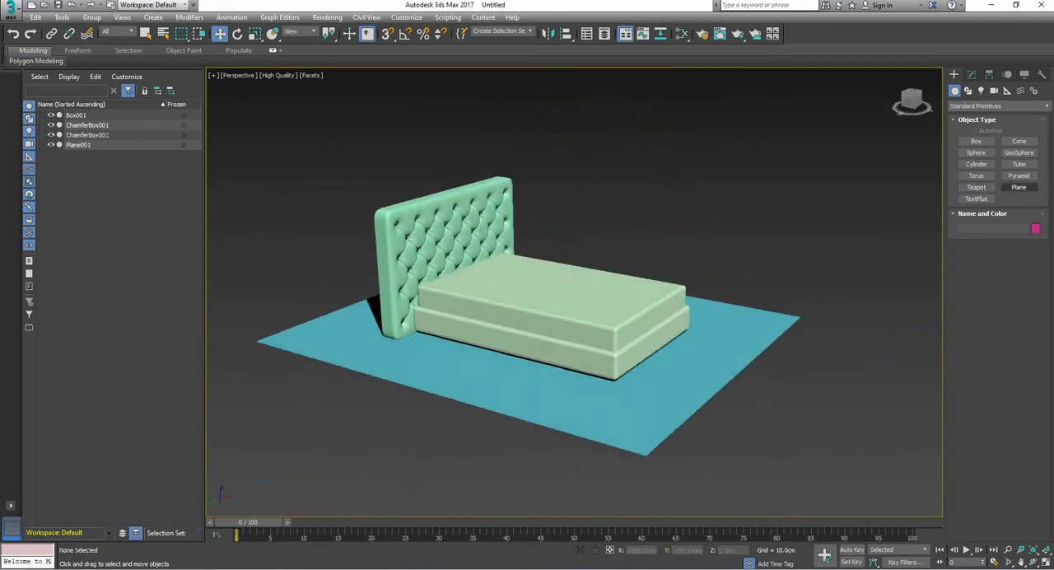
Step: Place a plane about 162 by 256 cm above the mattress and set its length and width segments to 50 each
left_click(1019, 188)
left_click_drag(411, 354, 738, 317)
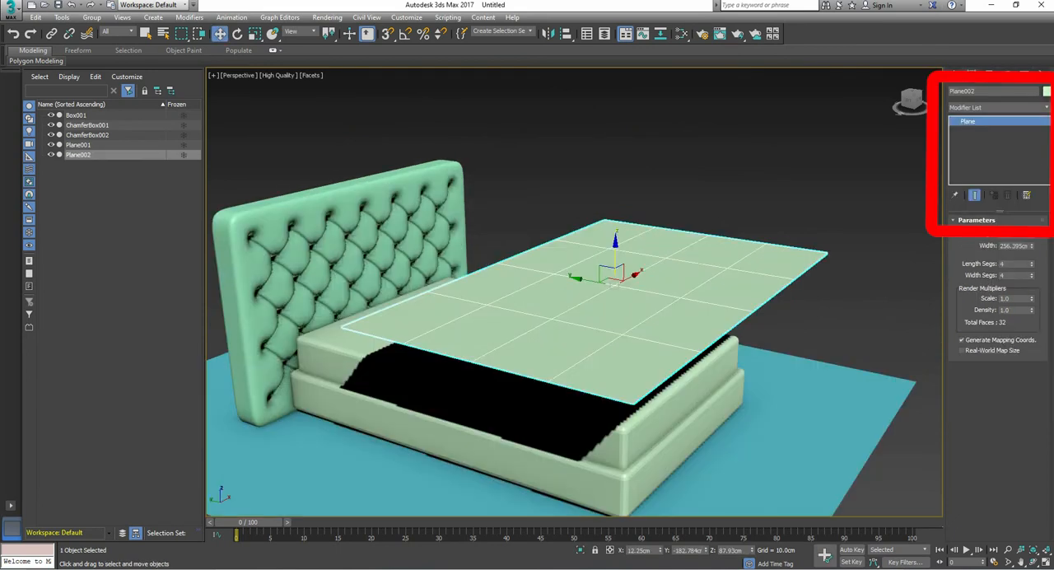
left_click_drag(1032, 263, 1032, 246)
left_click(1032, 273)
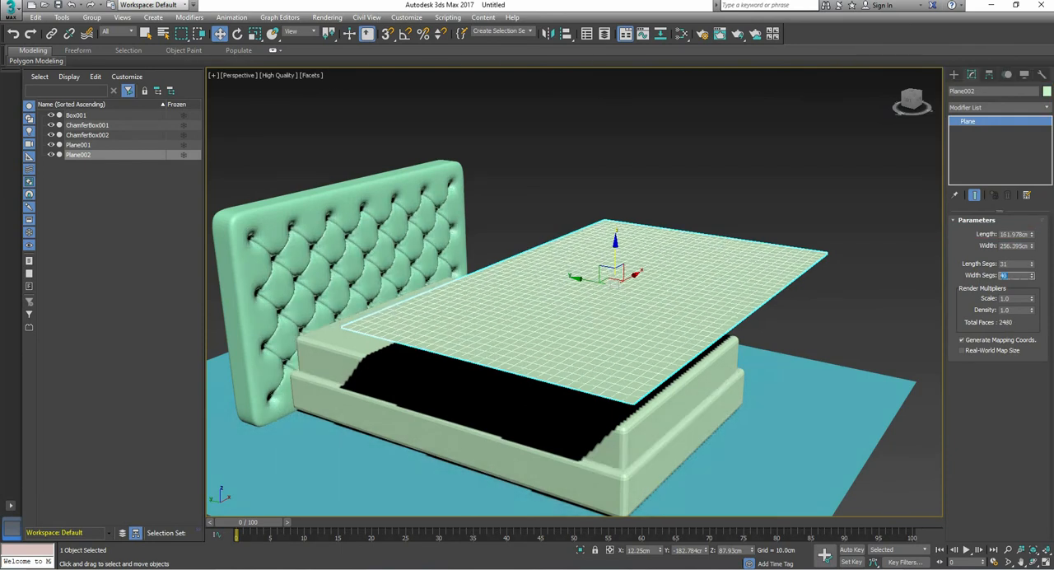
type("50")
key("Return")
key("shift+Tab")
type("50")
key("Return")
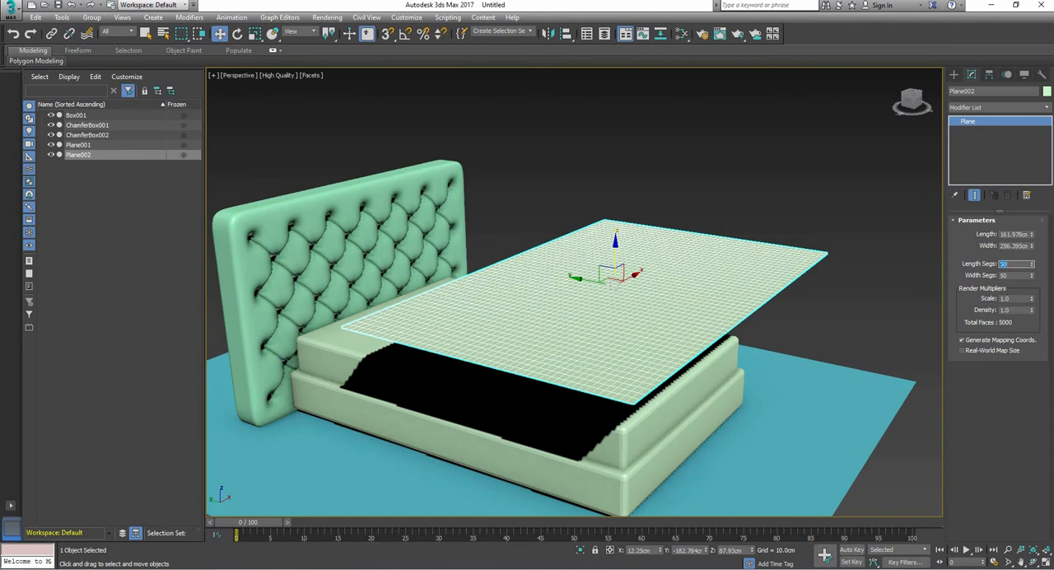
Step: Tilt the segmented plane about 40 degrees around X, sloping down away from the headboard, and move it closer to the headboard
left_click(609, 305)
key("r")
key("r")
mouse_move(657, 291)
left_mouse_down()
mouse_move(630, 287)
mouse_move(650, 275)
mouse_move(662, 290)
left_mouse_up()
key("e")
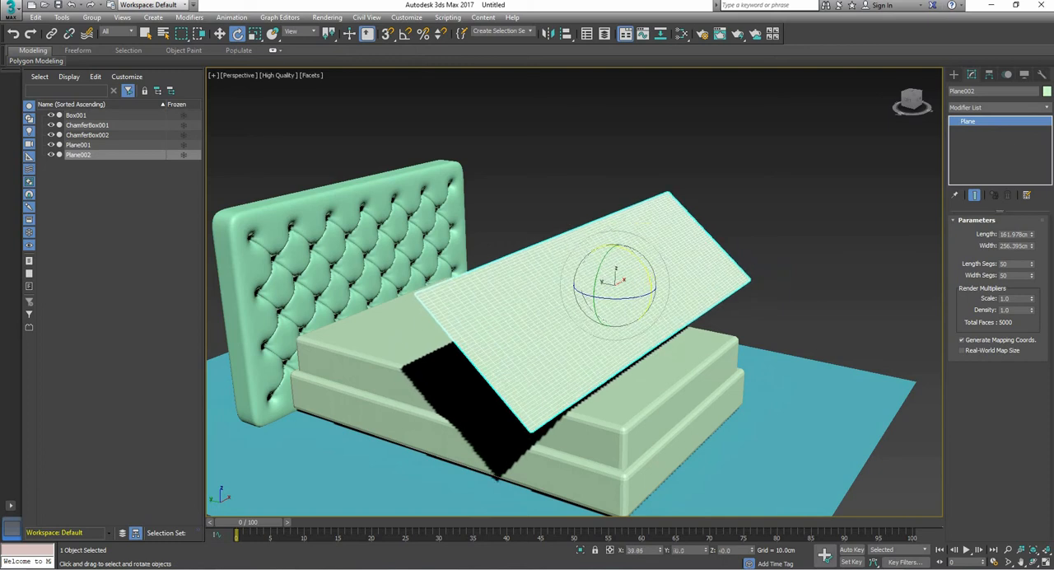
key("w")
left_click_drag(532, 260, 529, 259)
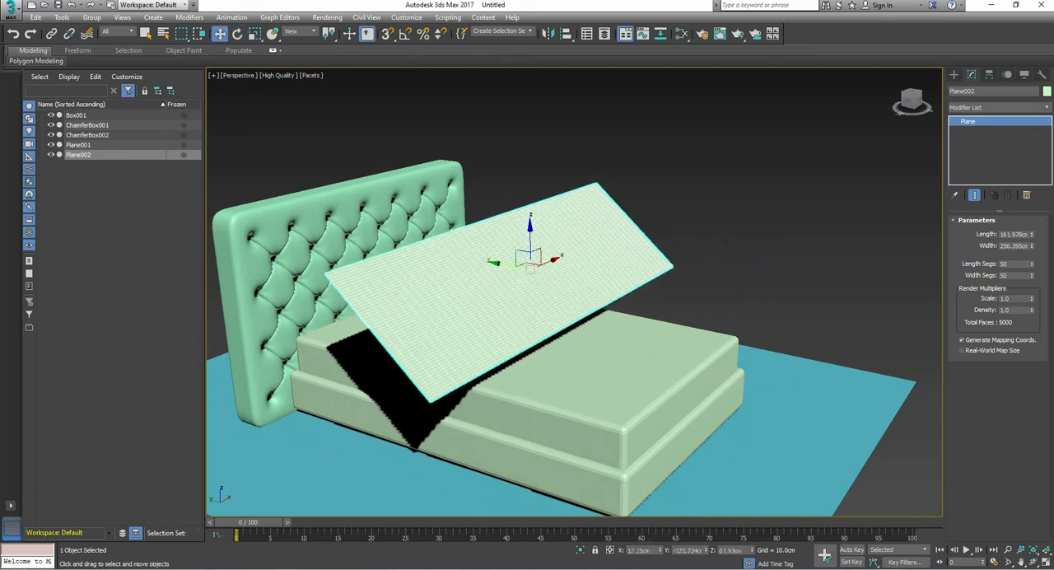
Step: Centre the tilted plane over the bed along X, at about -3.5 cm
middle_click_drag(527, 331, 494, 332)
middle_click_drag(494, 333, 521, 361, "alt")
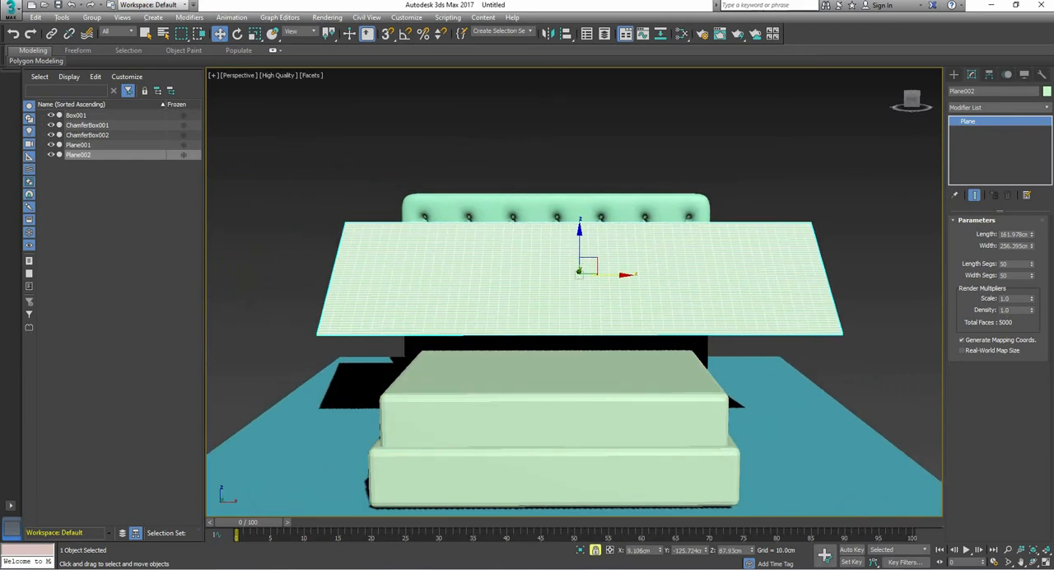
key("alt+w")
left_click_drag(795, 99, 783, 99)
scroll(783, 99, "down", 2)
middle_click_drag(783, 99, 752, 159)
scroll(423, 237, "down", 3)
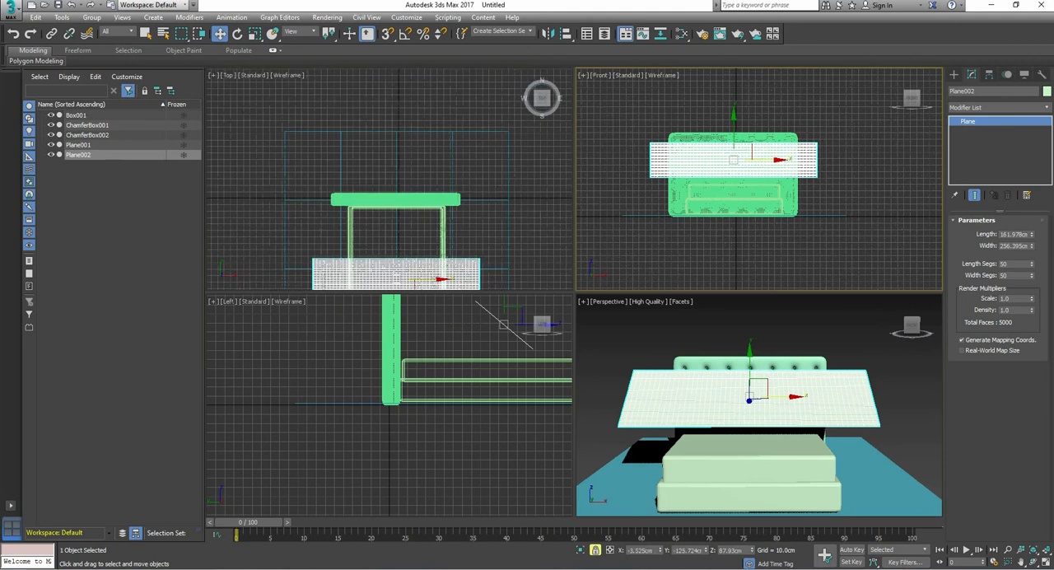
Step: Stretch the tilted plane along X to about 120 percent so it overhangs both sides of the bed
scroll(423, 237, "up", 1)
middle_click_drag(424, 237, 437, 215)
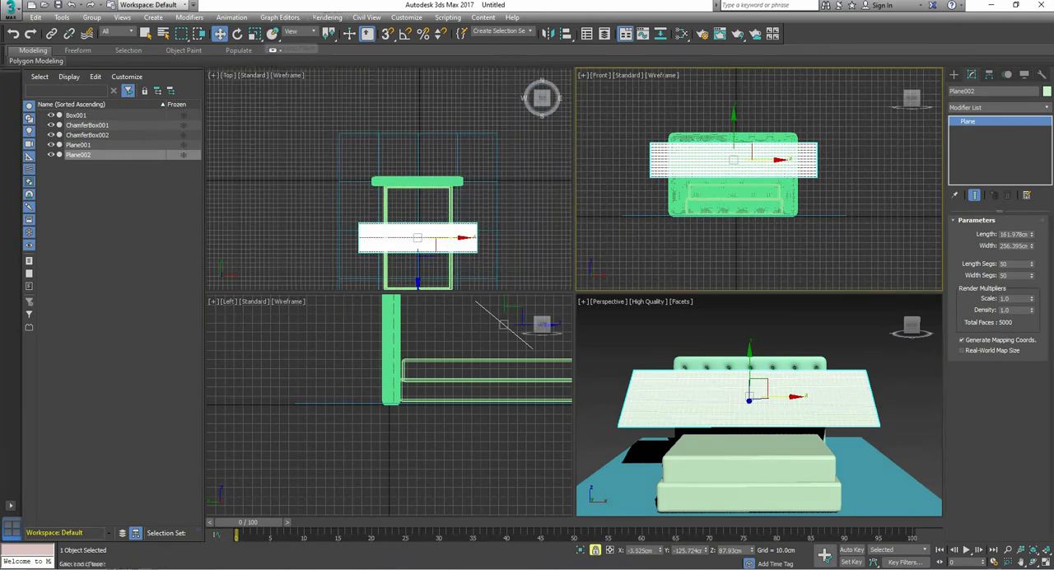
left_click(255, 34)
left_click(466, 238)
left_click_drag(471, 238, 486, 238)
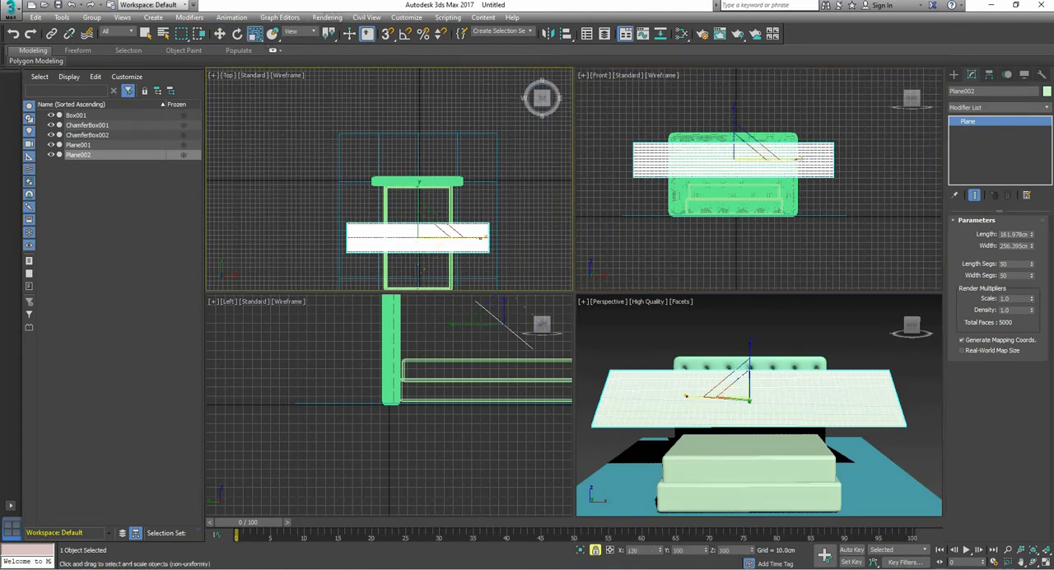
key("alt+w")
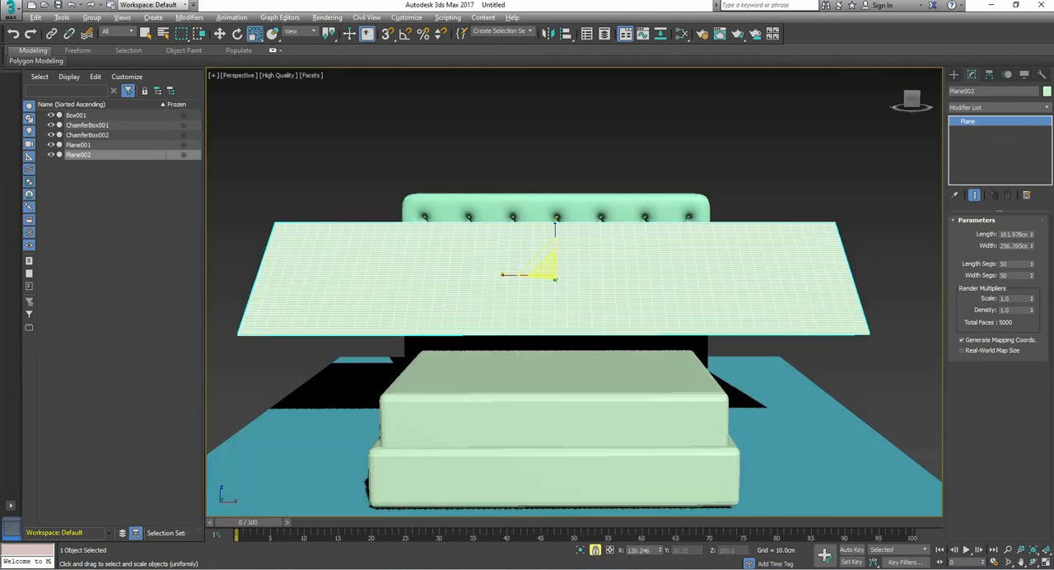
middle_click_drag(526, 288, 700, 264, "alt")
scroll(647, 329, "down", 5)
scroll(647, 313, "up", 4)
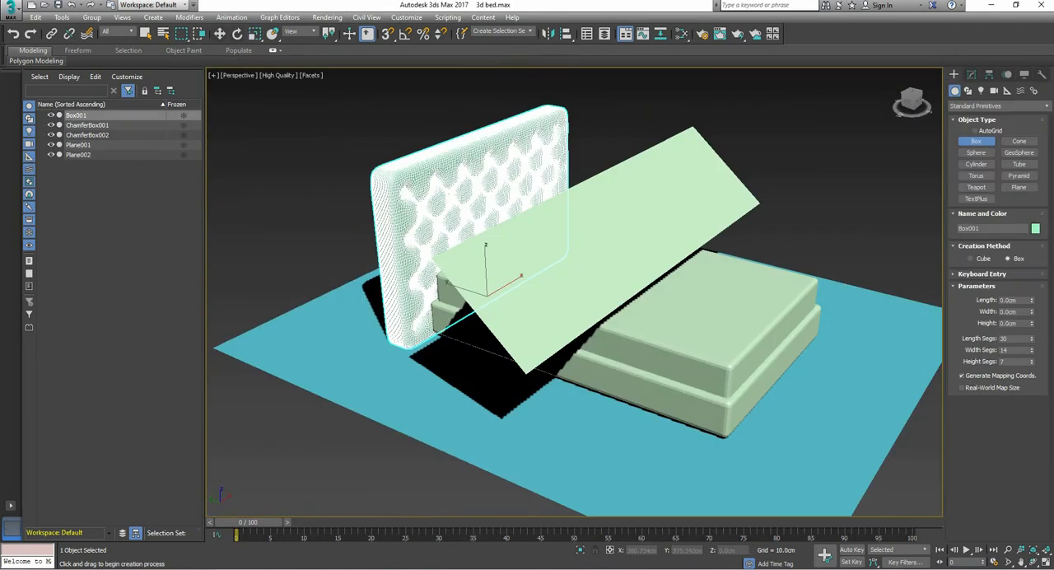
Step: Select the tufted headboard and convert it to an Editable Poly
key("w")
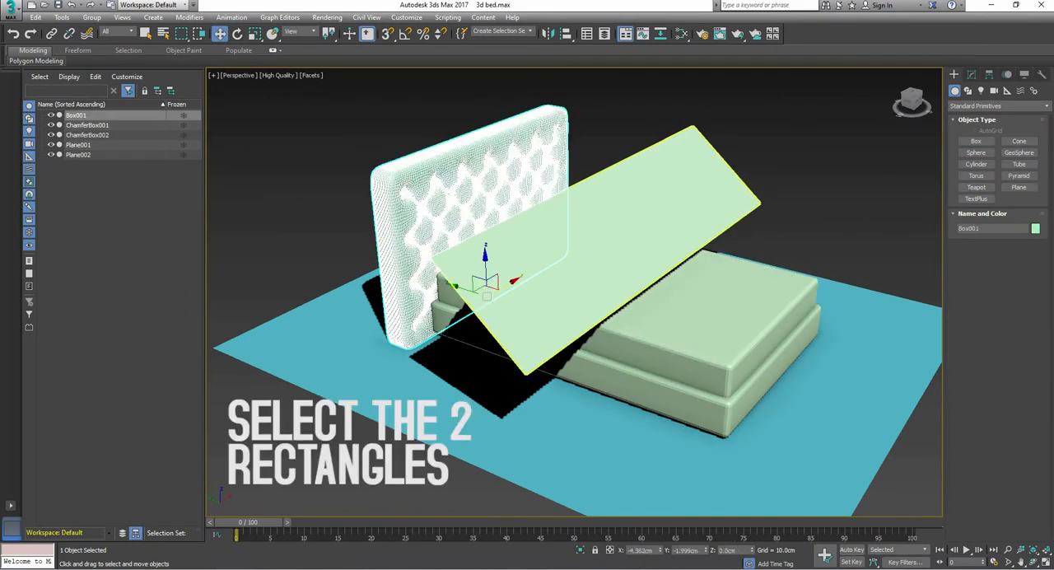
left_click(700, 316)
left_click(659, 390)
left_click(495, 214)
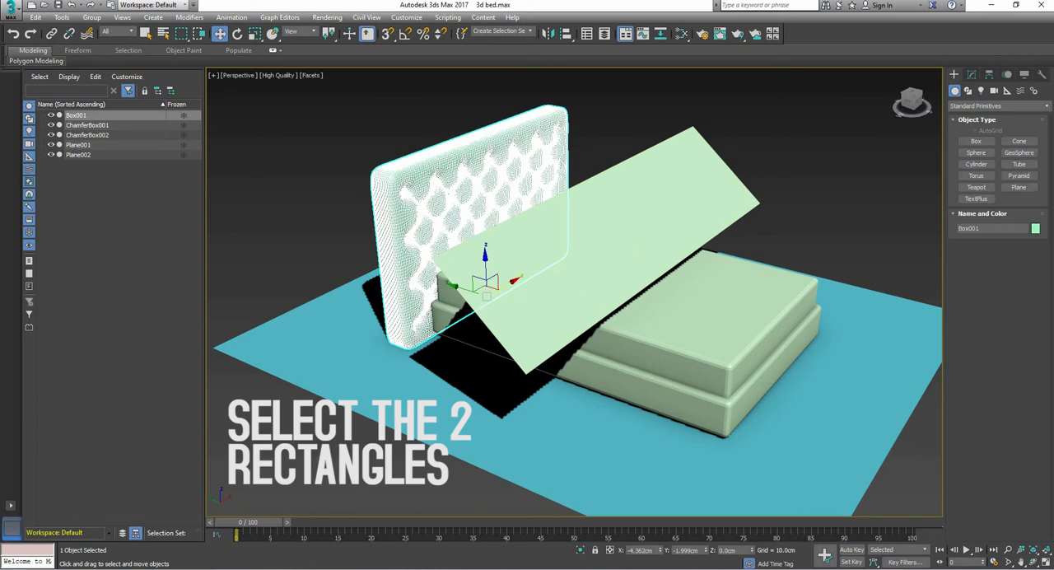
right_click(520, 213)
mouse_move(469, 326)
left_click(559, 334)
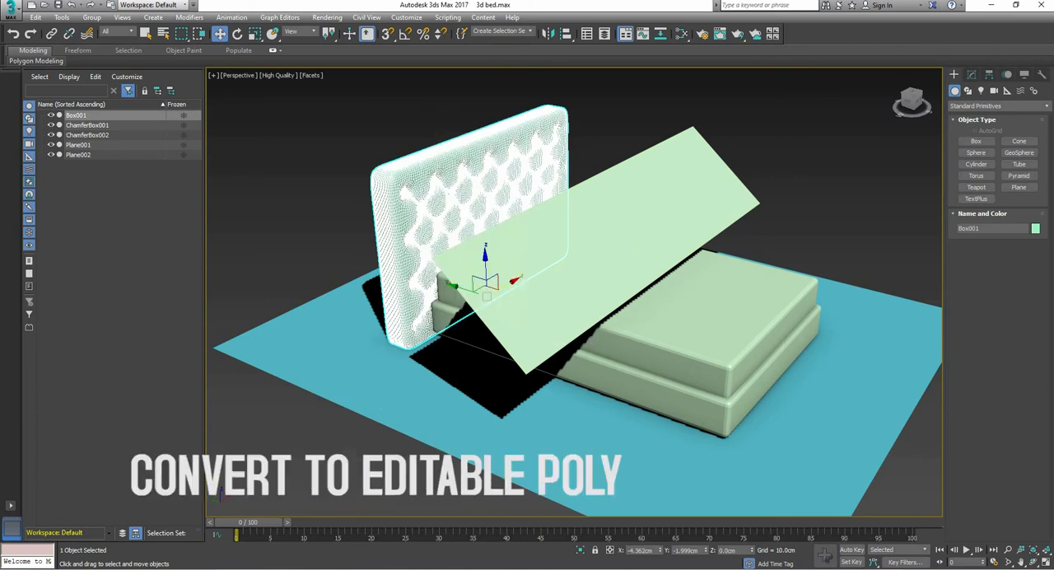
Step: Convert the mattress chamfer box to an Editable Poly
left_click(667, 330)
right_click(668, 357)
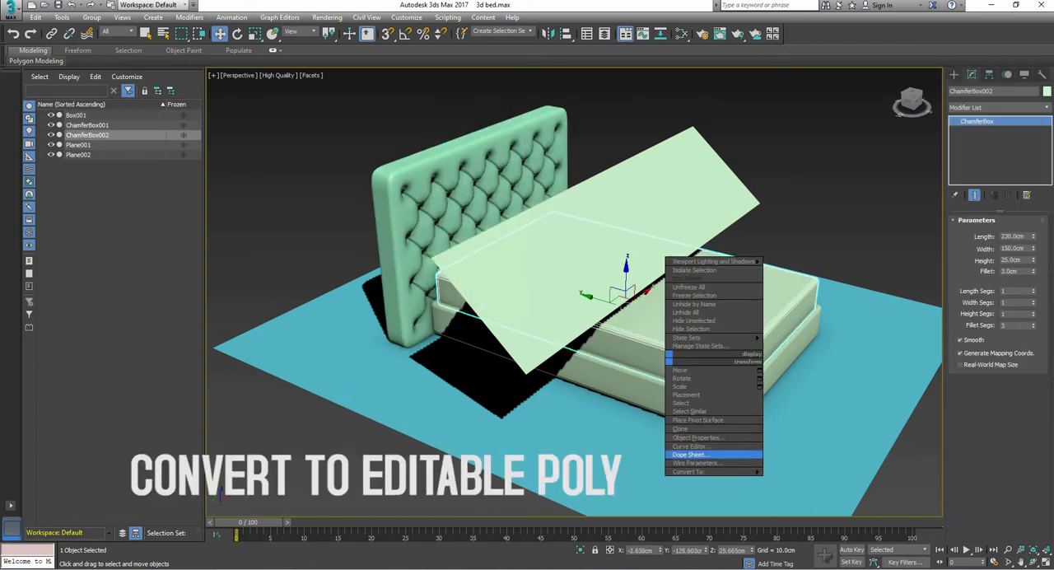
mouse_move(708, 471)
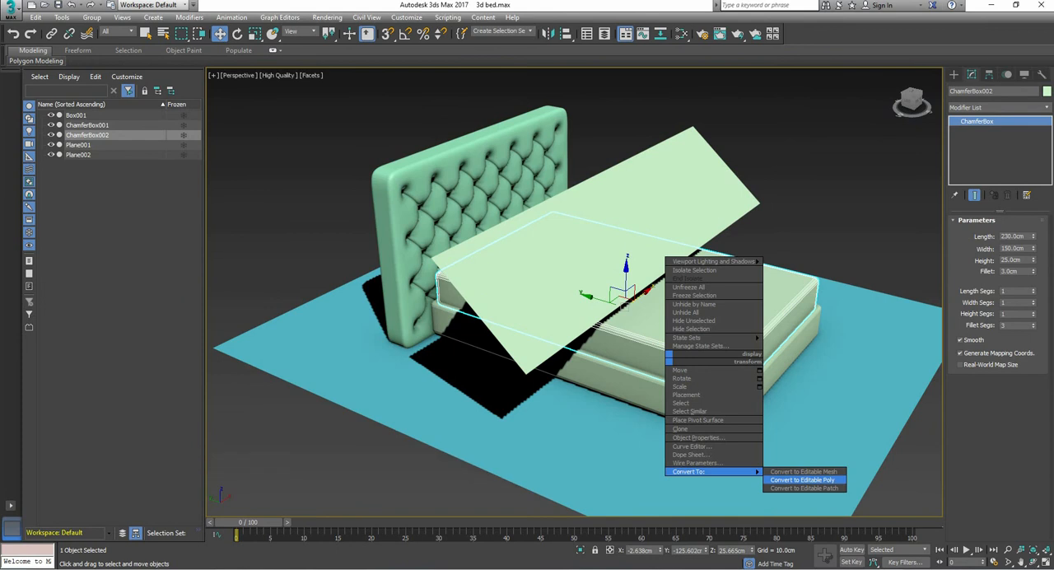
left_click(802, 479)
Step: Convert the lower bed base to an Editable Poly and select the tufted headboard
left_click(716, 412)
right_click(722, 420)
mouse_move(758, 533)
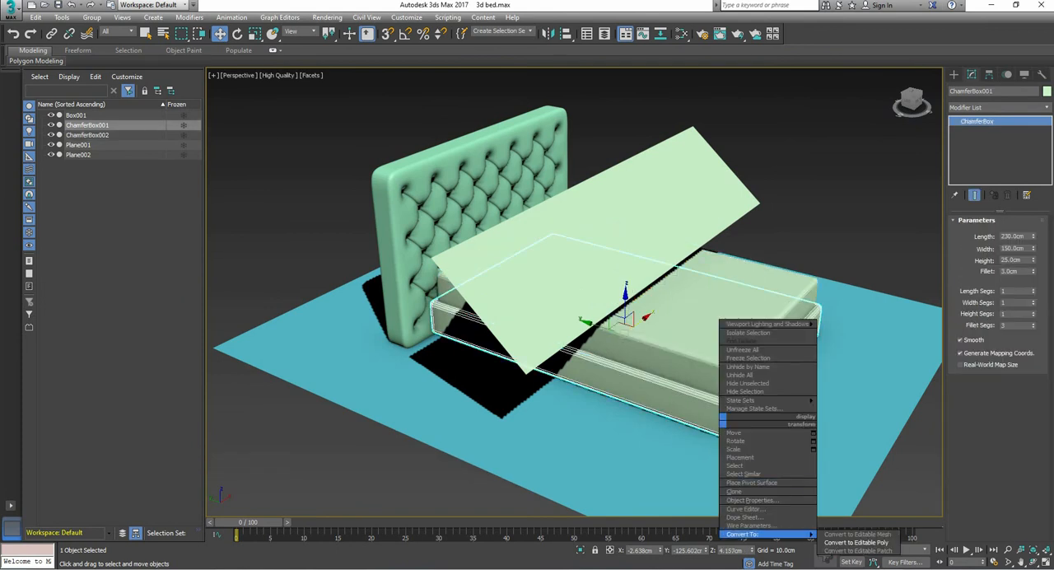
left_click(856, 543)
left_click(512, 174)
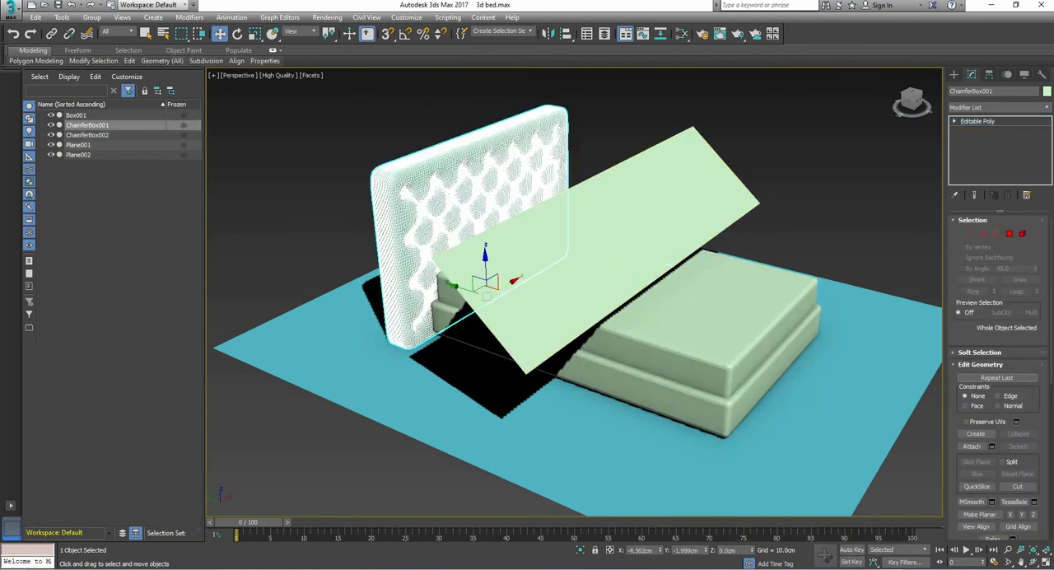
Step: Select the floor plane, the bed base and the mattress together and set them as MassFX static rigid bodies
left_click(706, 317)
left_click(707, 405)
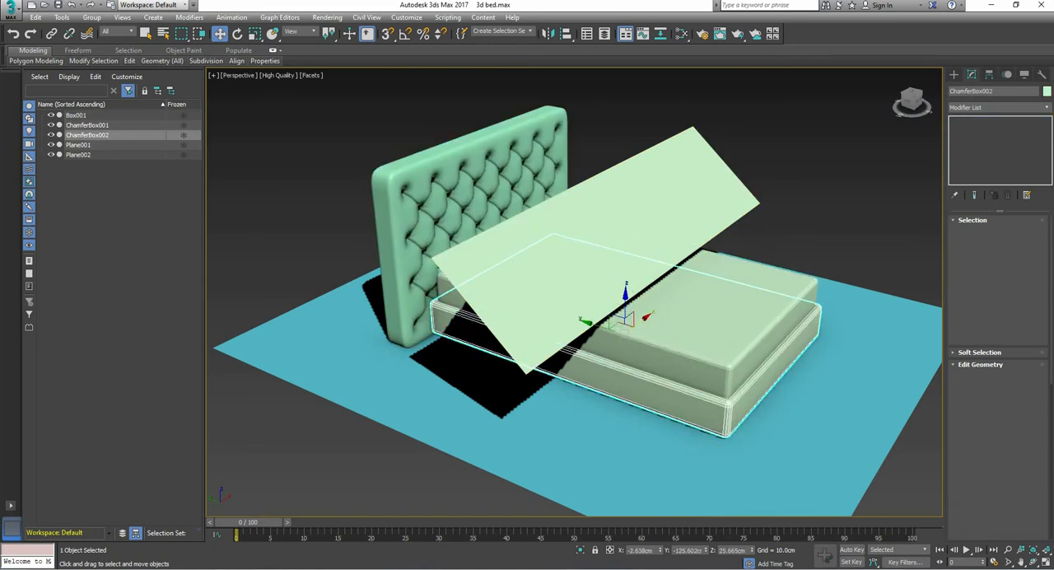
left_click(706, 462)
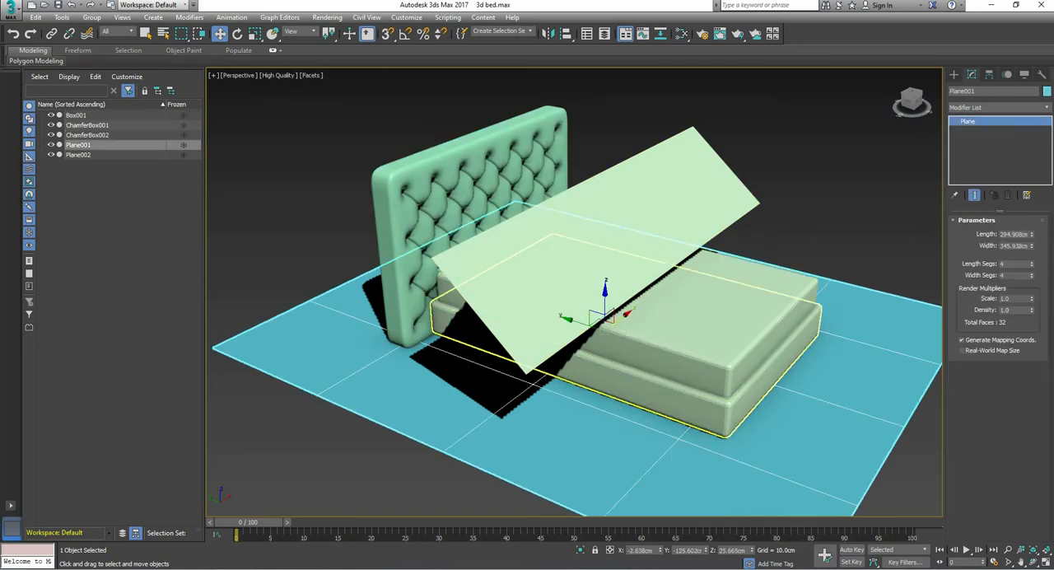
left_click(725, 408, "ctrl")
left_click(718, 353, "ctrl")
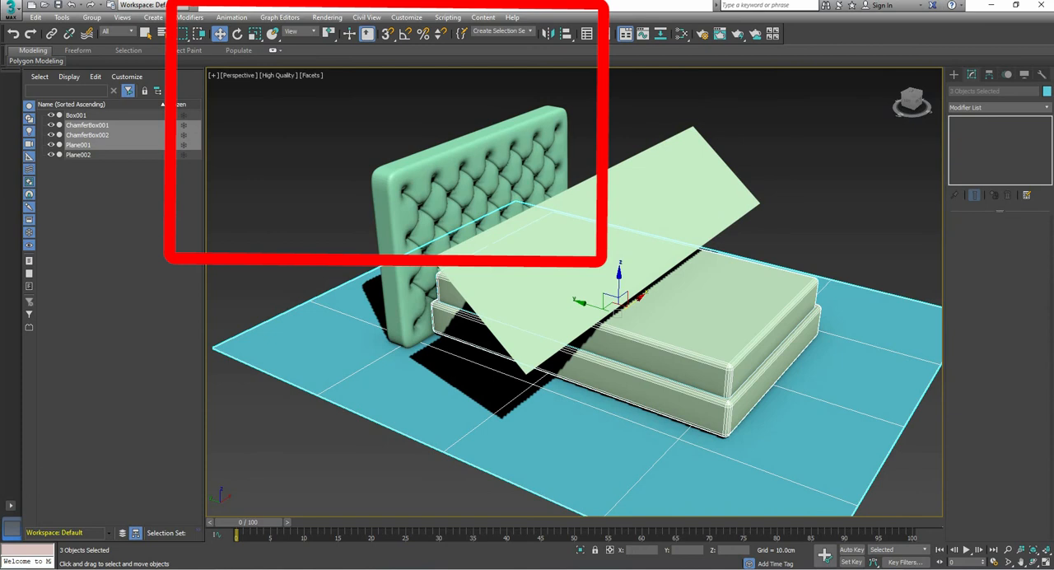
left_click(231, 16)
mouse_move(280, 162)
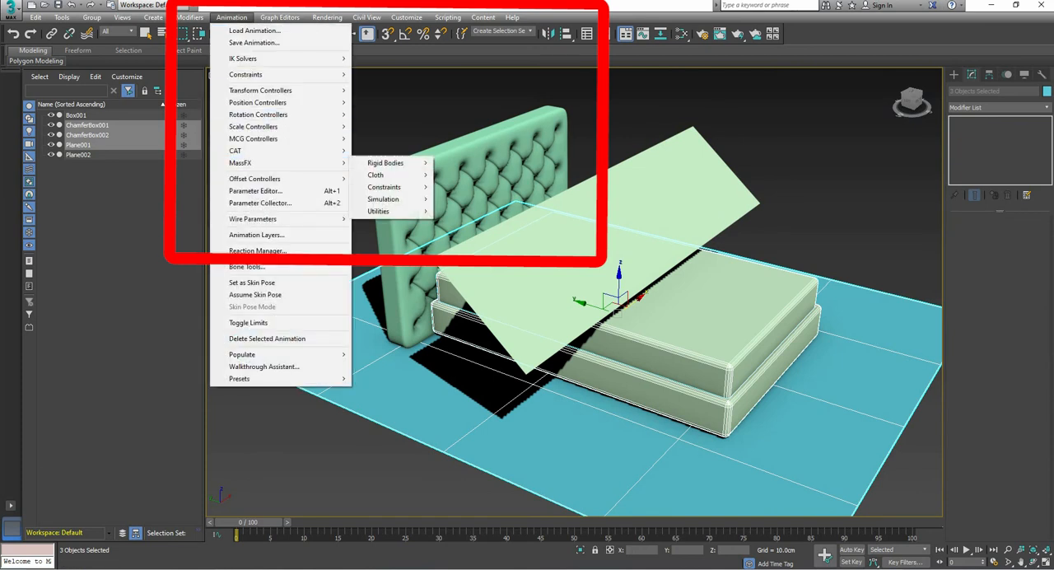
mouse_move(385, 163)
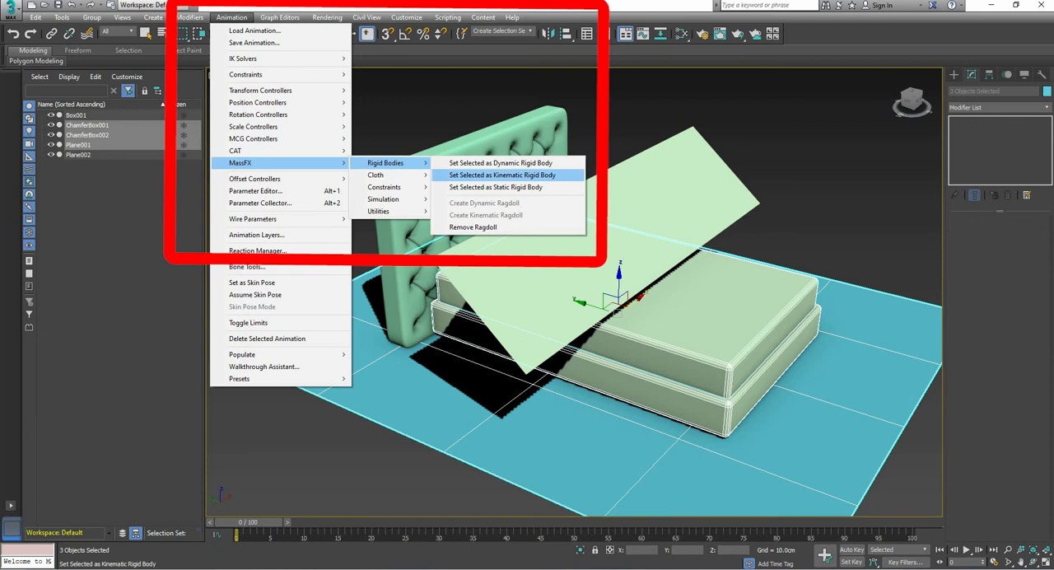
left_click(494, 187)
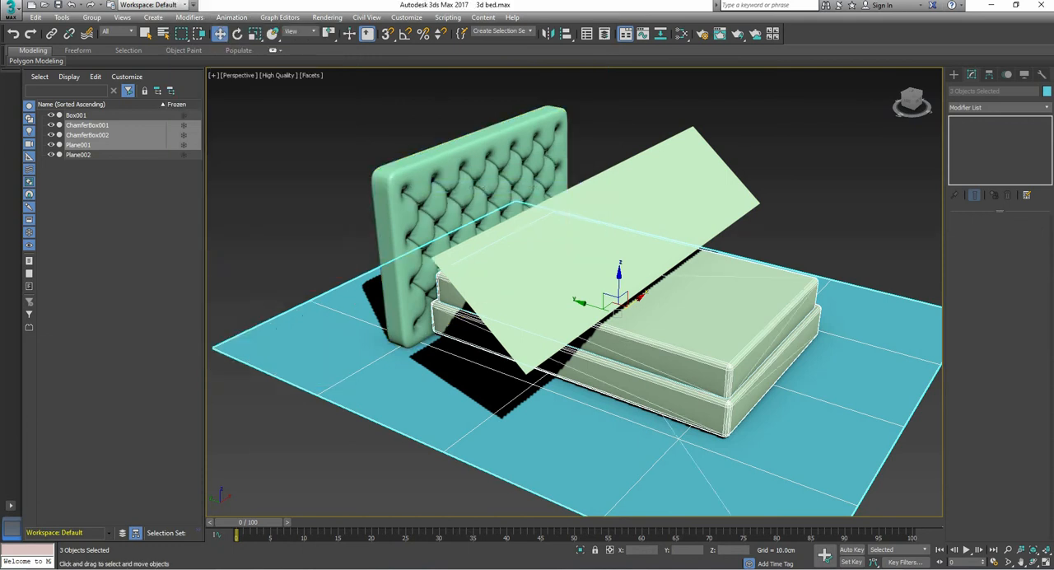
Step: Select the tilted plane above the bed and make it a MassFX mCloth object
left_click(500, 280)
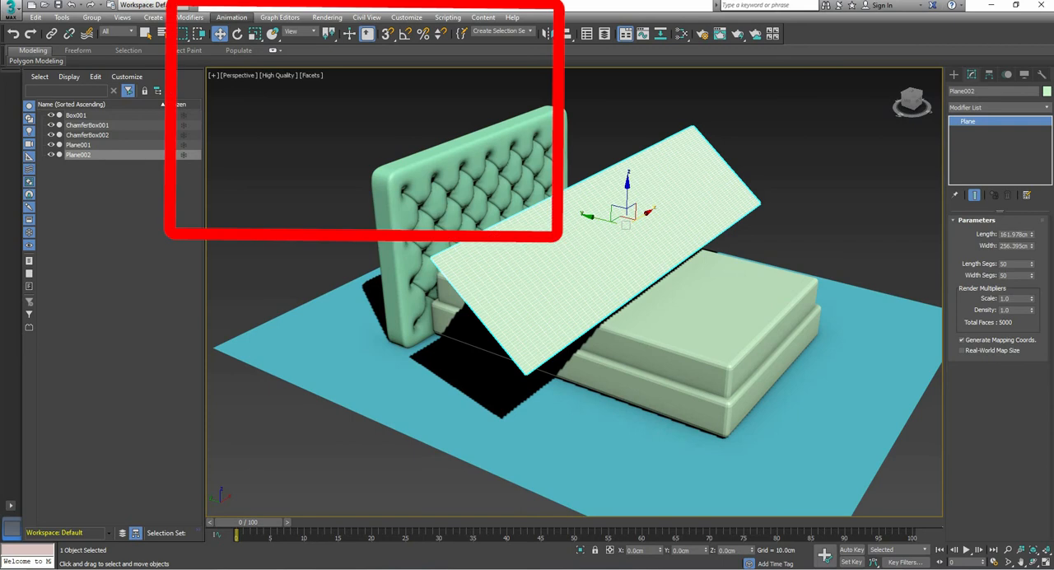
left_click(231, 17)
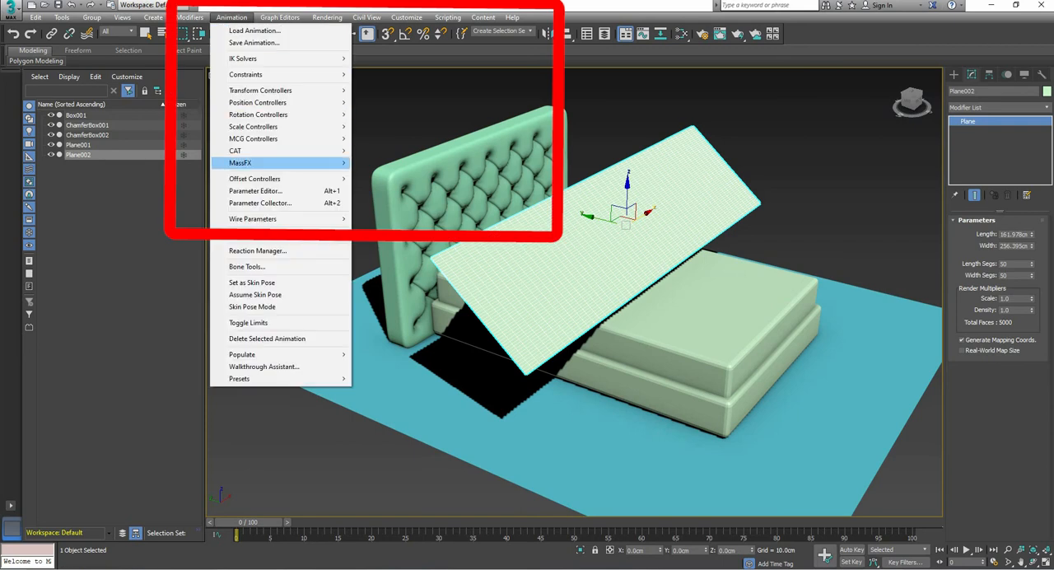
mouse_move(247, 163)
mouse_move(386, 175)
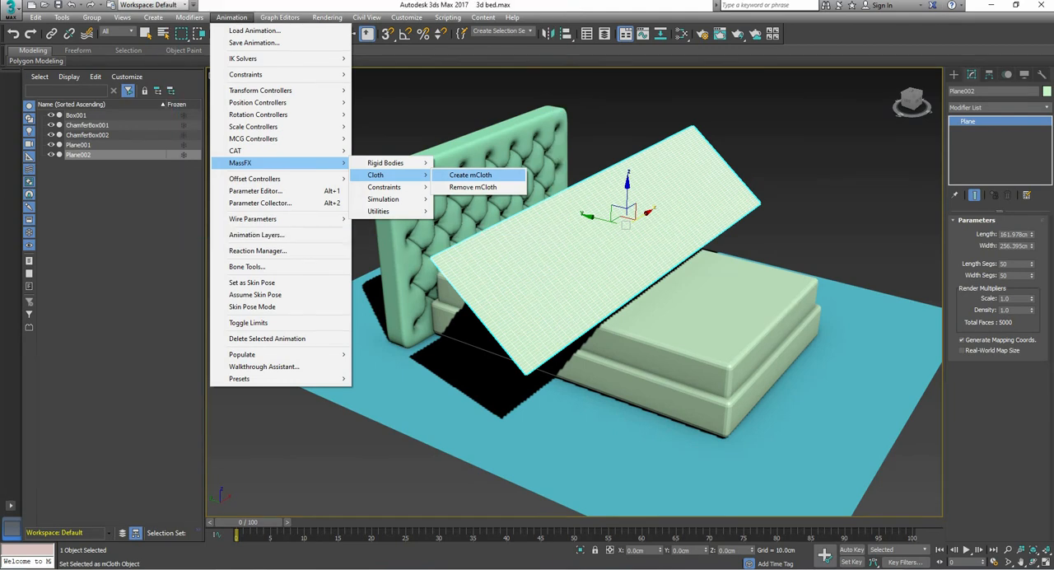
left_click(469, 174)
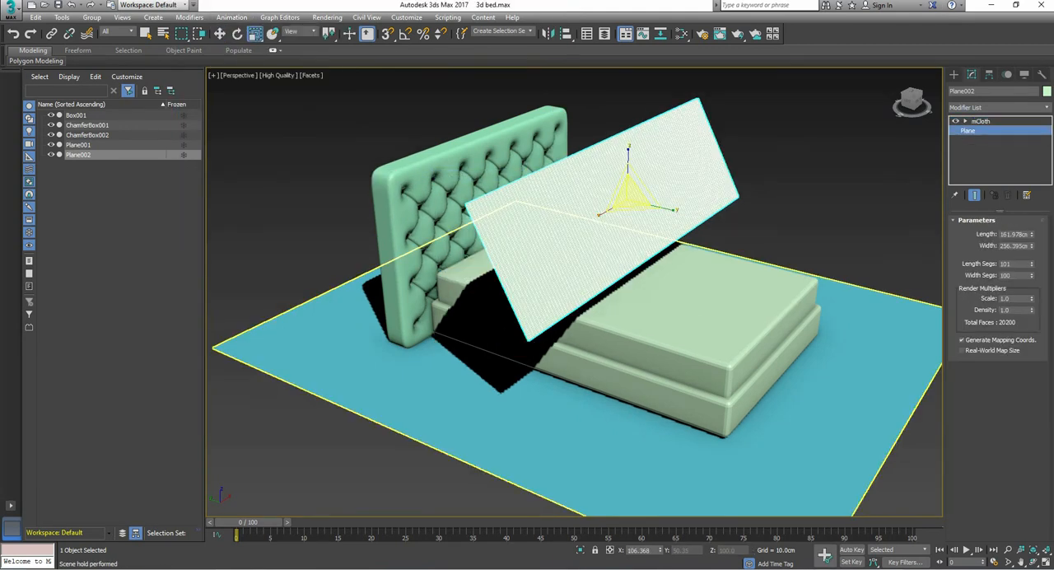
Step: Play the MassFX simulation to drape the cloth plane over the mattress and base
left_click(232, 17)
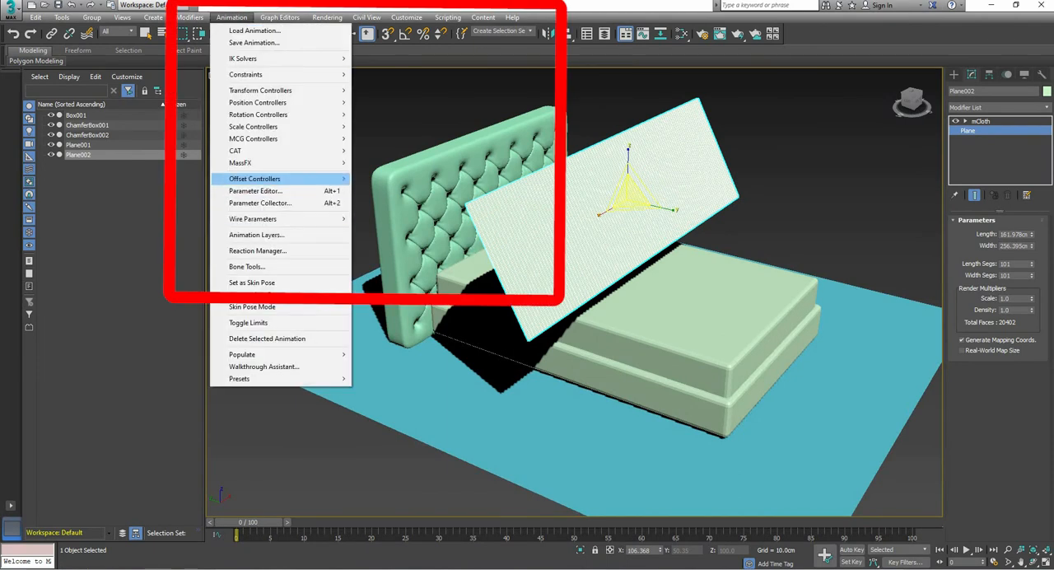
mouse_move(263, 180)
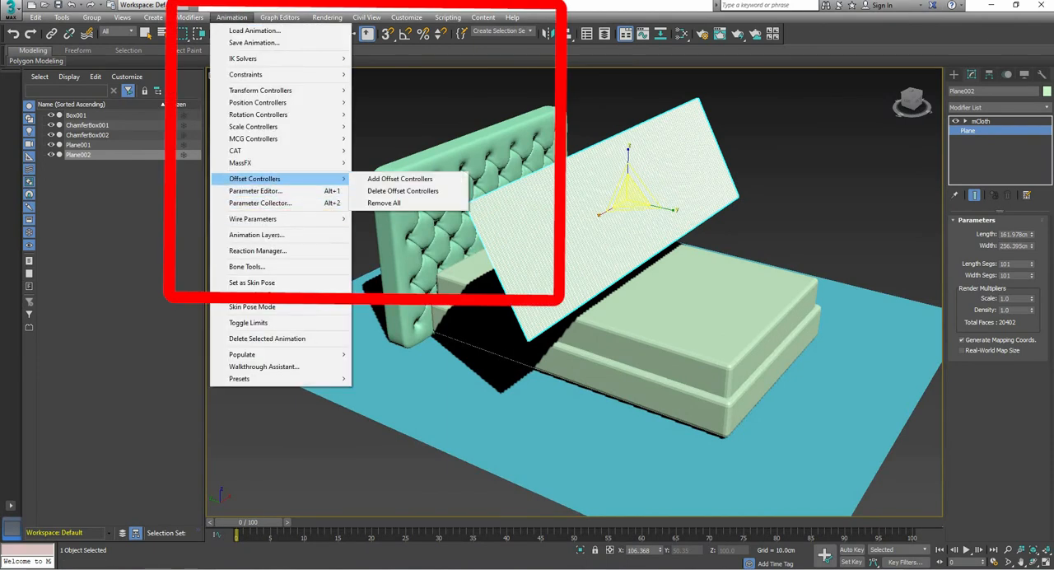
mouse_move(241, 163)
mouse_move(382, 199)
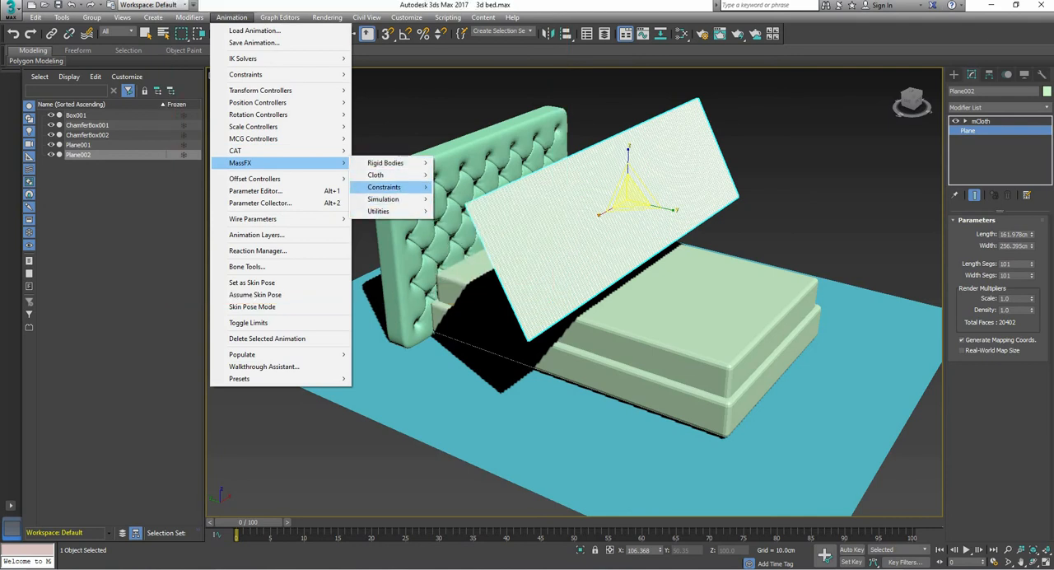
left_click(474, 199)
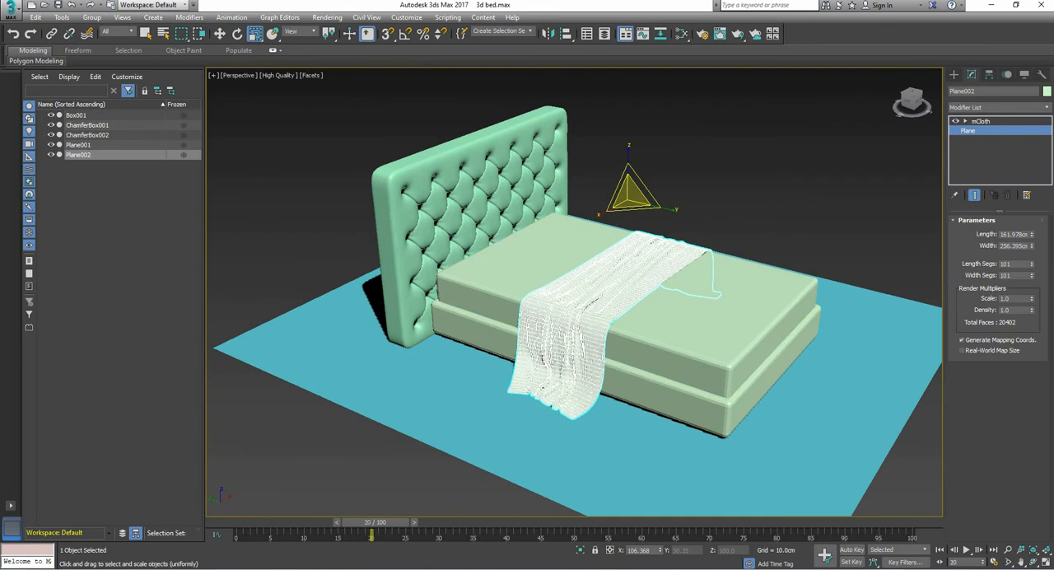
Step: Convert the draped cloth to an Editable Poly and clear the selection
right_click(714, 256)
mouse_move(659, 370)
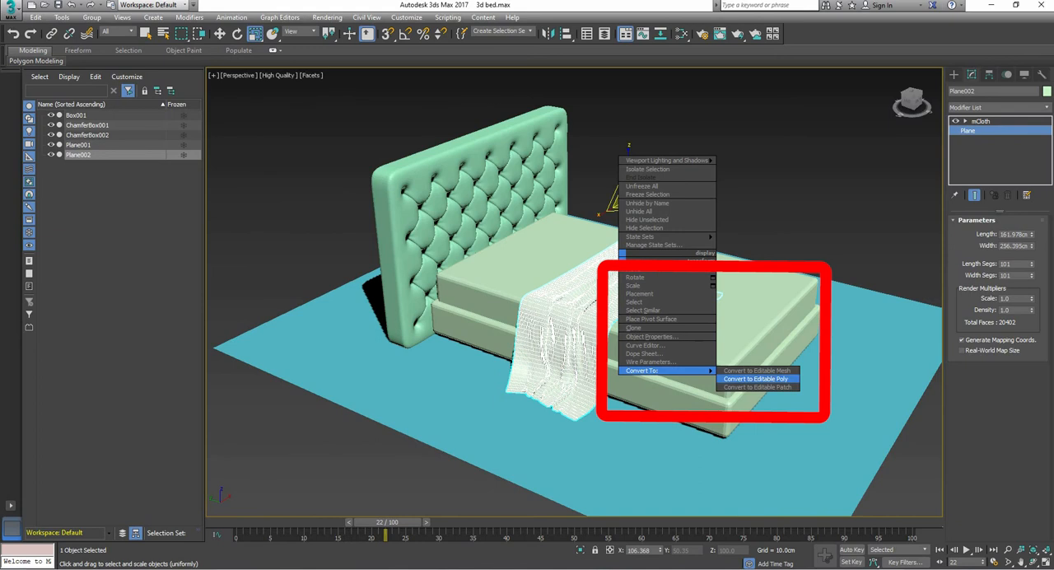
left_click(755, 379)
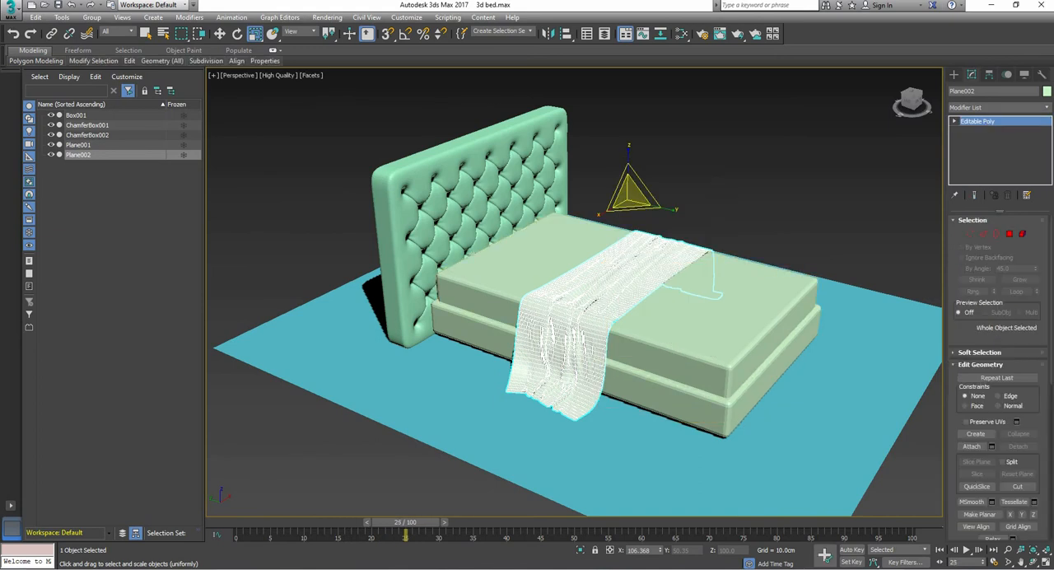
key("ctrl+d")
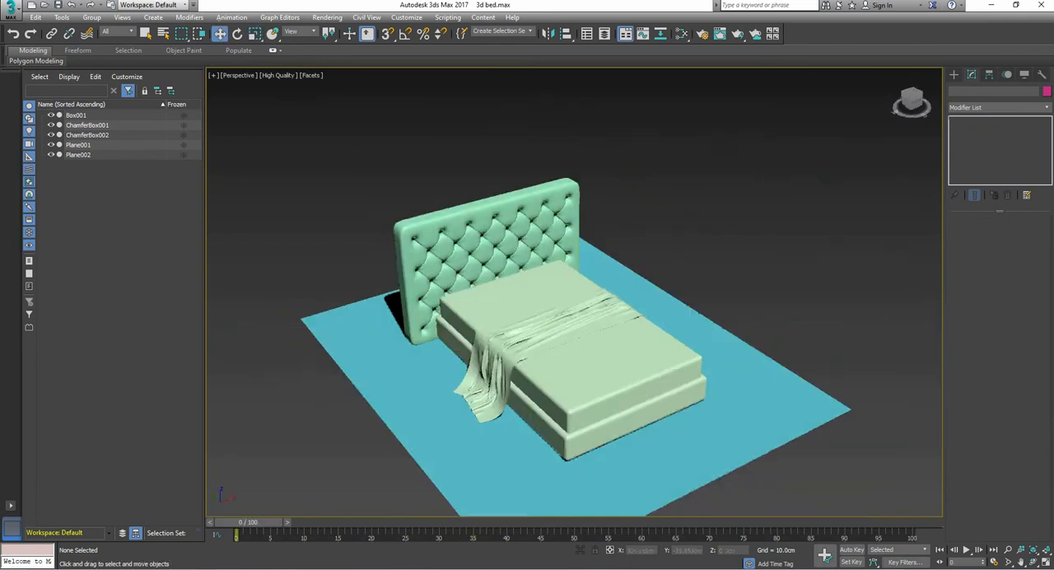
Step: Select the draped blanket and switch it to vertex-level editing
middle_click_drag(626, 330, 581, 375, "alt")
left_click(542, 331)
scroll(541, 331, "up", 3)
scroll(576, 330, "up", 2)
left_click(970, 234)
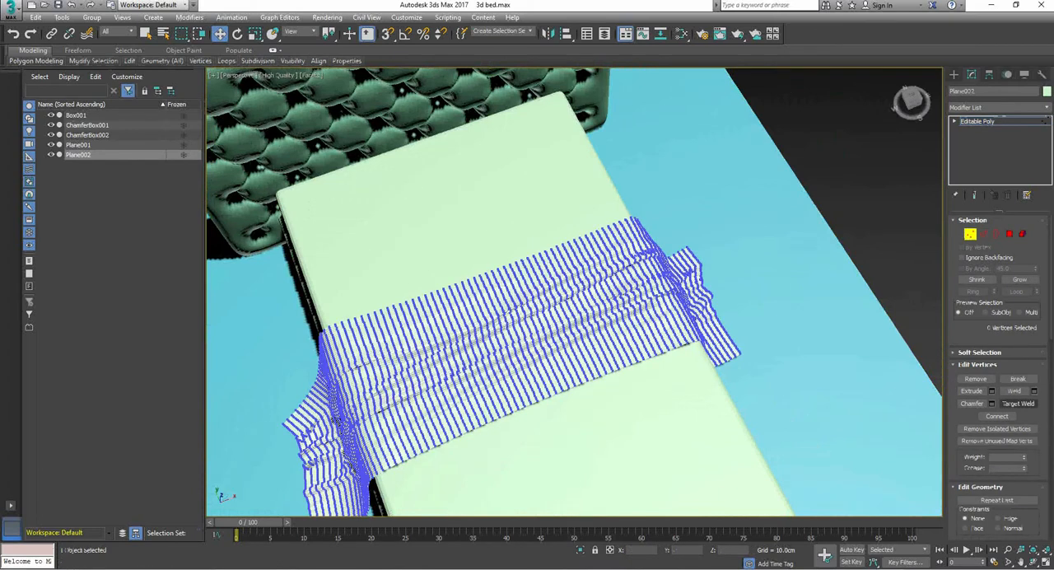
Step: Enable Use Soft Selection for editing the blanket's vertices
scroll(998, 370, "down", 5)
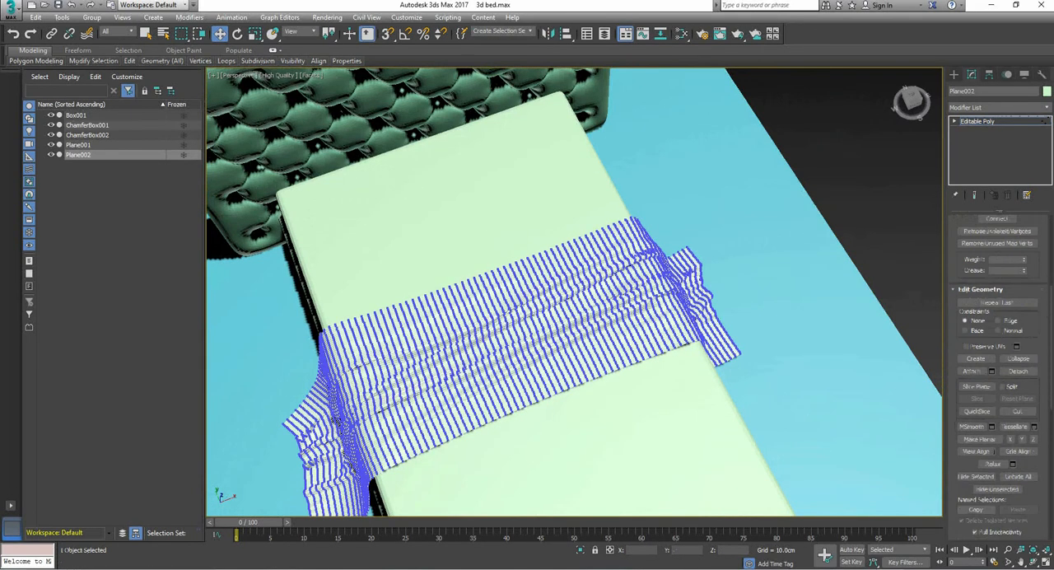
scroll(998, 370, "down", 2)
scroll(998, 371, "down", 5)
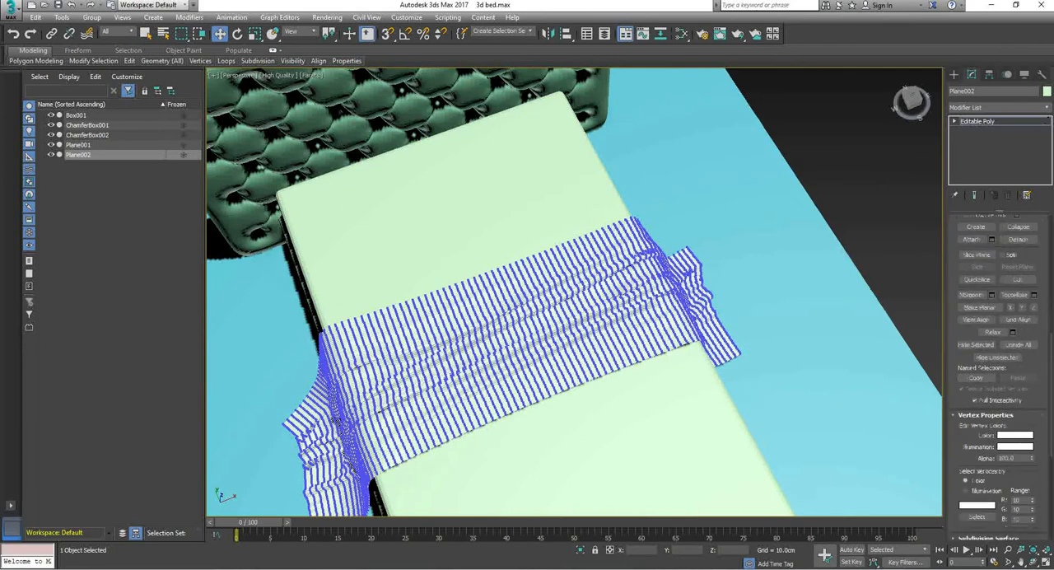
scroll(997, 370, "down", 4)
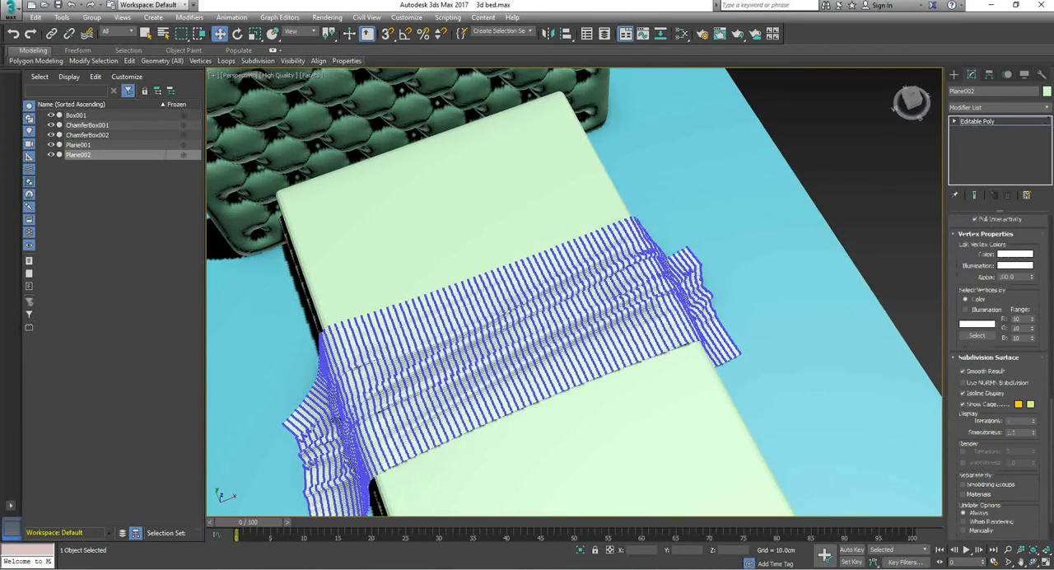
scroll(998, 370, "up", 2)
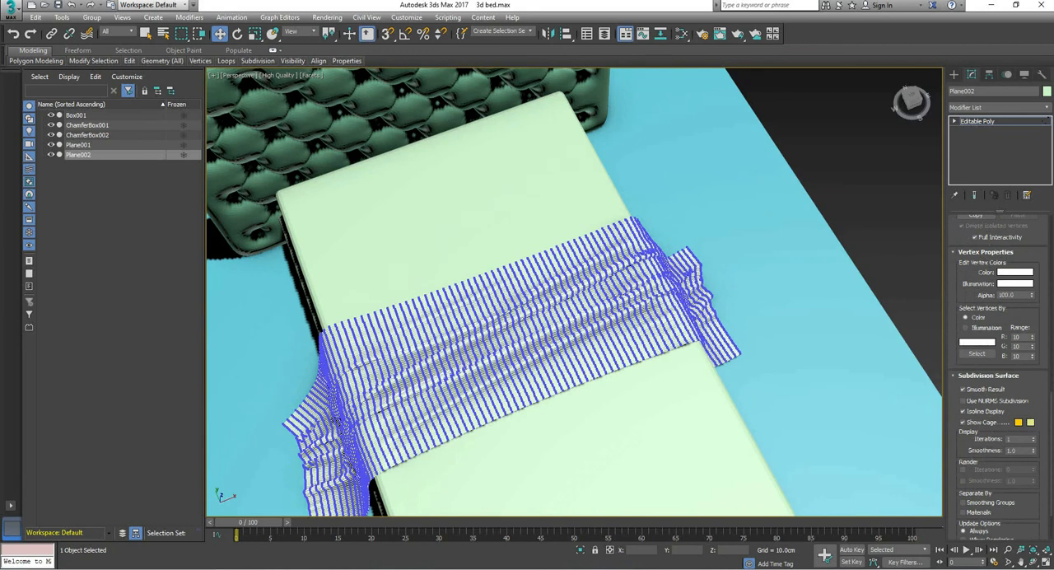
scroll(997, 371, "up", 6)
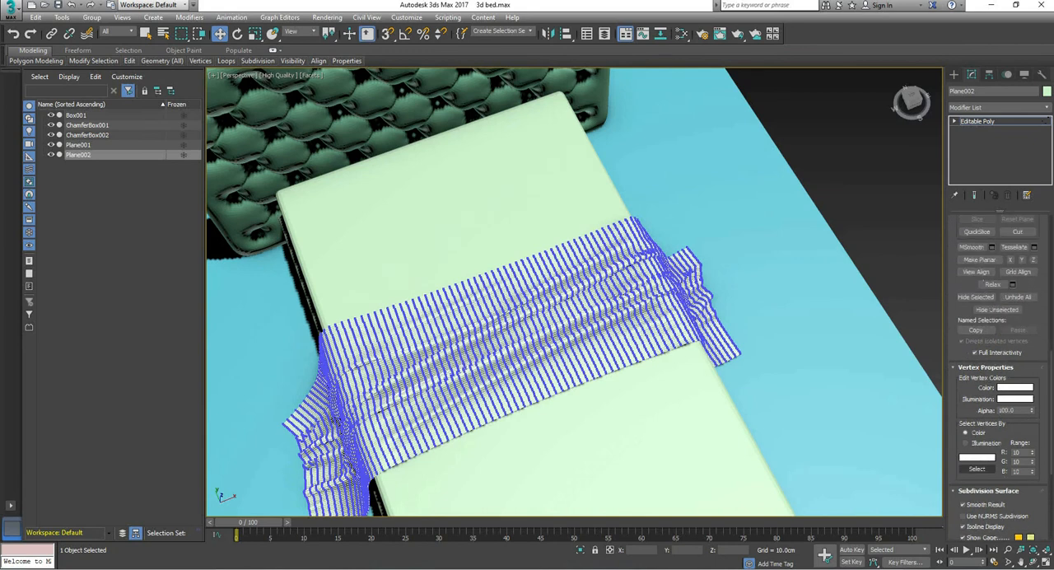
key("1")
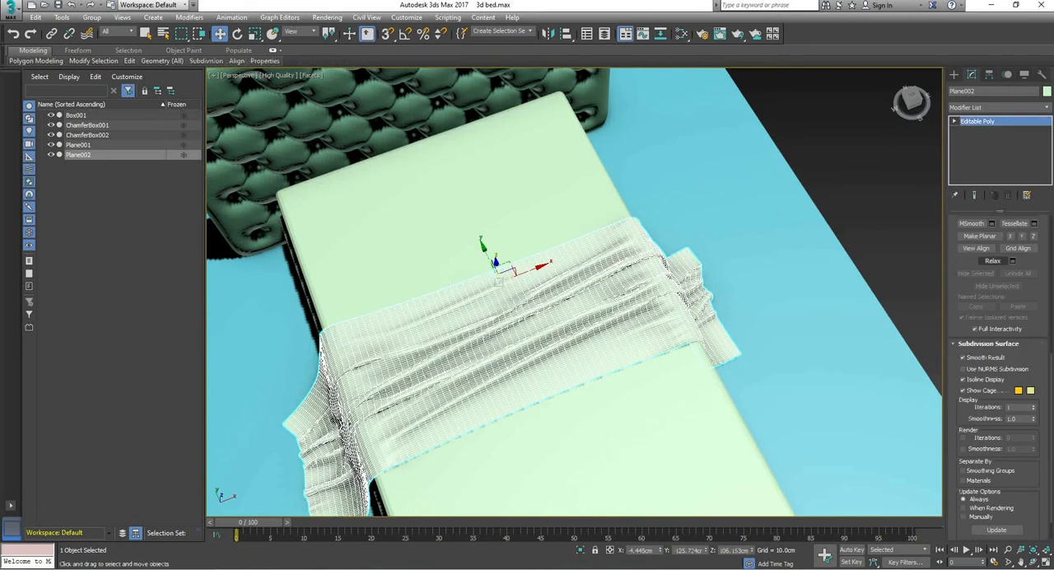
scroll(993, 260, "down", 1)
scroll(998, 370, "up", 9)
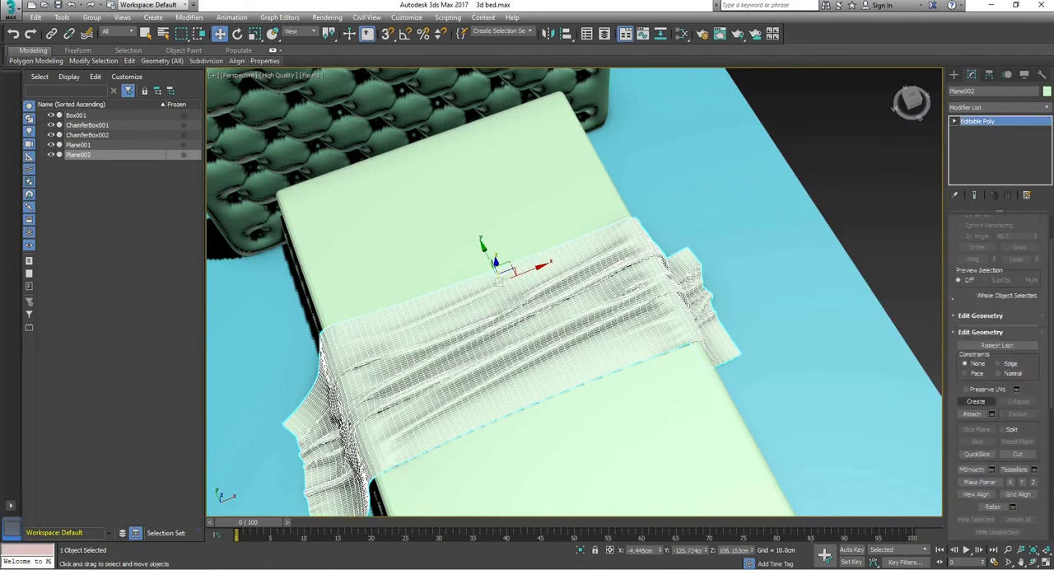
key("1")
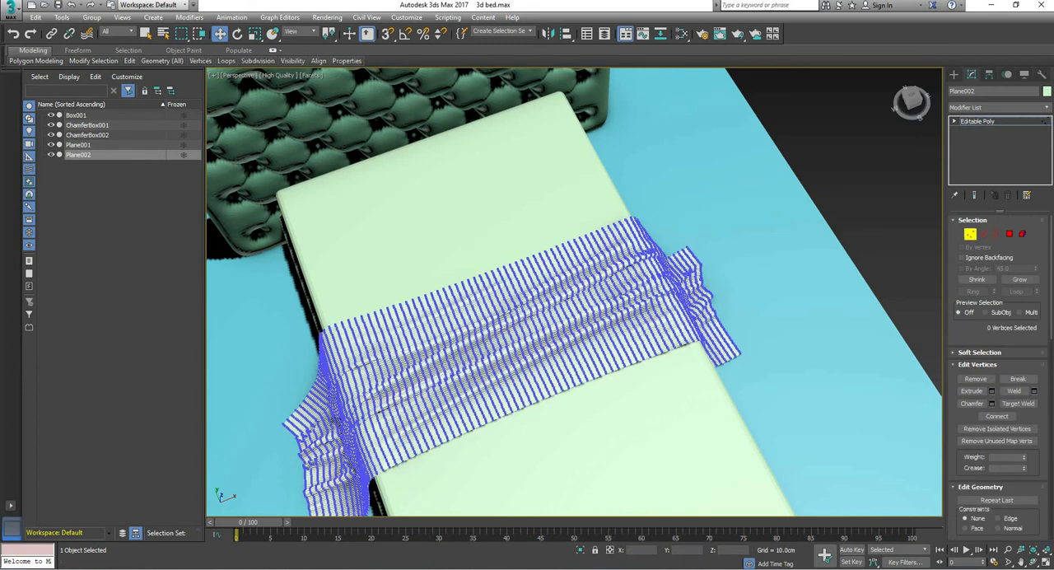
scroll(998, 376, "down", 12)
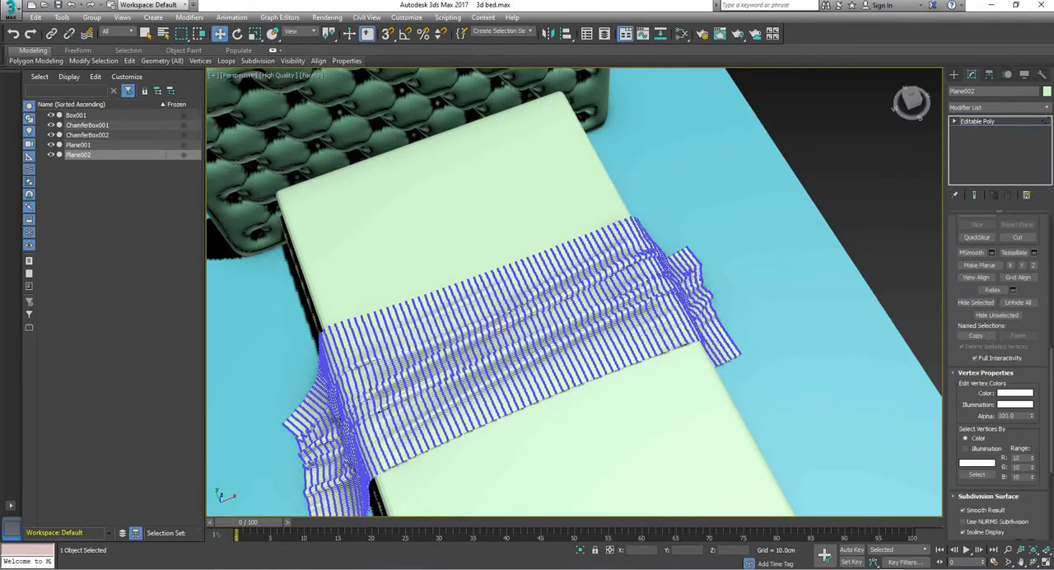
scroll(998, 376, "down", 3)
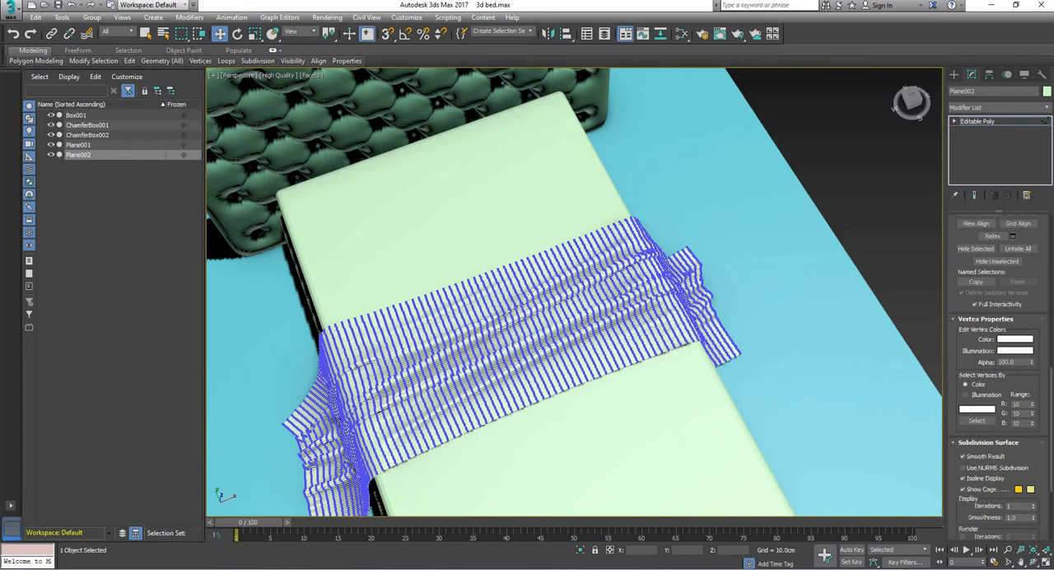
scroll(998, 375, "down", 6)
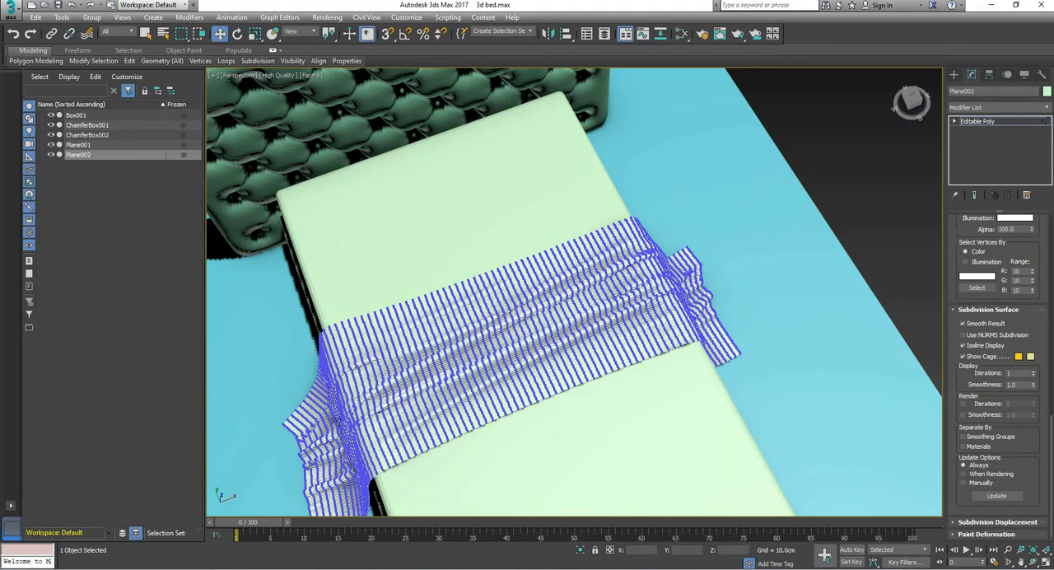
scroll(996, 387, "up", 8)
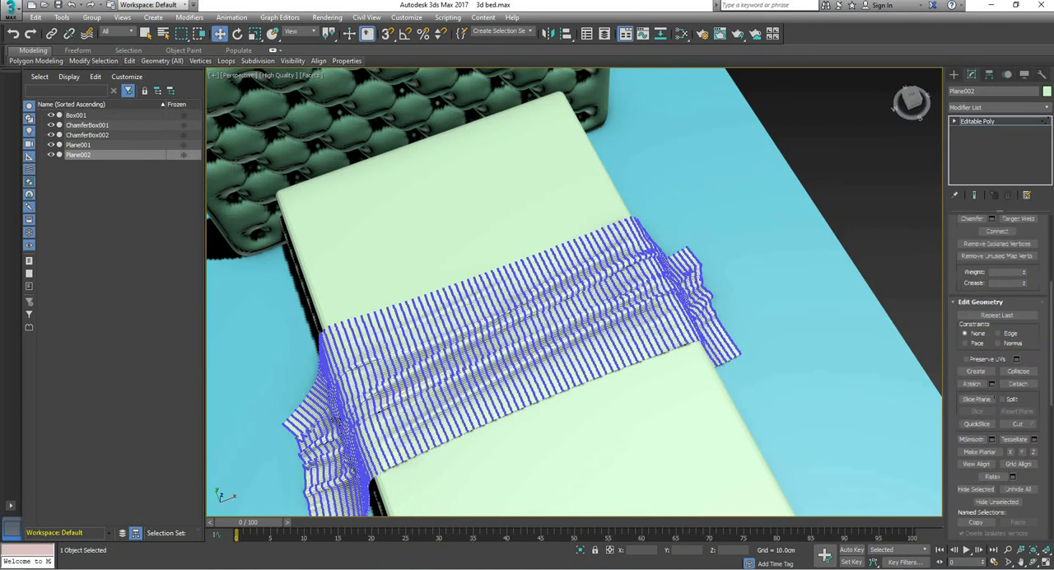
scroll(998, 375, "up", 5)
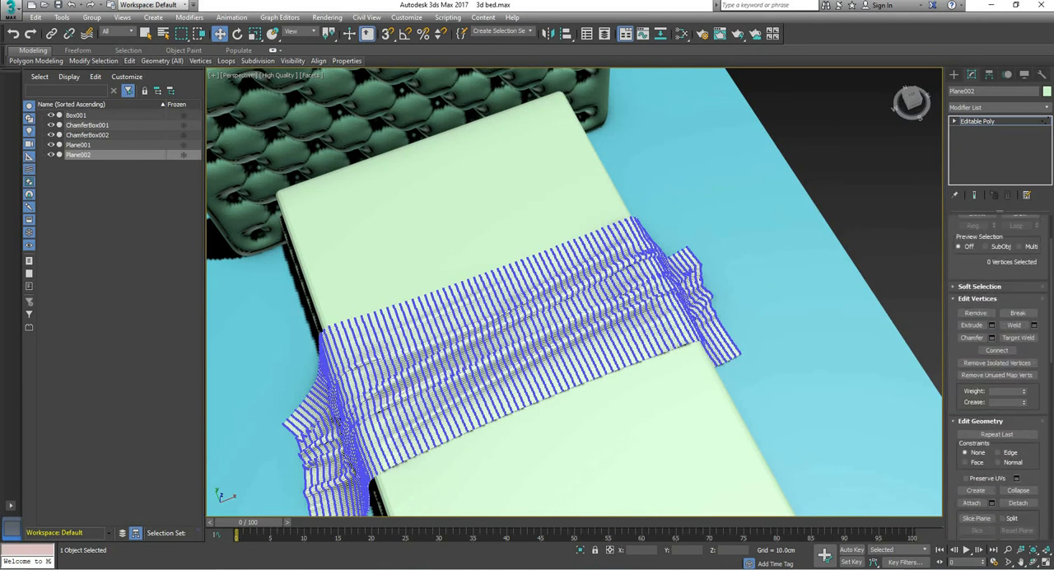
left_click(980, 287)
left_click(961, 274)
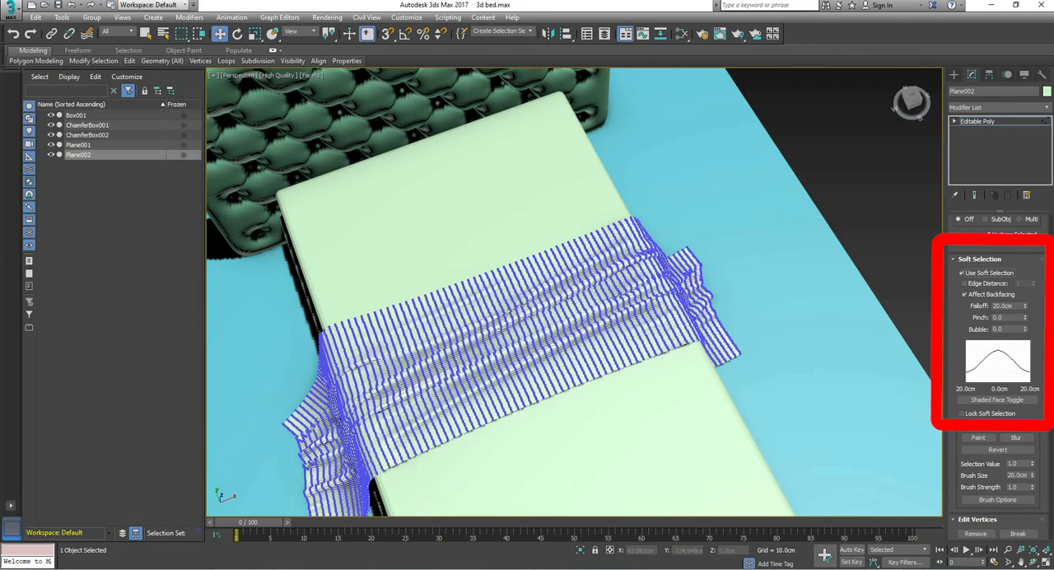
Step: Soft-select vertices on the blanket's foot-side edge and pull them slightly towards the headboard
left_click(618, 367)
left_click_drag(608, 346, 604, 339)
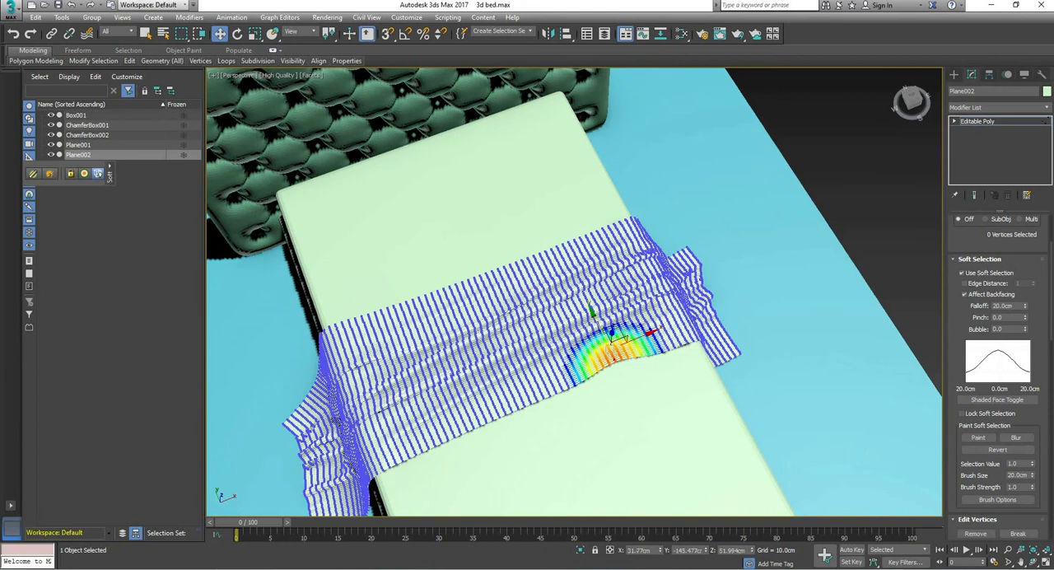
left_click(594, 306)
Step: Widen the soft-selection falloff to about 27.8 cm and nudge vertices along the blanket's long edges on the mattress top
left_click(531, 401)
left_click_drag(1025, 305, 1026, 288)
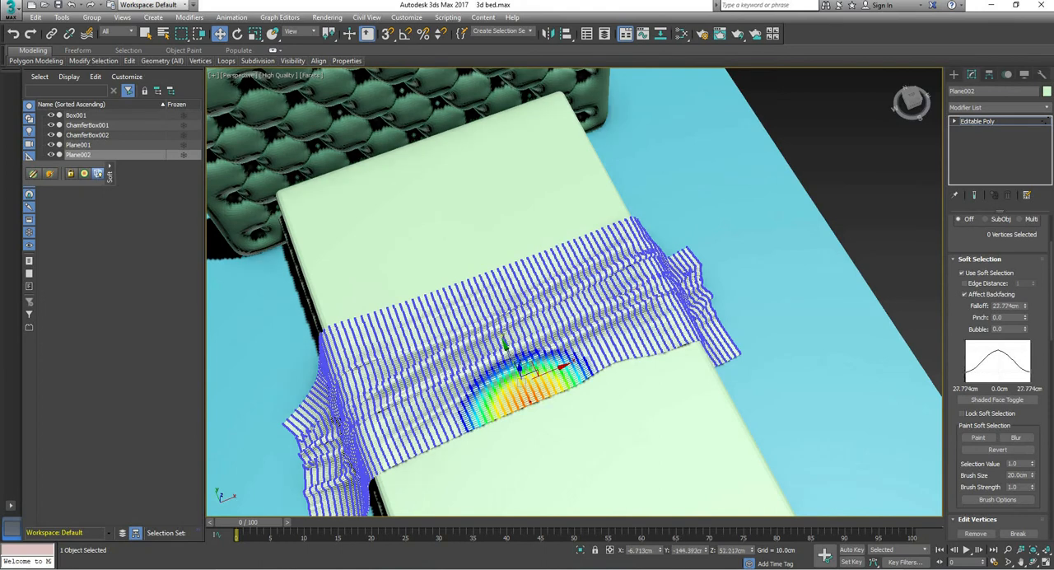
middle_click_drag(527, 379, 592, 304, "alt")
left_click_drag(491, 373, 479, 373)
left_click(462, 440)
left_click(356, 404)
left_click(483, 335)
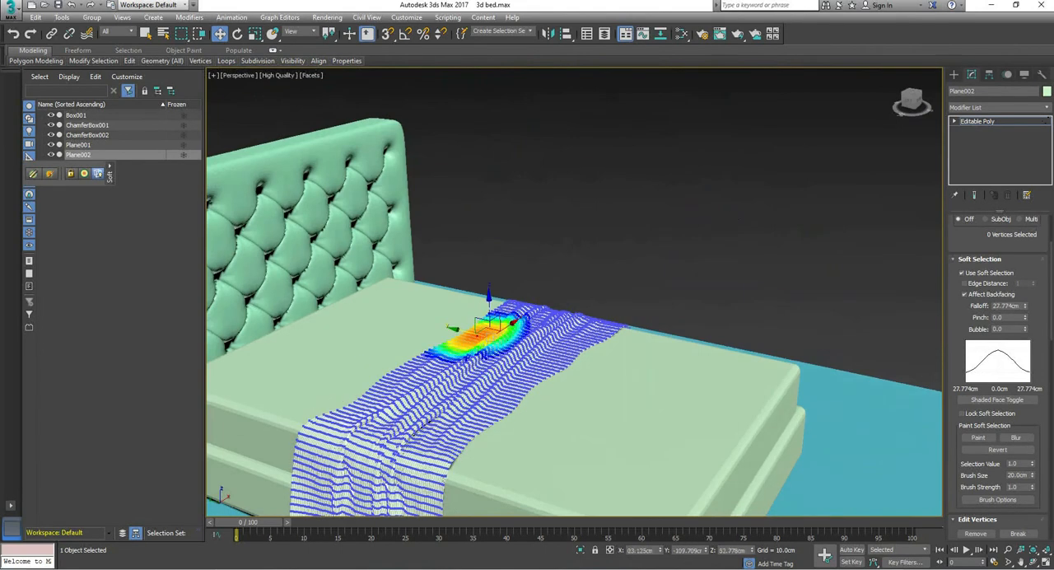
Step: Soft-select vertices on the foot-side edge of the blanket's hanging side and pull them slightly outward from the bed
middle_click_drag(494, 345, 319, 366, "alt")
left_click(566, 427)
mouse_move(607, 432)
left_mouse_down()
mouse_move(595, 429)
mouse_move(619, 433)
left_mouse_up()
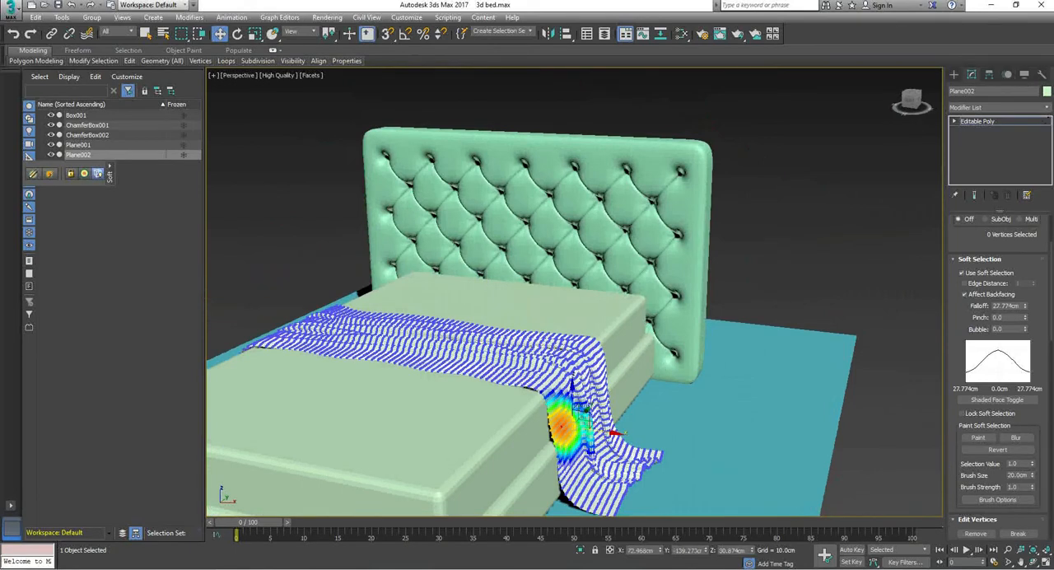
middle_click_drag(592, 419, 486, 412, "alt")
scroll(576, 420, "up", 3)
left_click_drag(606, 467, 598, 453)
scroll(597, 448, "down", 4)
left_click(649, 445)
mouse_move(682, 432)
left_mouse_down()
mouse_move(629, 449)
mouse_move(644, 421)
mouse_move(694, 429)
left_mouse_up()
Step: Adjust vertices on the headboard-side edge and upper fold of the blanket's hanging side, and clear the vertex selection
left_click(605, 451)
left_click(602, 426)
left_click(682, 420)
left_click(672, 331)
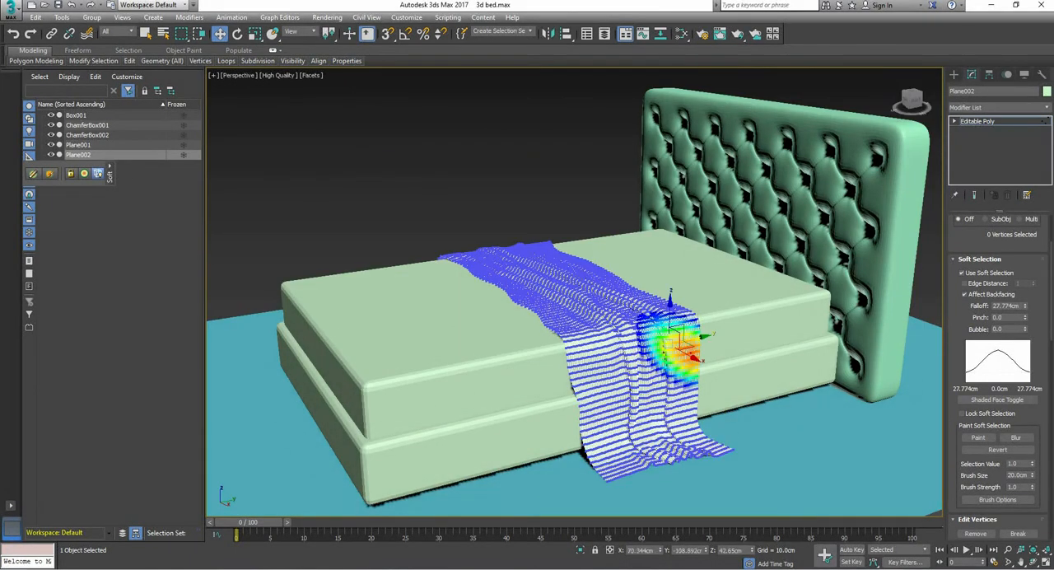
left_click(666, 303)
left_click_drag(685, 322, 688, 324)
left_click(661, 312)
middle_click_drag(658, 317, 824, 362, "alt")
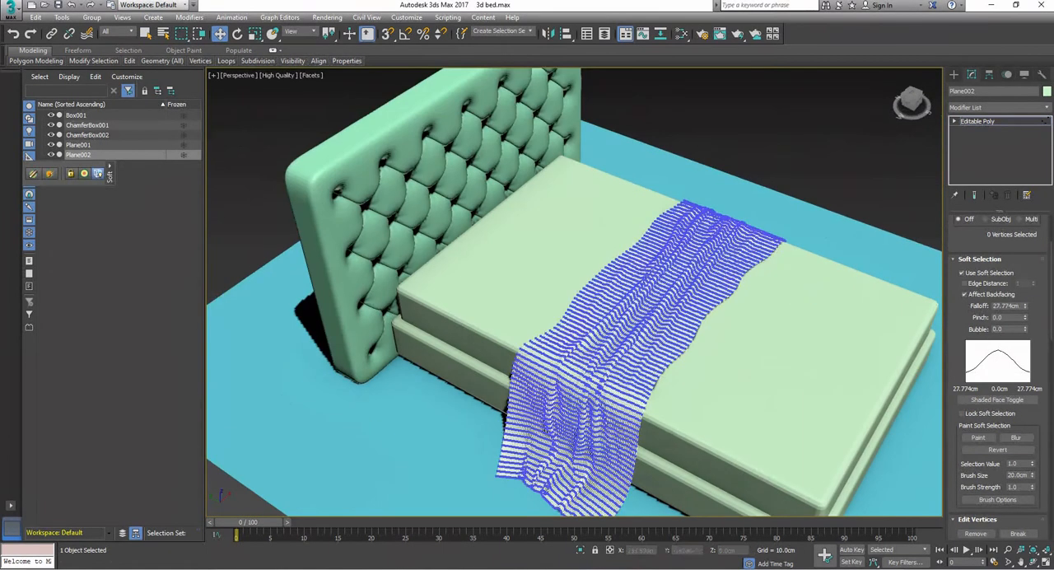
Step: Leave vertex-level editing and add a Shell modifier to the blanket to give it thickness
left_click(978, 121)
left_click(999, 108)
type("sh")
left_click(965, 248)
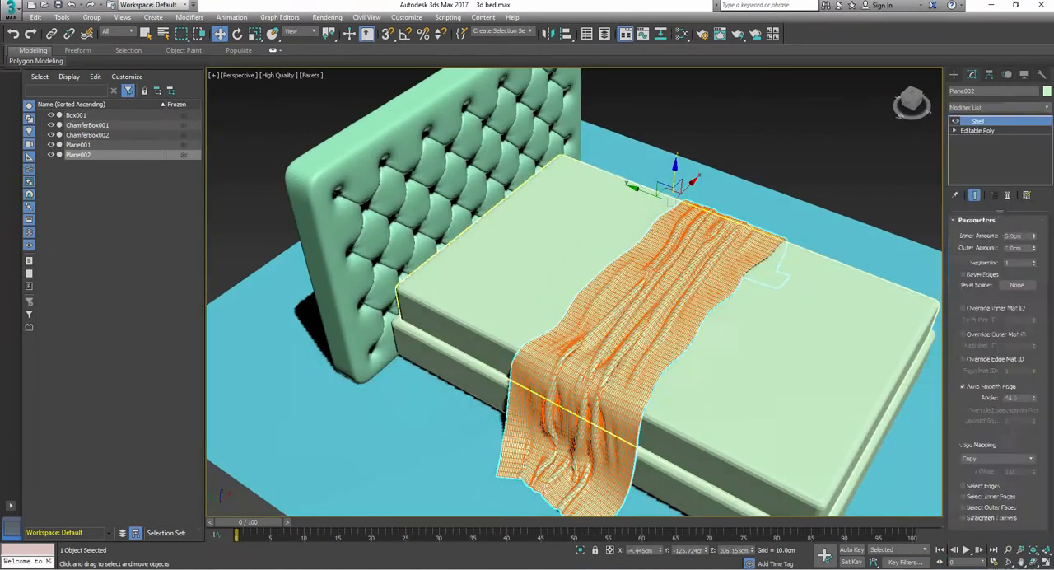
scroll(527, 428, "up", 6)
scroll(527, 429, "down", 3)
Step: Draw a plane about 240 cm long and 239 cm wide around the bed and raise it to about 47 cm
middle_click_drag(527, 428, 446, 321, "alt")
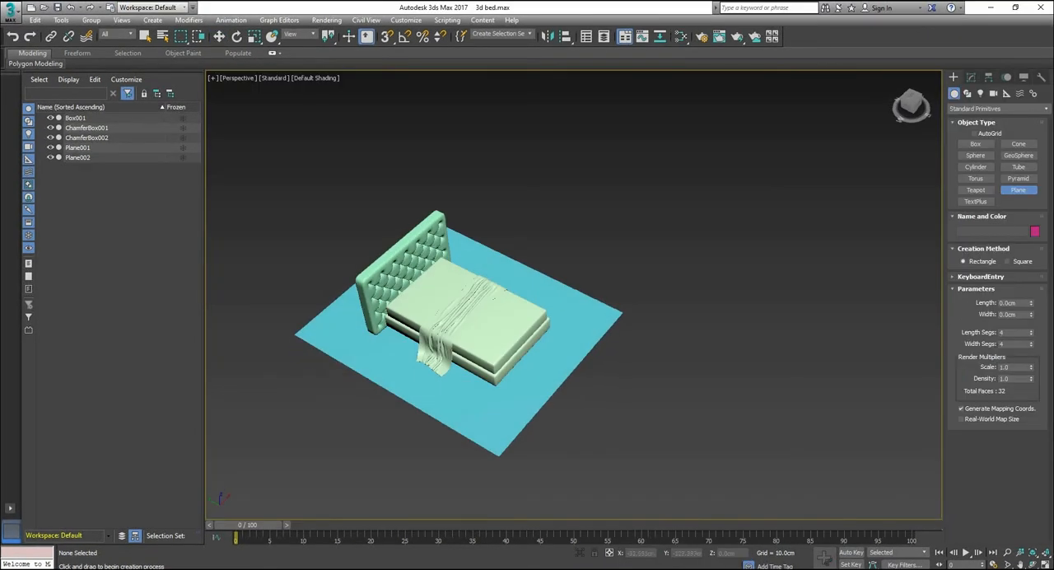
left_click_drag(375, 345, 576, 313)
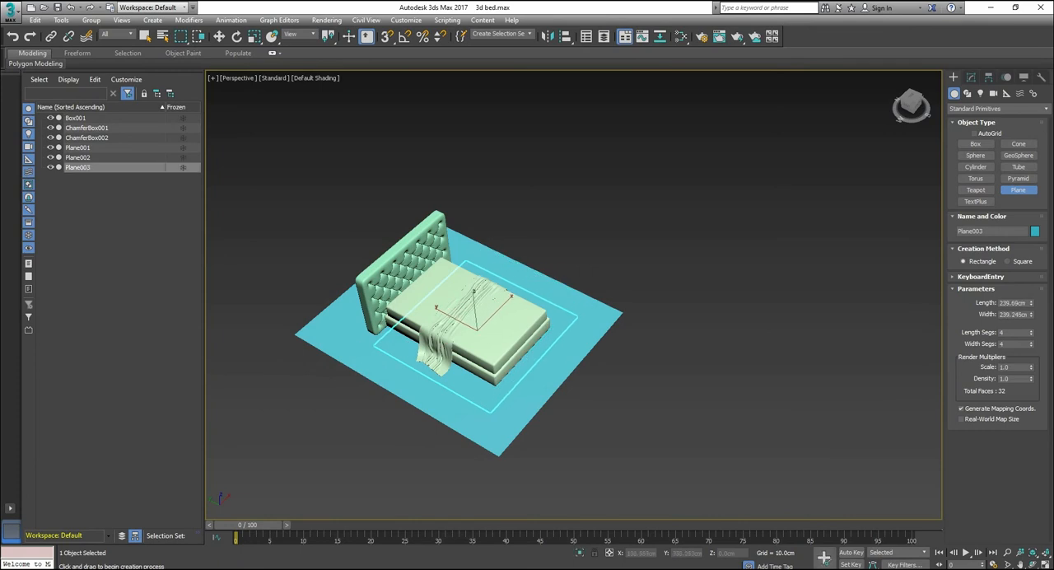
key("w")
left_click_drag(475, 318, 473, 298)
scroll(473, 299, "up", 5)
middle_click_drag(473, 300, 395, 284, "alt")
left_click_drag(478, 290, 506, 327)
middle_click_drag(506, 327, 577, 318, "alt")
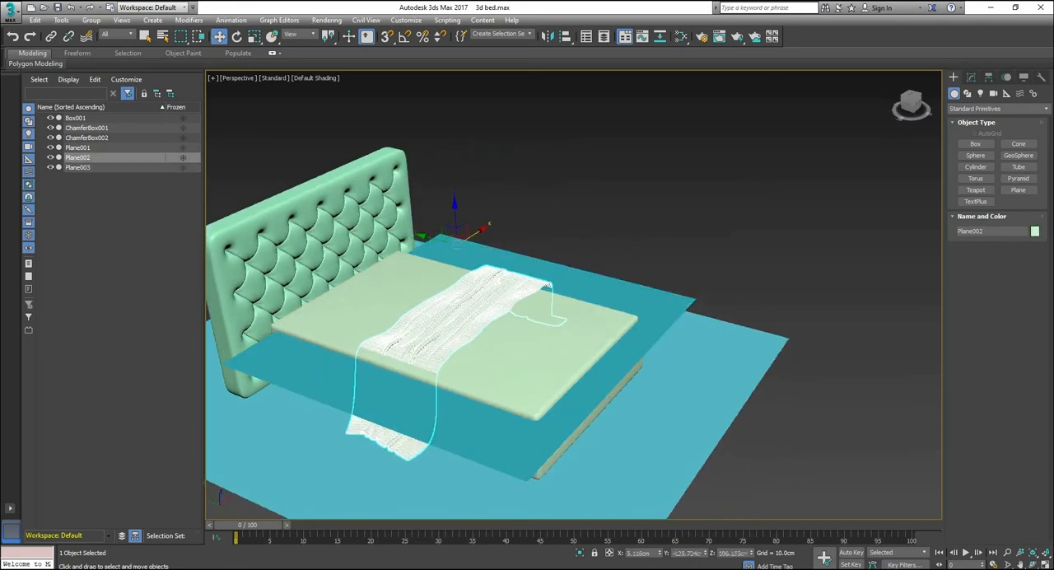
Step: Shift the new plane slightly towards the bed's foot and raise it above the blanket to about 75 cm
left_click(458, 348)
left_click(476, 326)
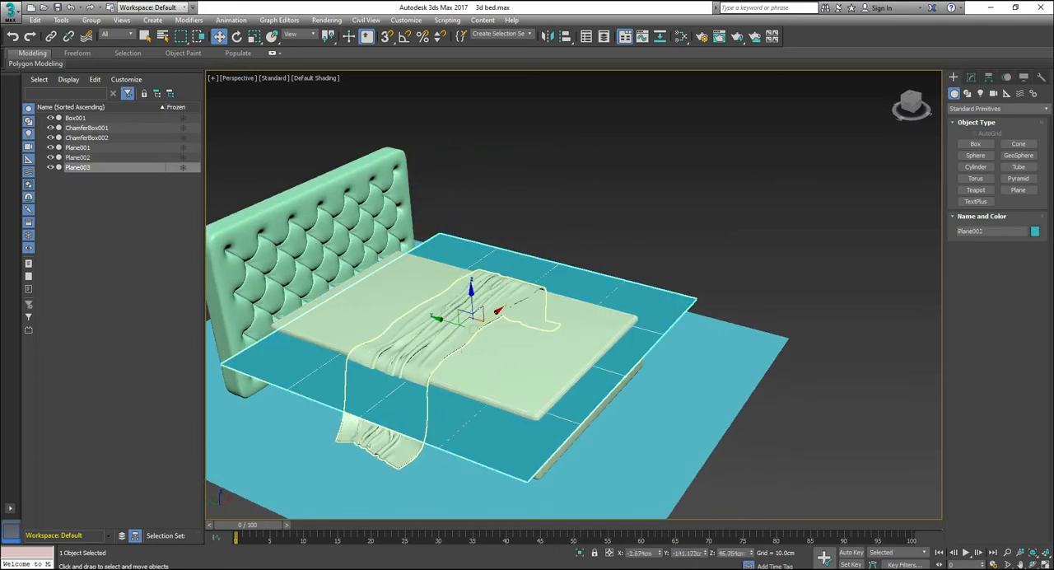
left_click_drag(452, 321, 491, 301)
mouse_move(490, 301)
middle_mouse_down("alt")
mouse_move(548, 260)
mouse_move(559, 317)
mouse_move(492, 306)
middle_mouse_up("alt")
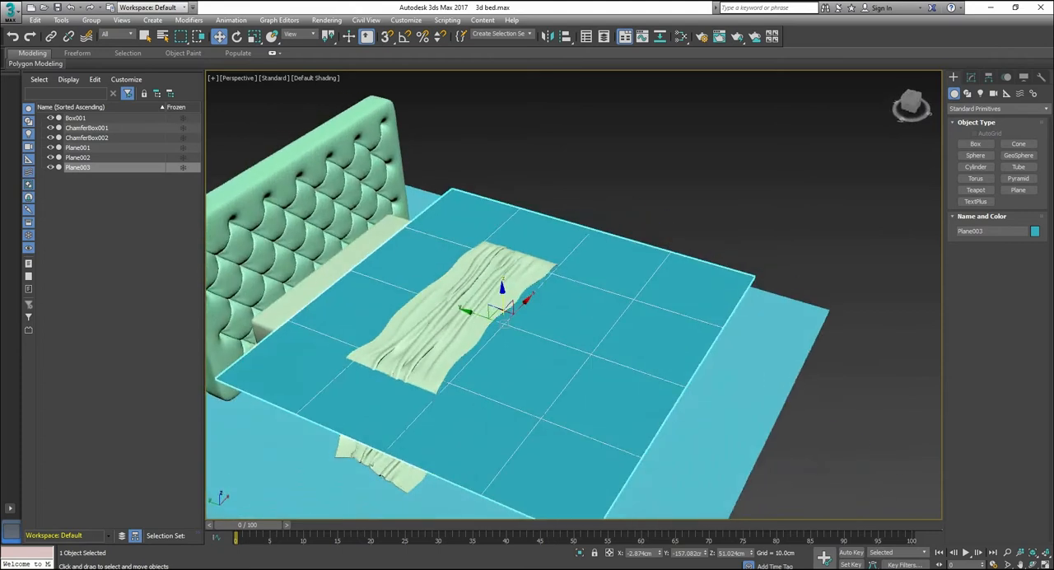
mouse_move(494, 305)
left_mouse_down()
mouse_move(494, 270)
mouse_move(503, 287)
left_mouse_up()
key("ctrl+z")
key("ctrl+z")
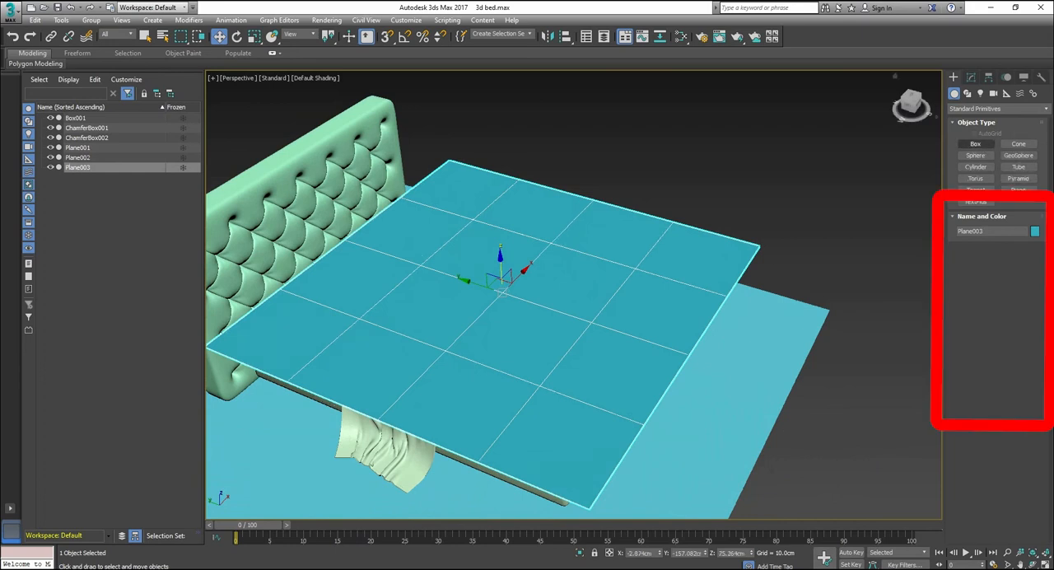
Step: Set the new plane's length and width segments to 100 each and convert it to an Editable Poly
left_click(971, 77)
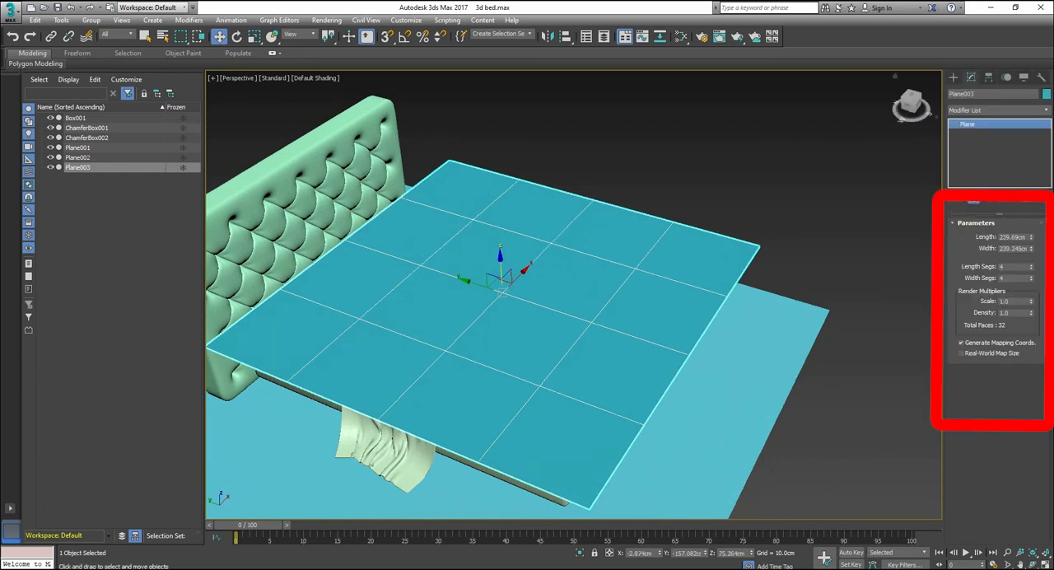
key("Return")
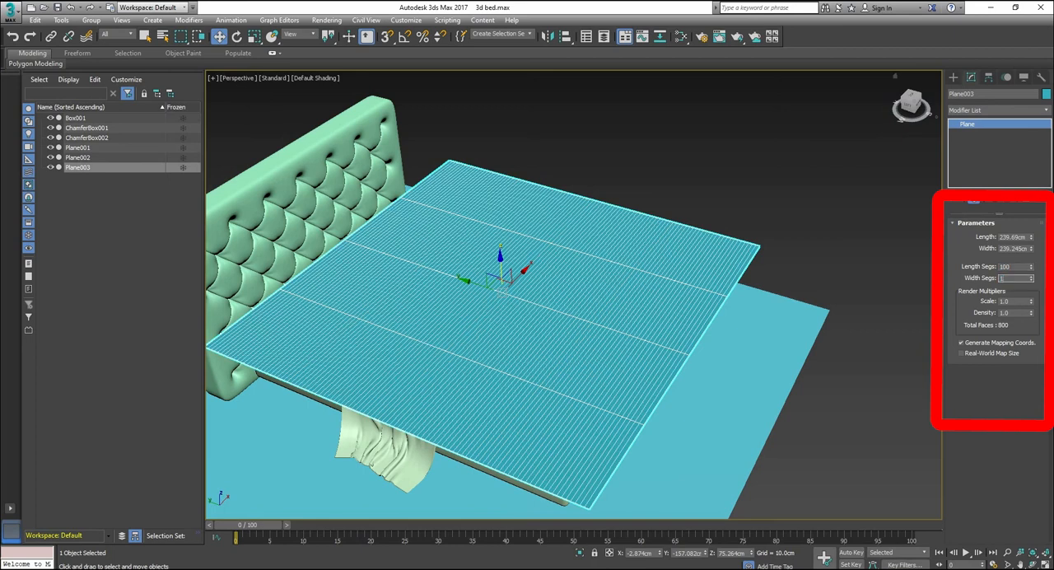
key("Return")
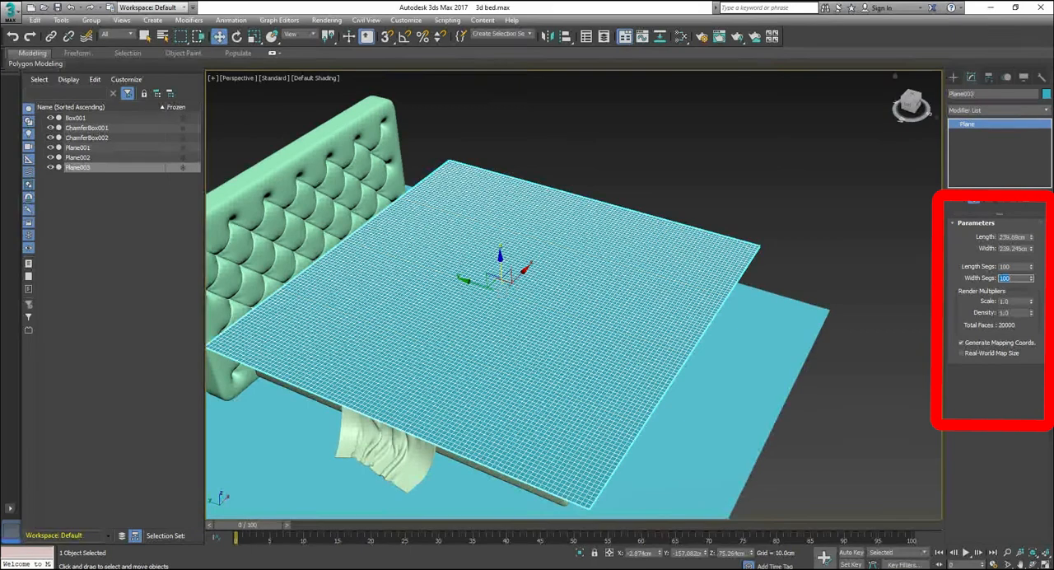
right_click(661, 311)
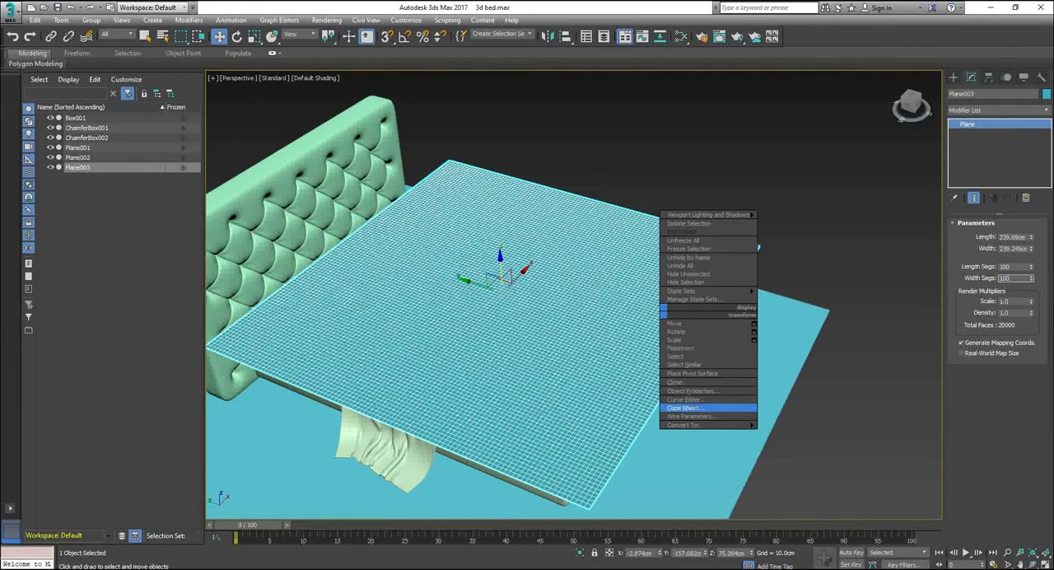
mouse_move(687, 424)
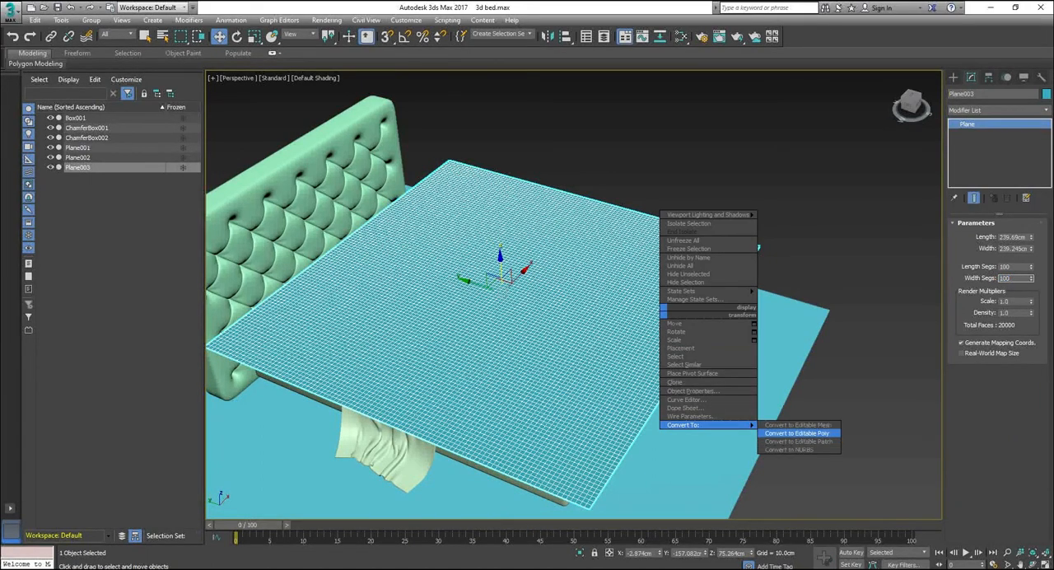
left_click(797, 433)
Step: Switch the plane to edge-level editing and select the full edge loop along its headboard side
middle_click_drag(724, 403, 795, 377, "alt")
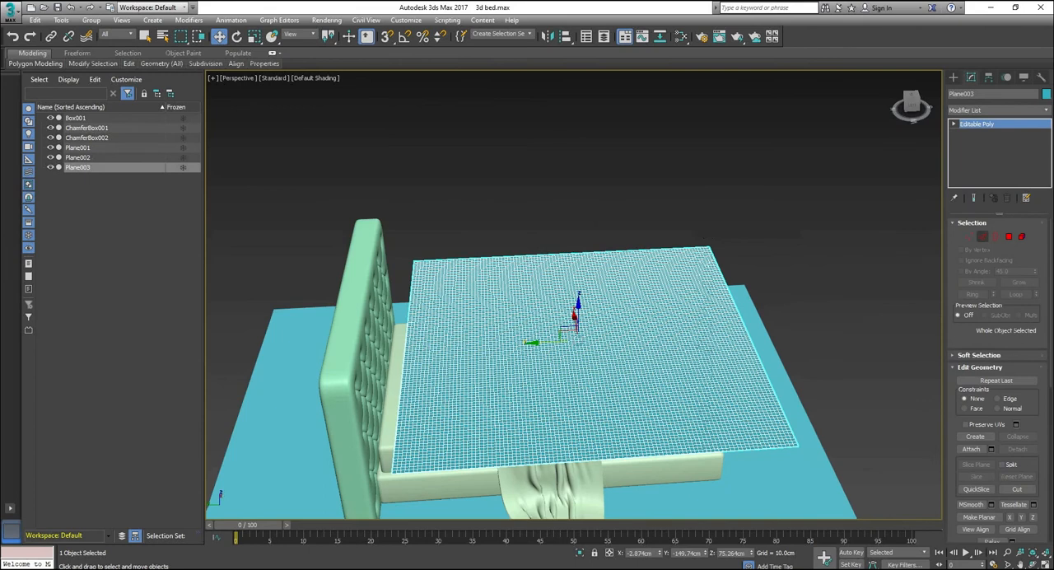
key("2")
scroll(362, 461, "up", 7)
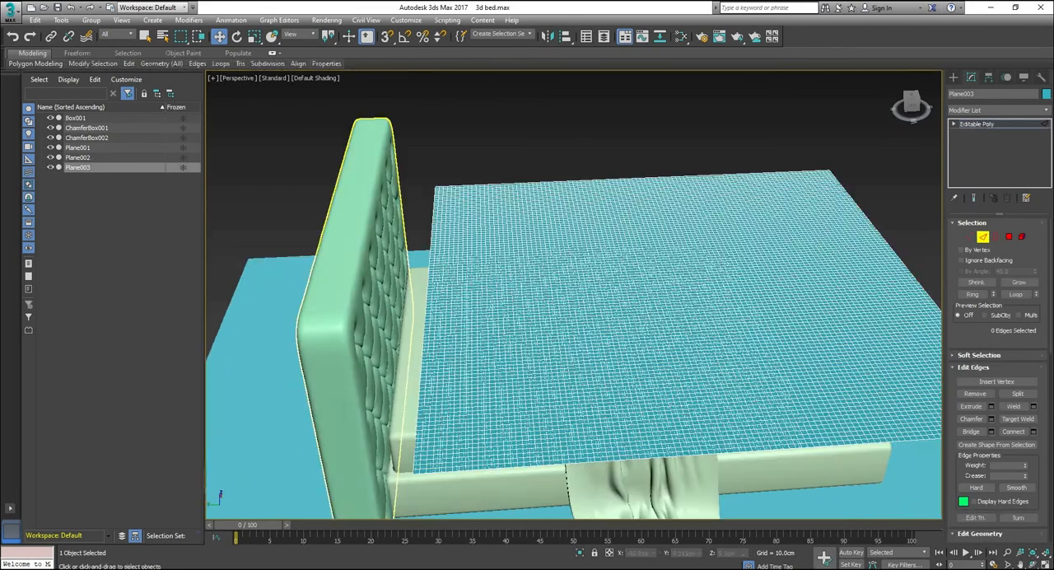
scroll(584, 362, "down", 3)
scroll(593, 363, "up", 1)
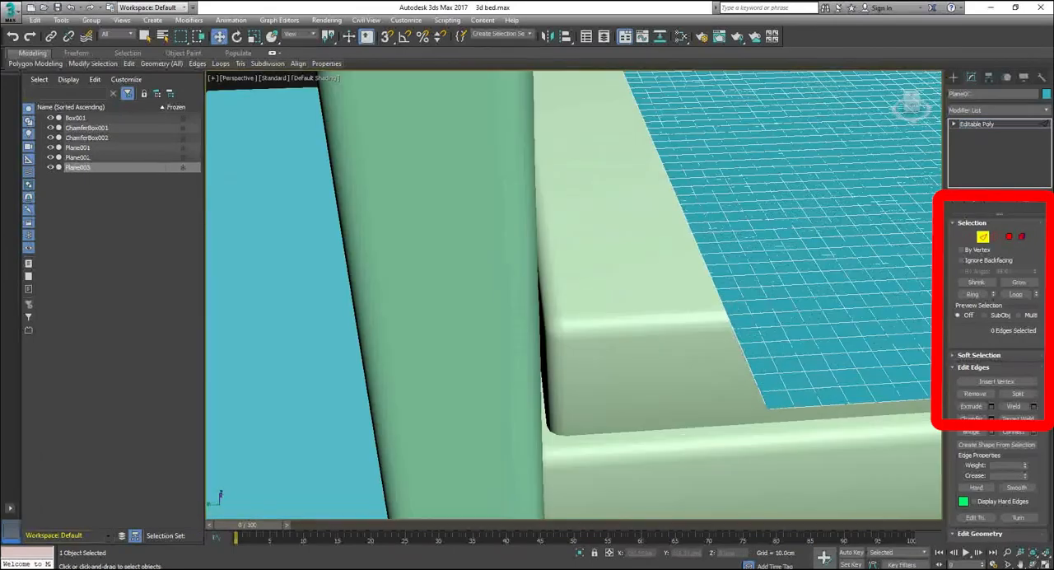
left_click(740, 361)
left_click(1015, 294)
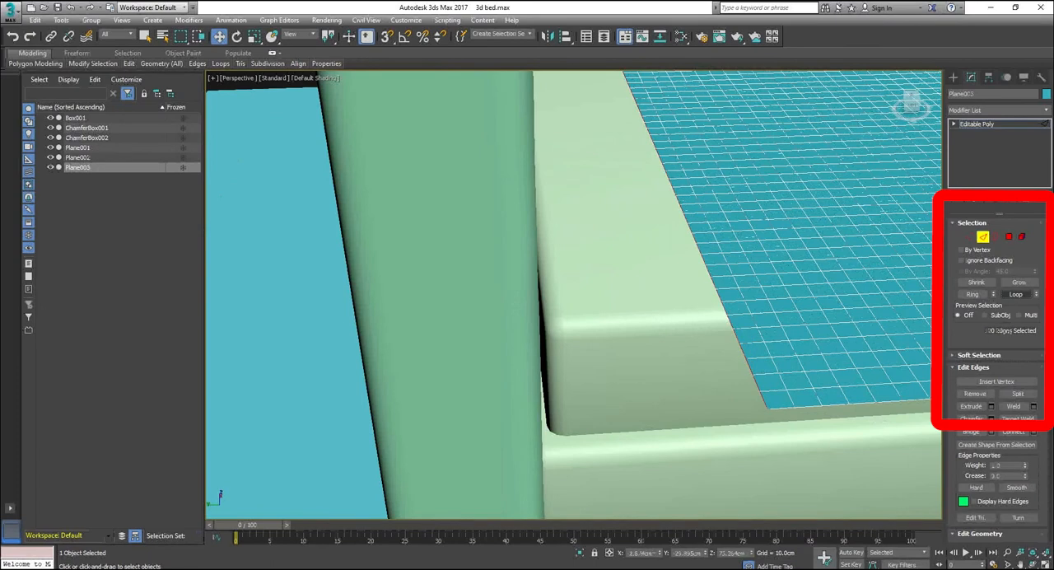
Step: Extrude the headboard-side edge loop upwards with a 3 cm width until the flap rises well above the headboard
scroll(525, 424, "down", 3)
scroll(510, 321, "down", 5)
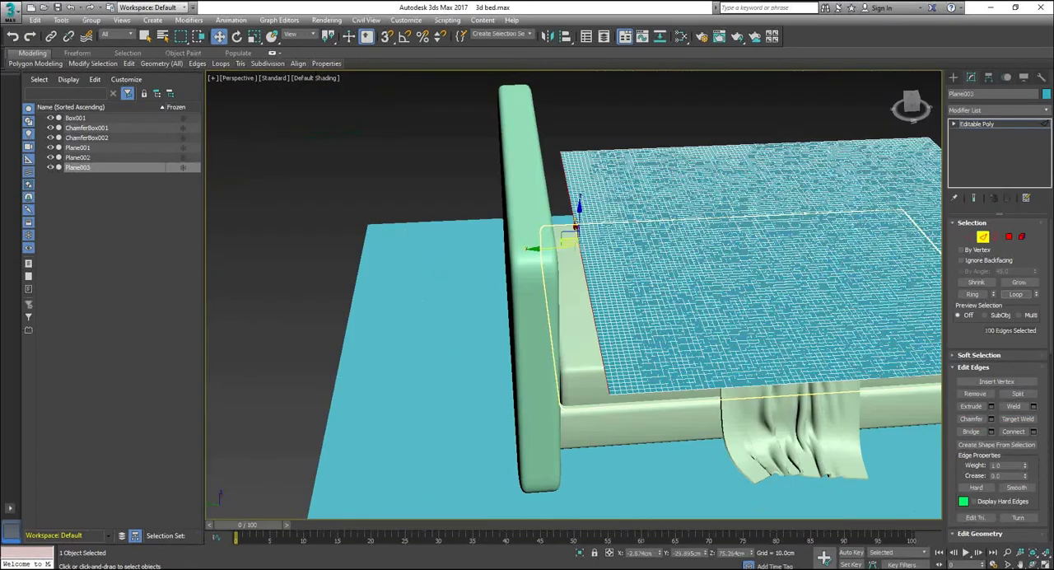
scroll(511, 321, "up", 3)
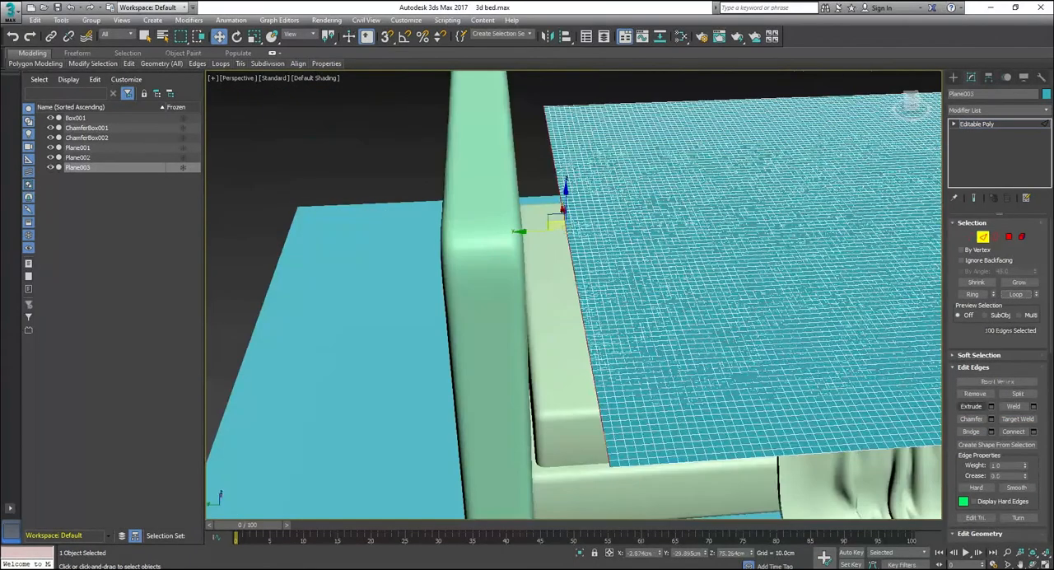
scroll(998, 379, "down", 4)
scroll(998, 379, "down", 2)
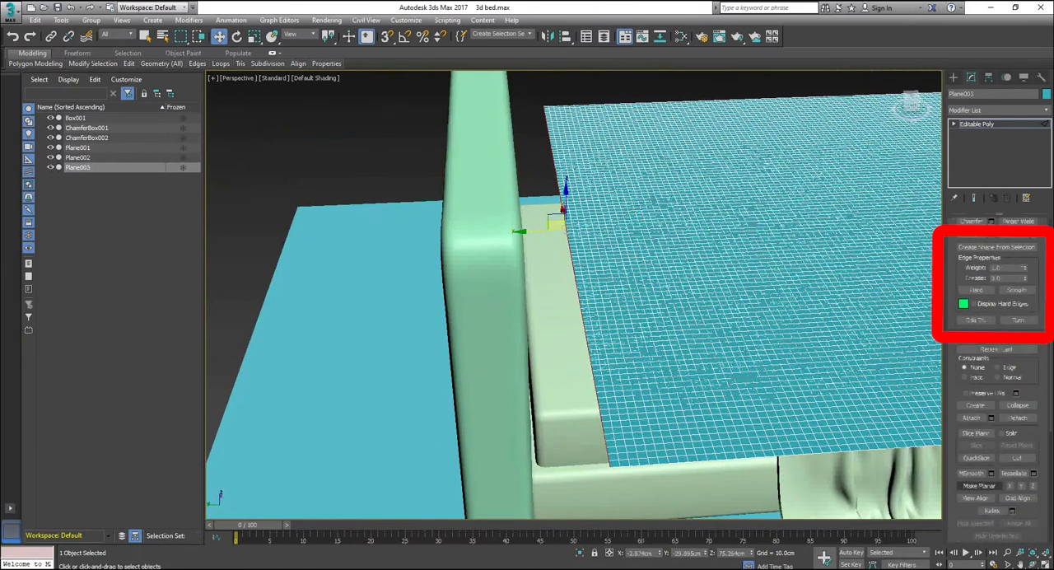
scroll(998, 379, "up", 2)
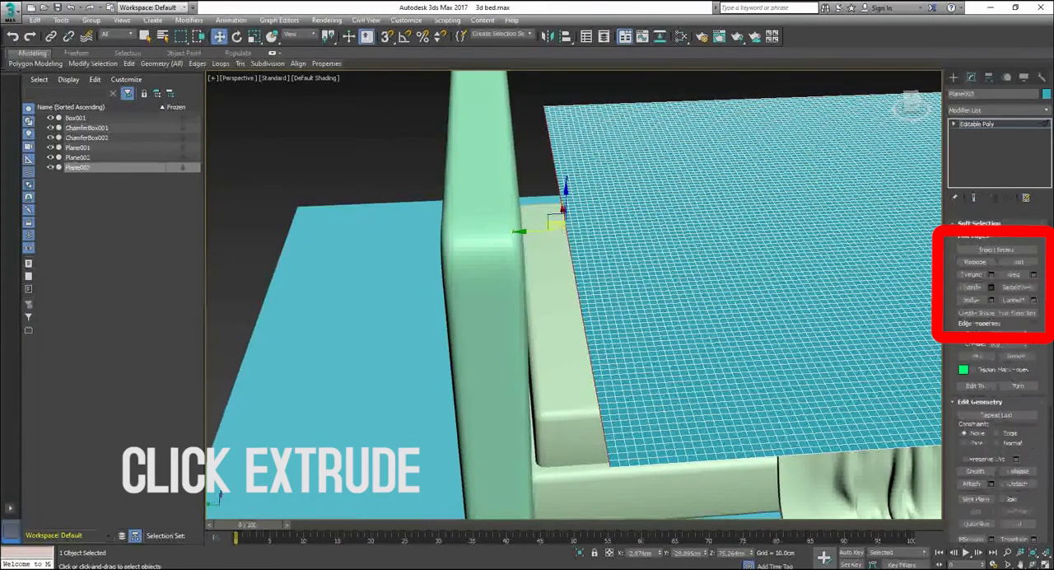
left_click(991, 275)
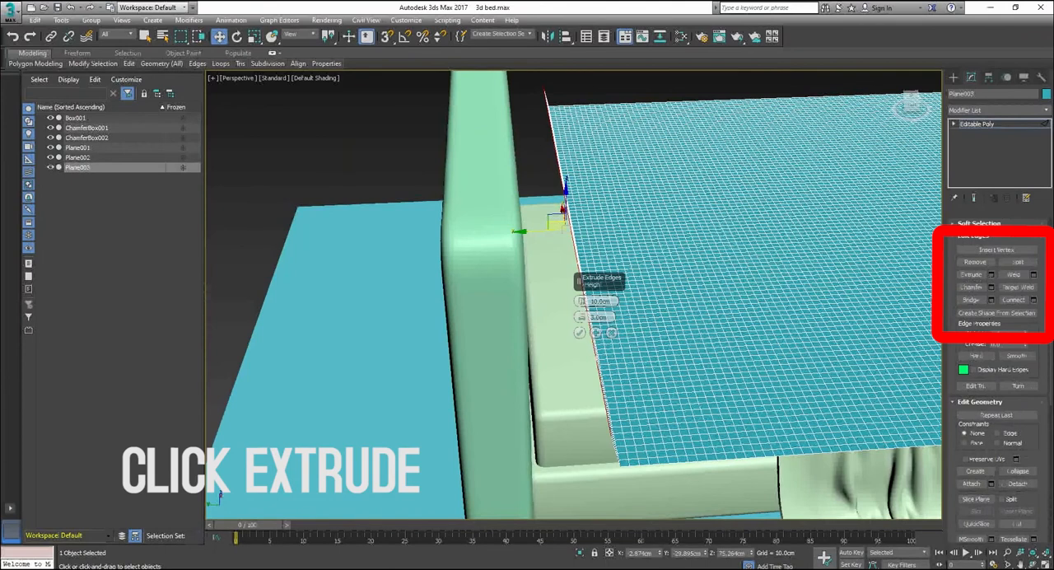
left_click_drag(581, 301, 581, 251)
scroll(544, 295, "down", 3)
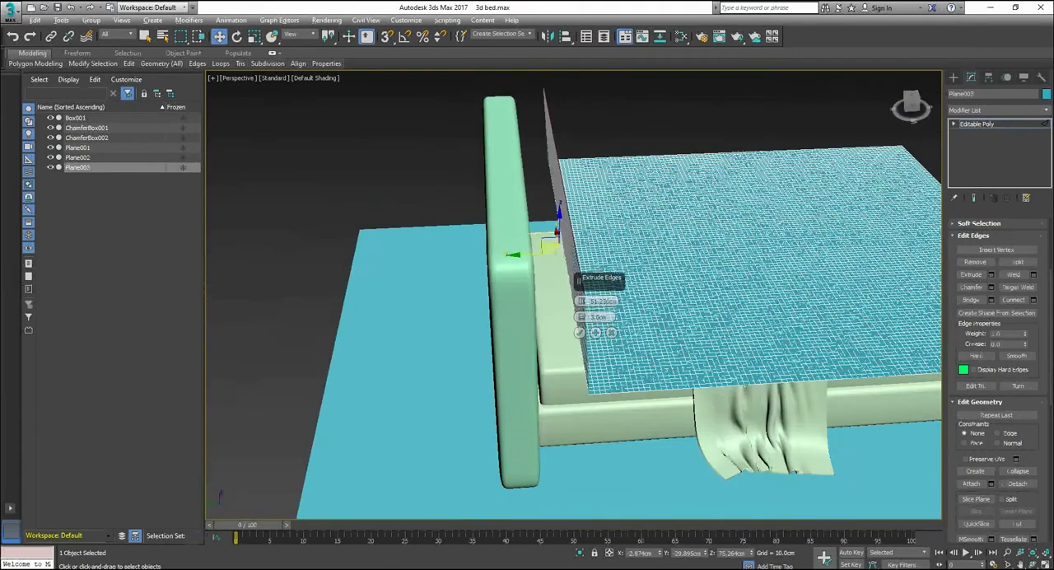
middle_click_drag(560, 295, 499, 285, "alt")
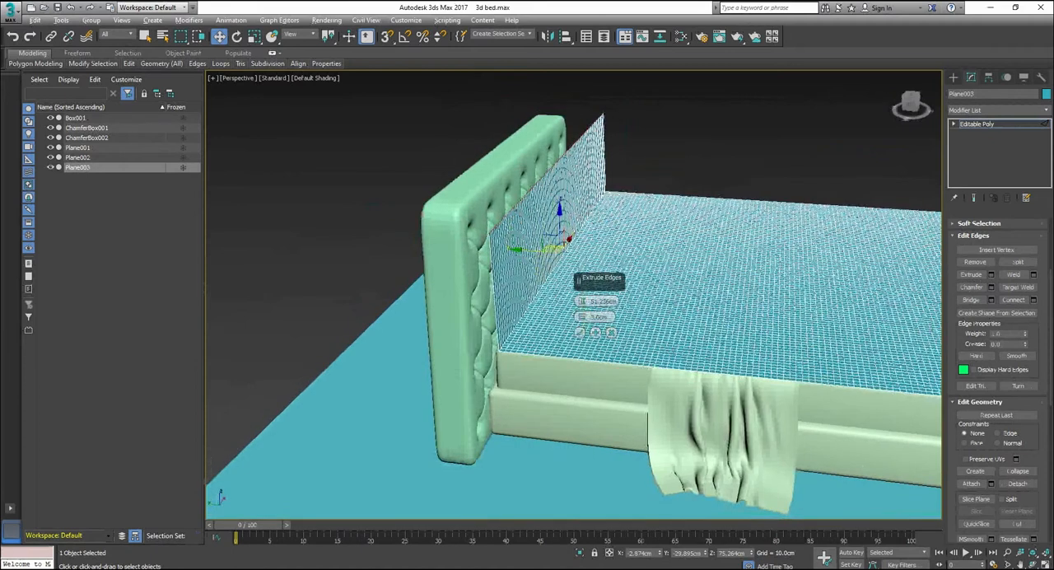
mouse_move(581, 302)
left_mouse_down()
mouse_move(581, 269)
mouse_move(581, 284)
left_mouse_up()
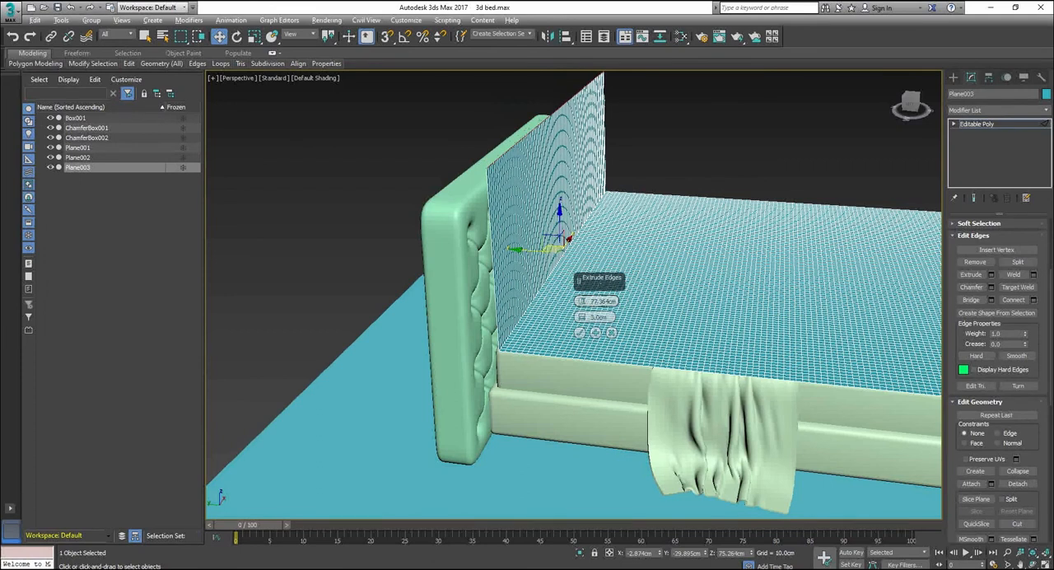
mouse_move(577, 284)
middle_mouse_down("alt")
mouse_move(518, 317)
mouse_move(568, 288)
mouse_move(563, 294)
middle_mouse_up("alt")
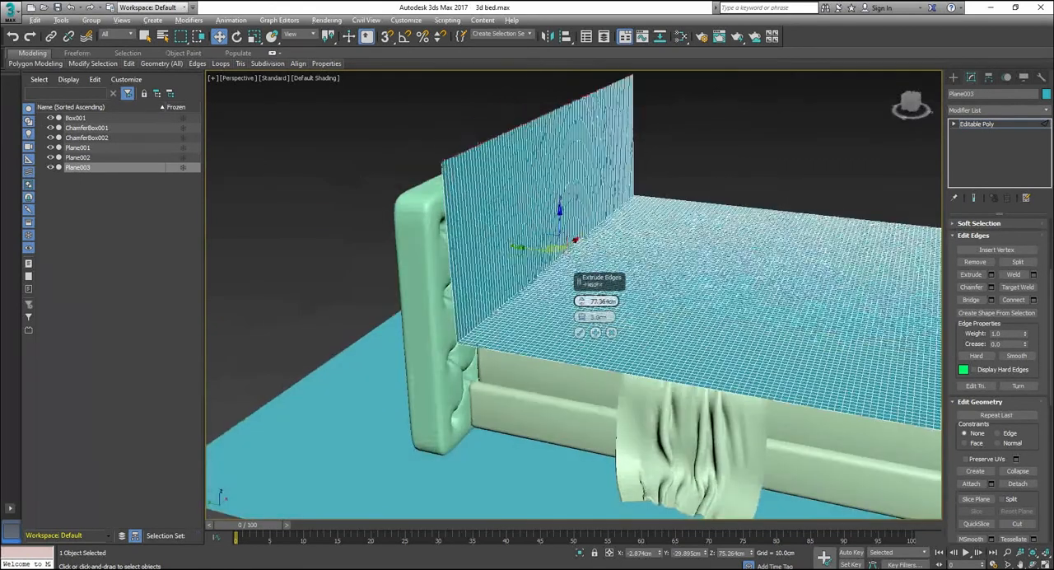
left_click_drag(581, 302, 581, 271)
left_click(580, 333)
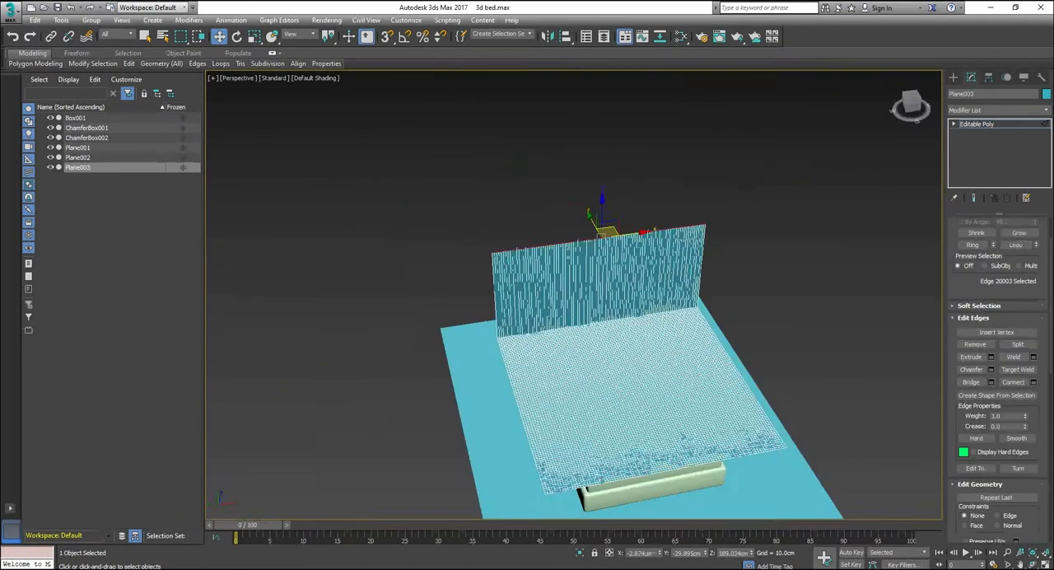
Step: Select the ring of vertical edges on the extruded flap, subdivide it with Connect into a dense grid, and leave edge-level editing
left_click_drag(613, 233, 622, 252)
middle_click_drag(568, 301, 527, 276, "alt")
scroll(627, 268, "up", 4)
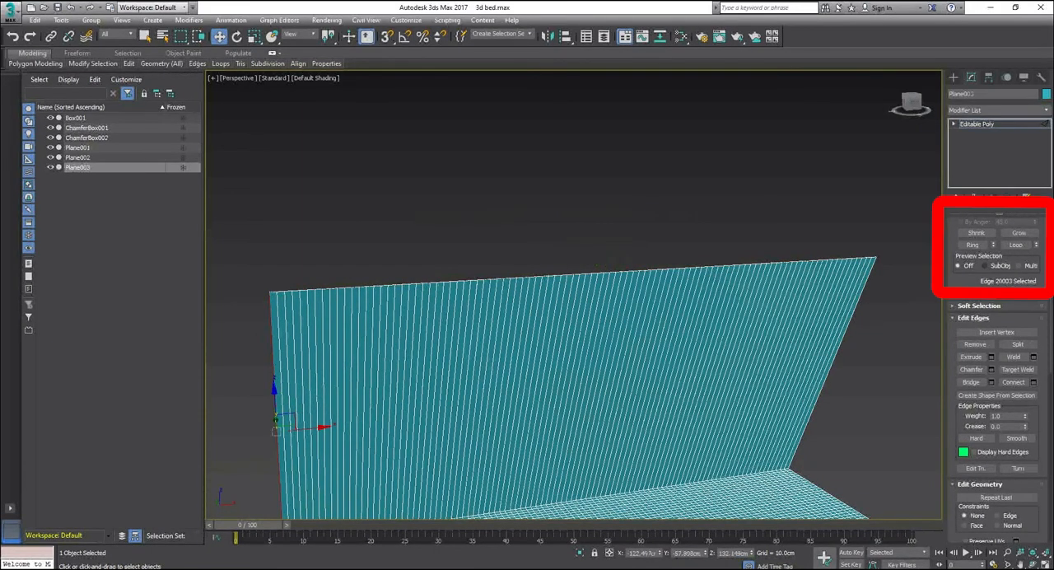
left_click(973, 245)
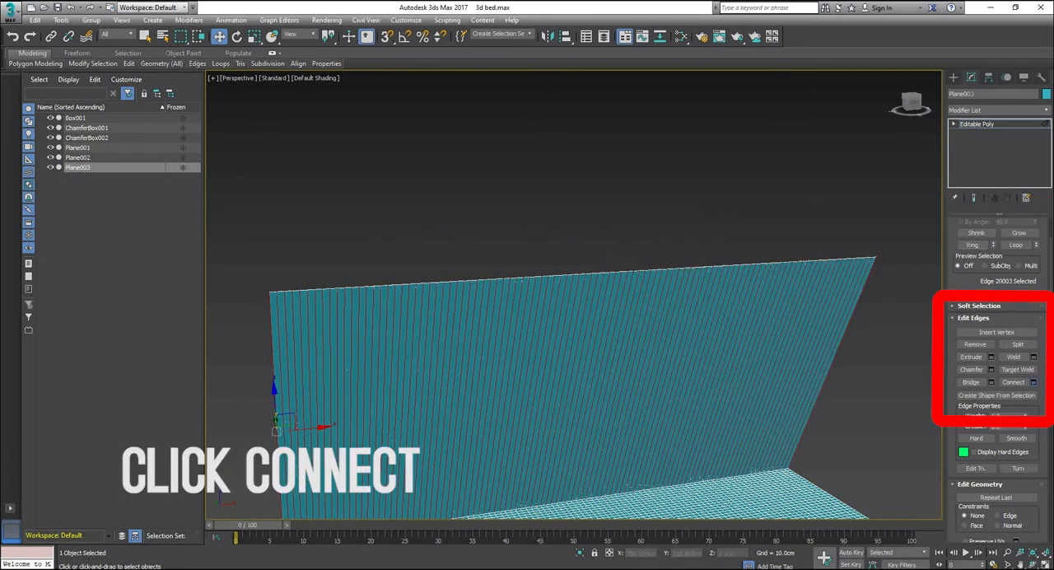
left_click(1033, 382)
left_click(580, 348)
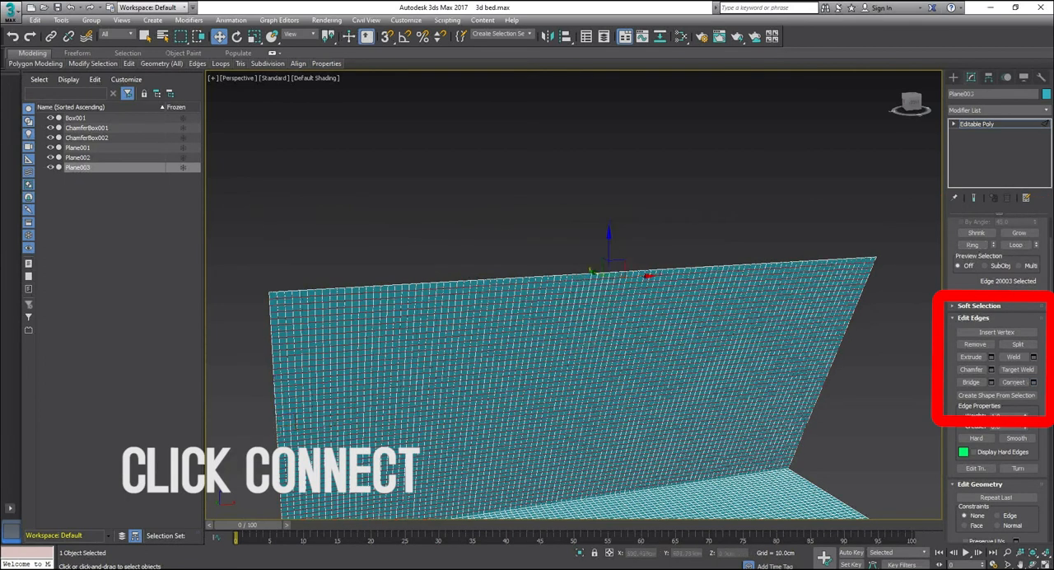
scroll(580, 348, "down", 3)
key("2")
Step: Turn the large flapped cover plane into an mCloth object and set its fabric density to 49.1
scroll(576, 348, "down", 3)
middle_click_drag(577, 348, 684, 395, "alt")
left_click(230, 19)
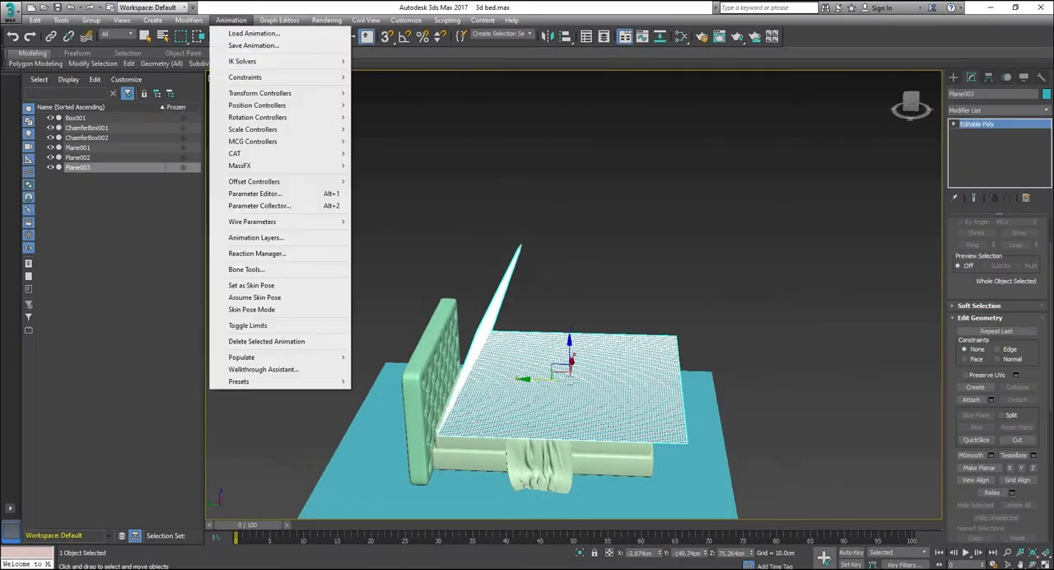
mouse_move(263, 166)
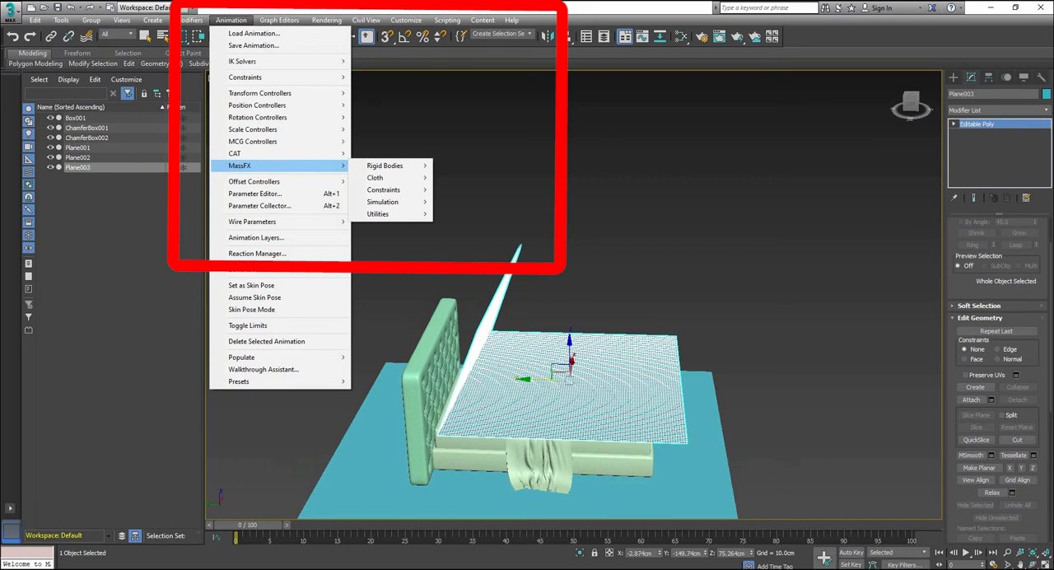
mouse_move(375, 177)
left_click(475, 178)
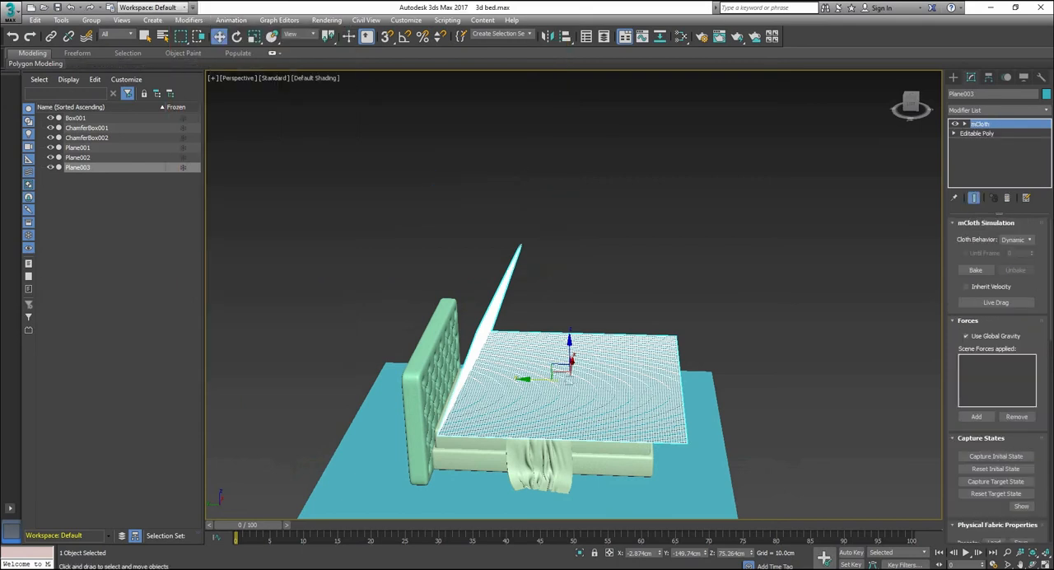
scroll(997, 378, "down", 4)
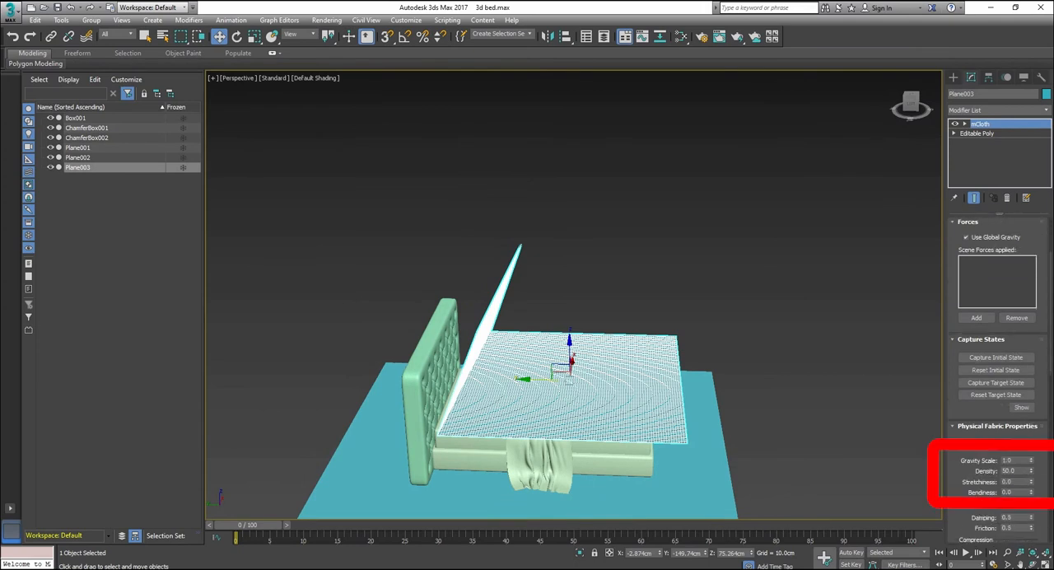
left_click(1031, 473)
Step: Play the MassFX simulation so the cover drapes over the bed, and convert the result to an Editable Poly
left_click(231, 19)
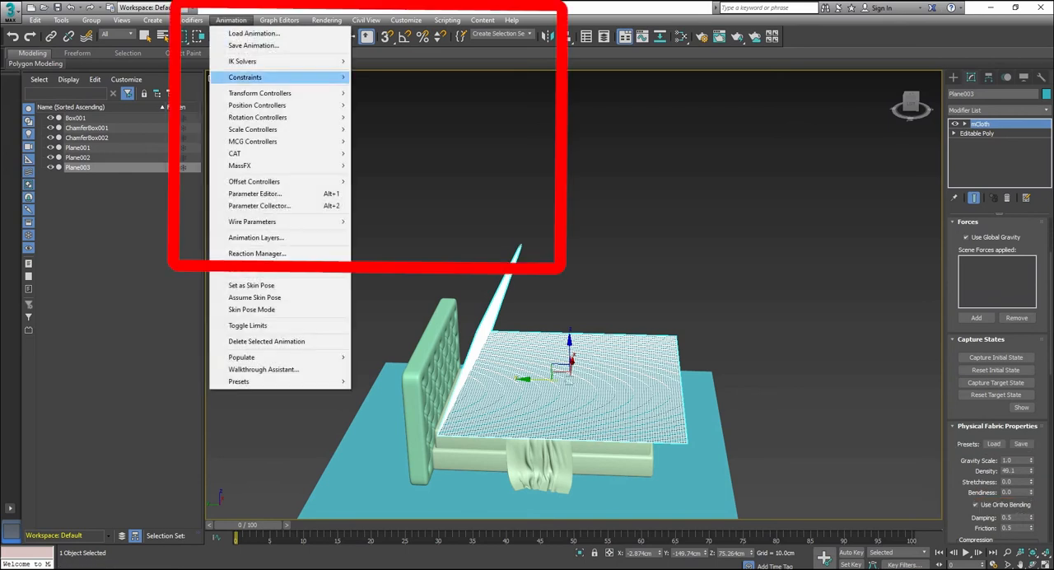
mouse_move(247, 166)
mouse_move(382, 202)
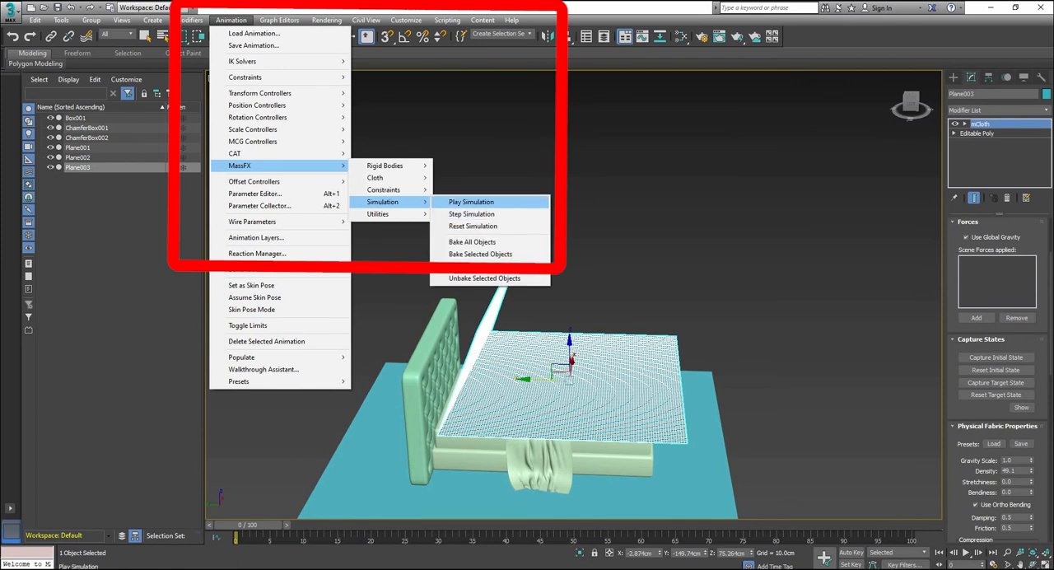
left_click(471, 202)
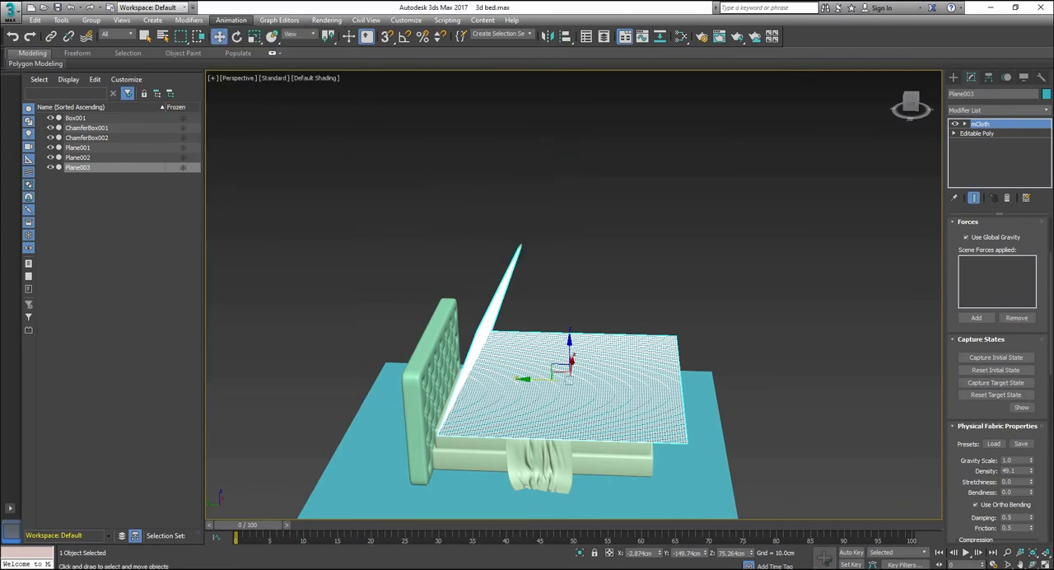
right_click(579, 427)
mouse_move(613, 545)
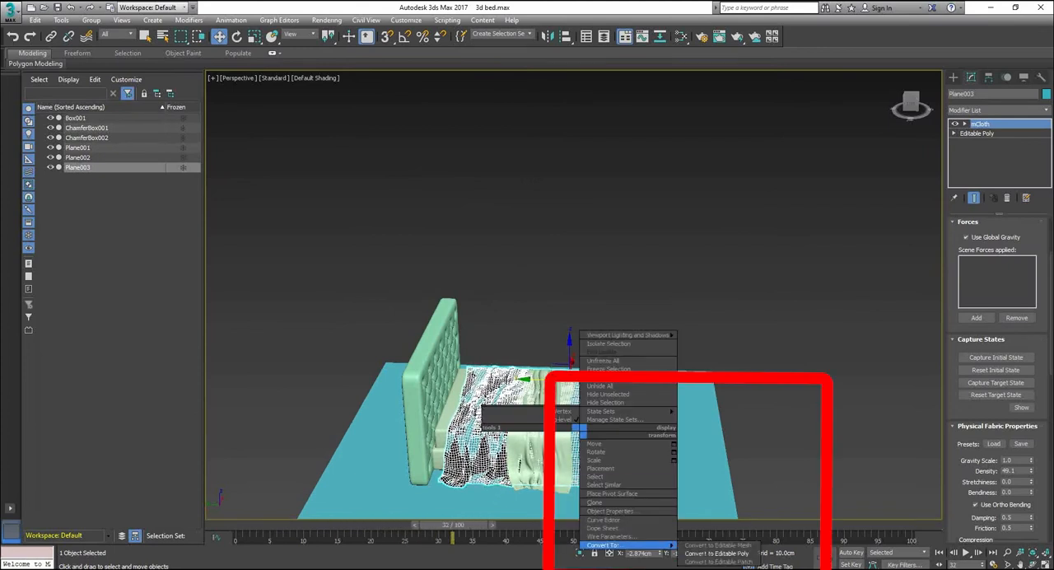
left_click(717, 552)
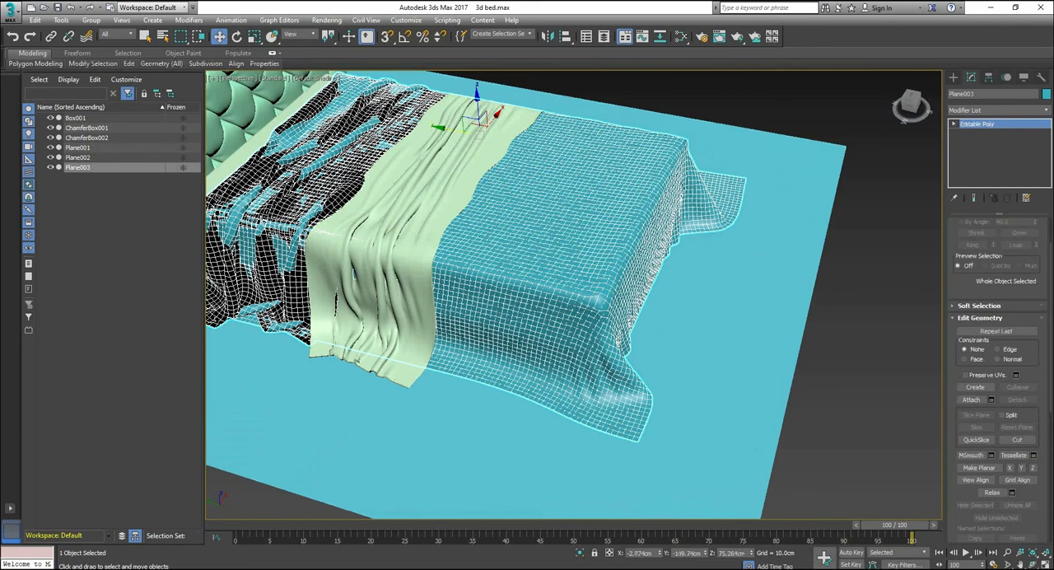
Step: Switch the draped cover to vertex-level editing and enable Soft Selection with a 20 cm falloff
left_click(954, 124)
left_click(1042, 133)
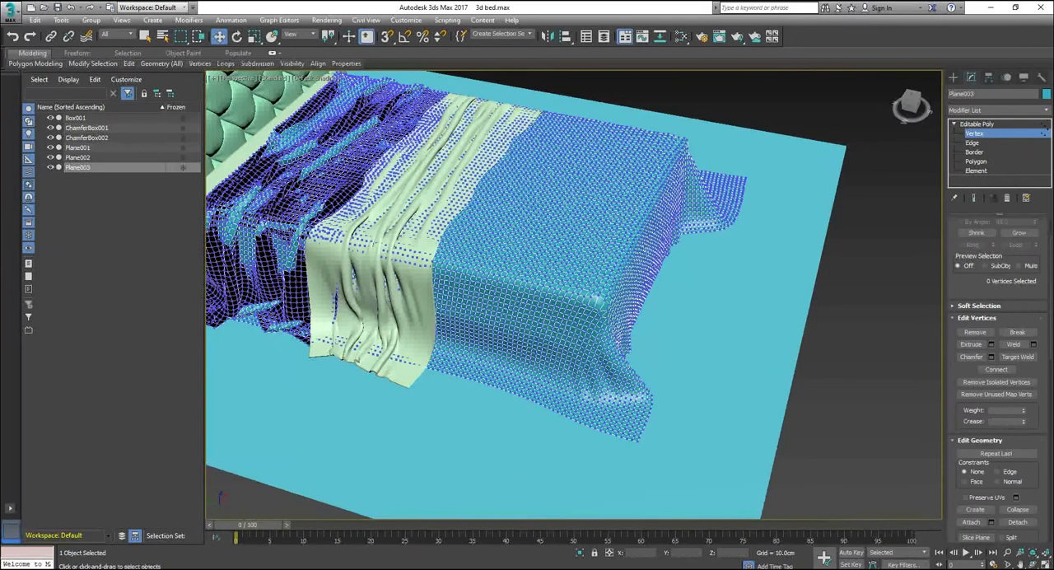
scroll(997, 382, "down", 2)
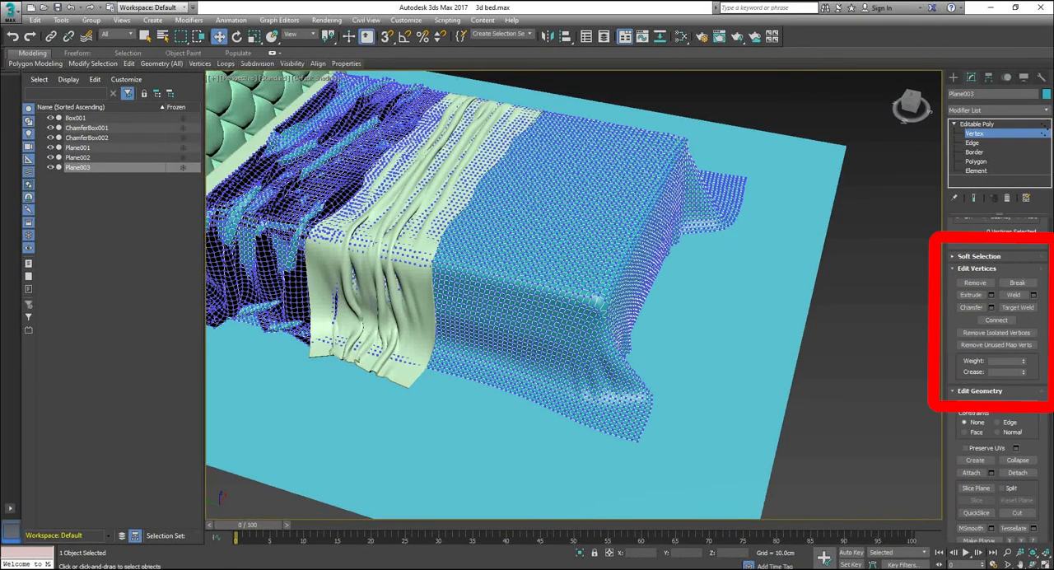
left_click(978, 256)
left_click(961, 270)
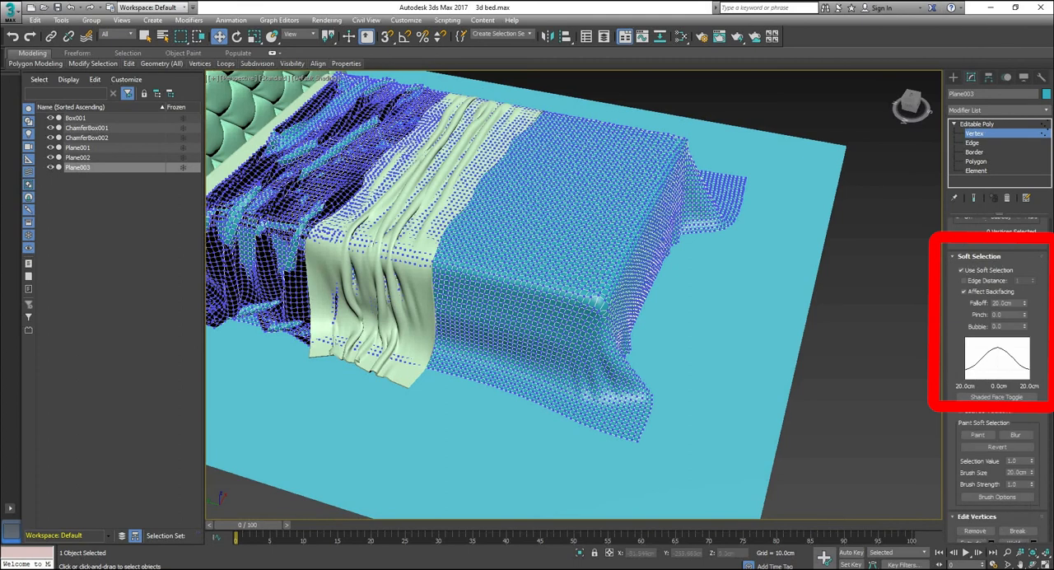
Step: Reshape the cover's hem and flared corners at the foot of the bed by moving soft-selected vertices
left_click(626, 389)
left_click_drag(628, 388, 606, 349)
left_click_drag(571, 409, 570, 408)
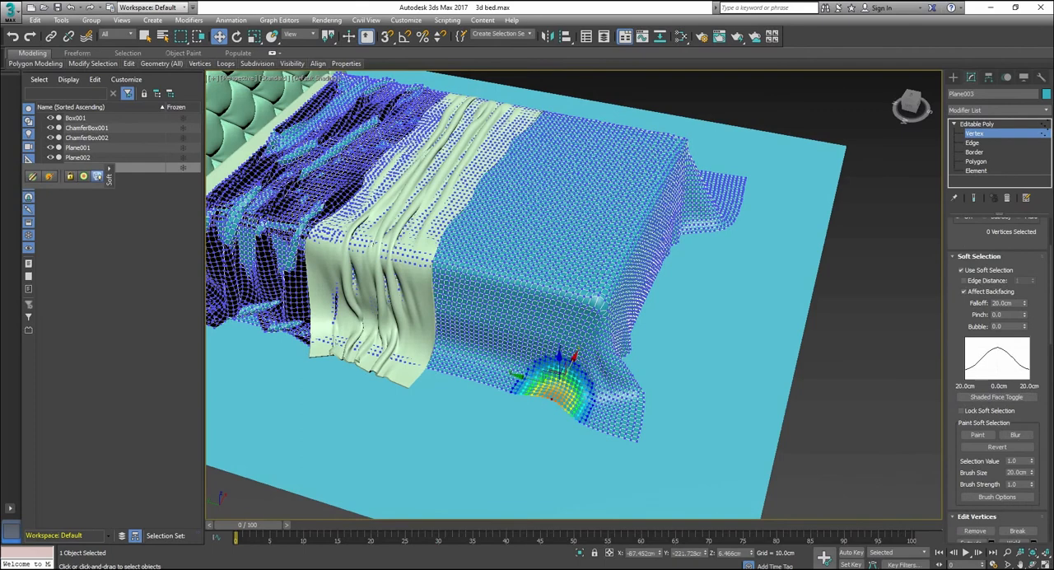
middle_click_drag(570, 407, 411, 404, "alt")
left_click(494, 427)
left_click_drag(527, 419, 517, 427)
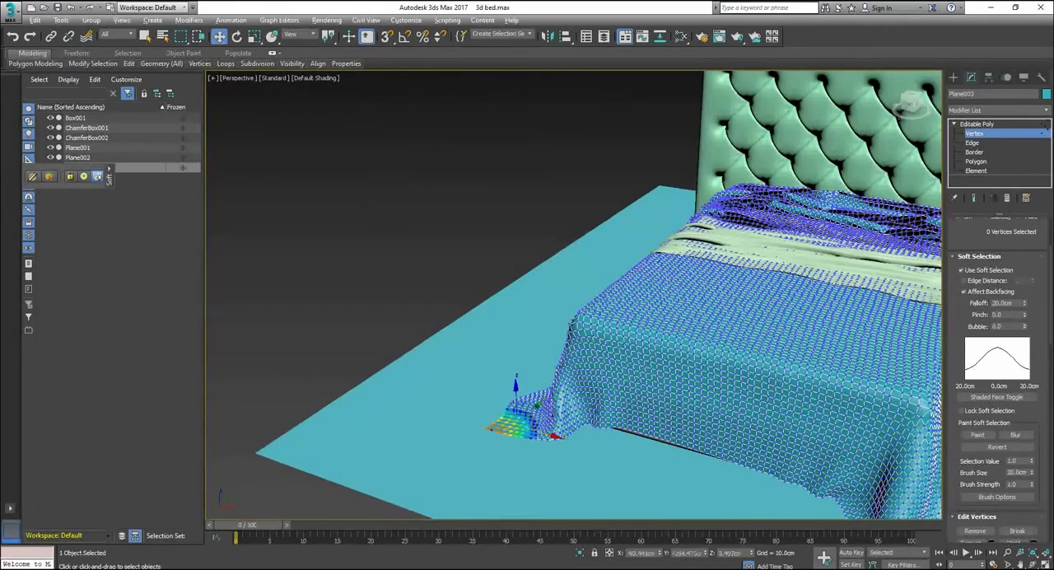
middle_click_drag(517, 427, 659, 461, "alt")
left_click(851, 318)
left_click_drag(829, 295, 897, 295)
Step: Leave the cover and adjust the position of the light green throw blanket on top of it
scroll(774, 330, "down", 3)
middle_click_drag(881, 306, 576, 330, "alt")
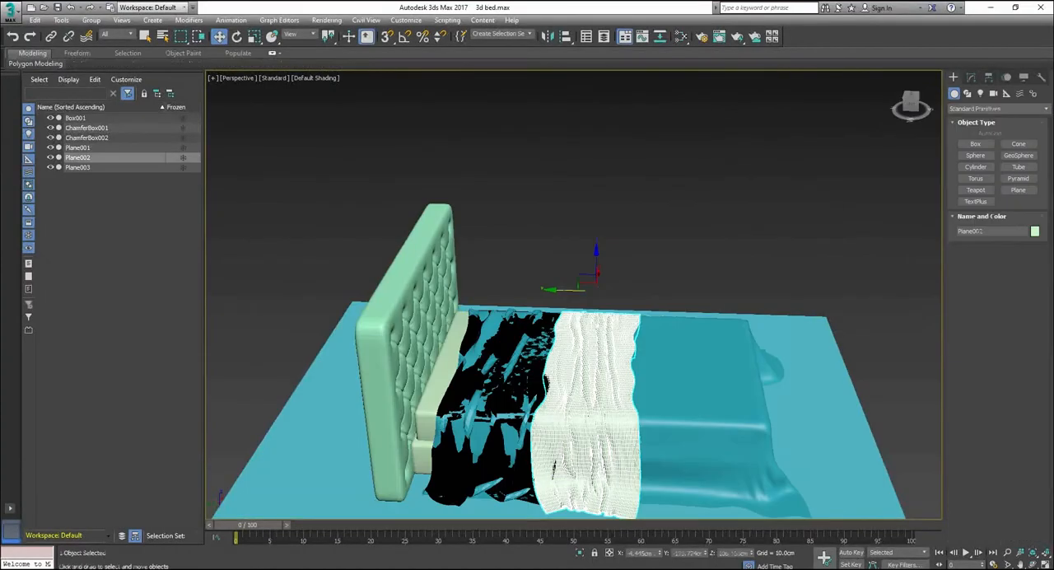
left_click_drag(596, 254, 596, 255)
middle_click_drag(576, 288, 625, 305, "alt")
left_click_drag(594, 279, 624, 286)
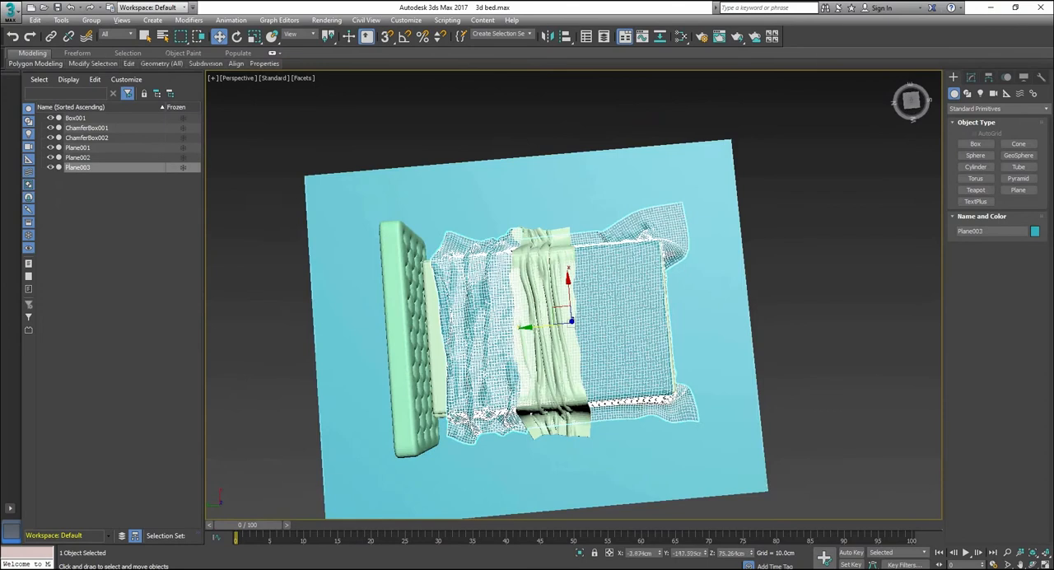
middle_click_drag(576, 329, 613, 264, "alt")
scroll(573, 329, "up", 4)
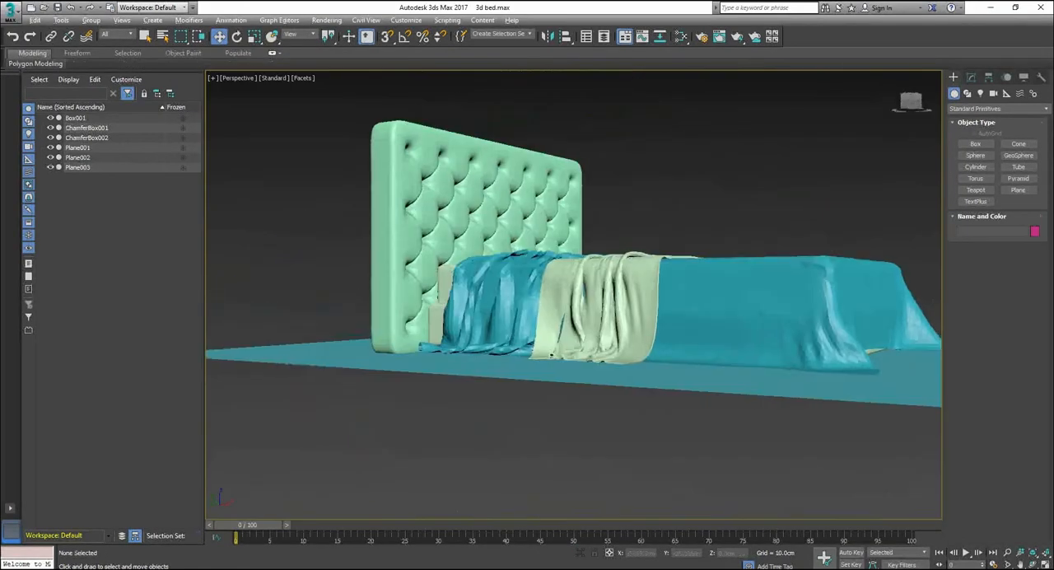
Step: Create a chamfer box about 219 cm wide, 25 cm long and 132 cm high around the headboard, and select it for modification
middle_click_drag(708, 280, 795, 305, "alt")
left_click(797, 365)
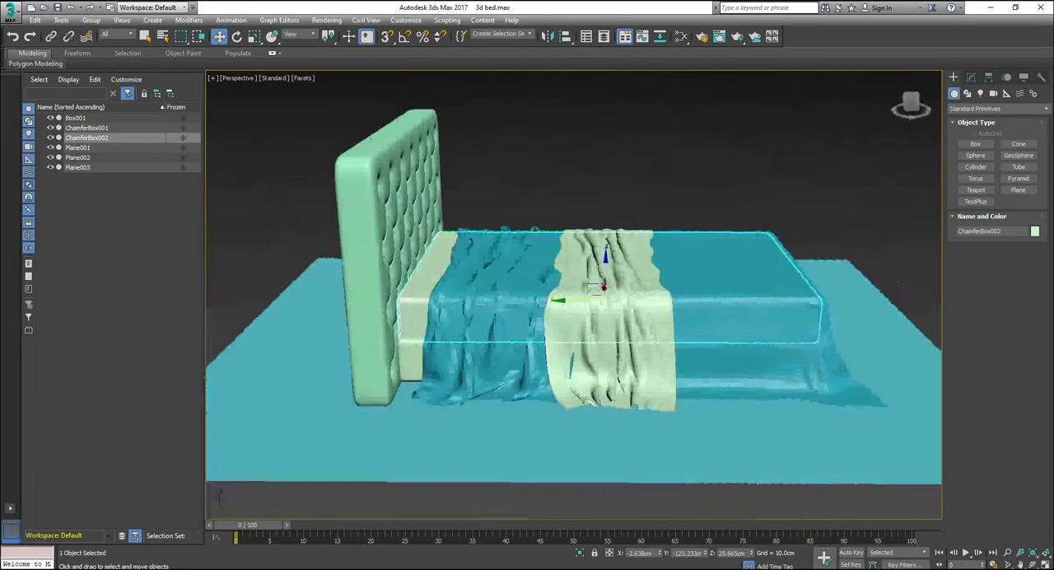
left_click_drag(362, 363, 613, 272)
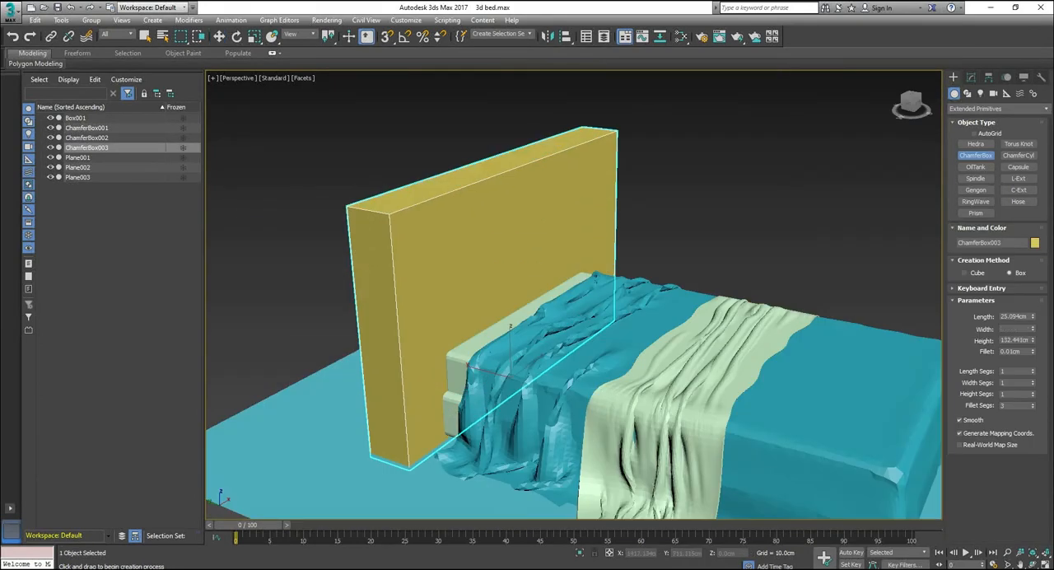
left_click(610, 132)
left_click_drag(605, 134, 609, 136)
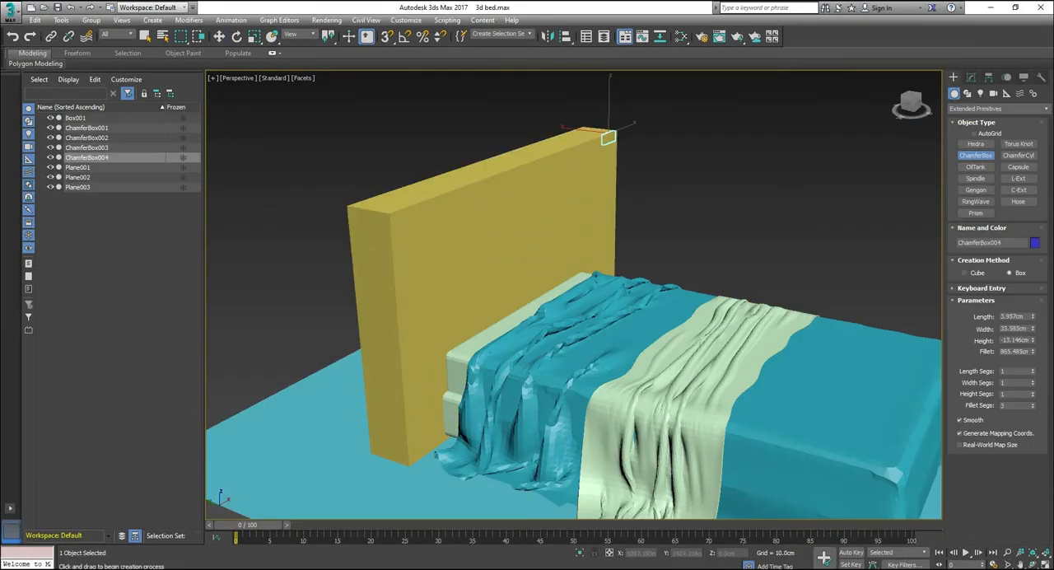
key("w")
left_click(511, 239)
left_click(971, 77)
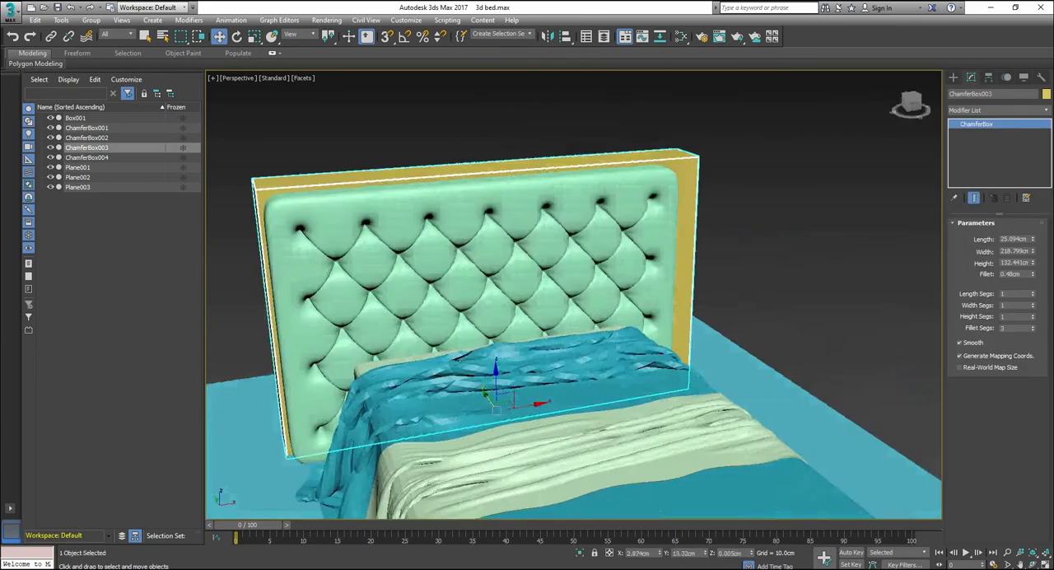
Step: Set the box's fillet to 0.48 cm, and scale and move it into a slightly taller backing panel behind the tufted headboard
middle_click_drag(708, 297, 918, 300, "alt")
key("r")
left_click_drag(543, 355, 542, 352)
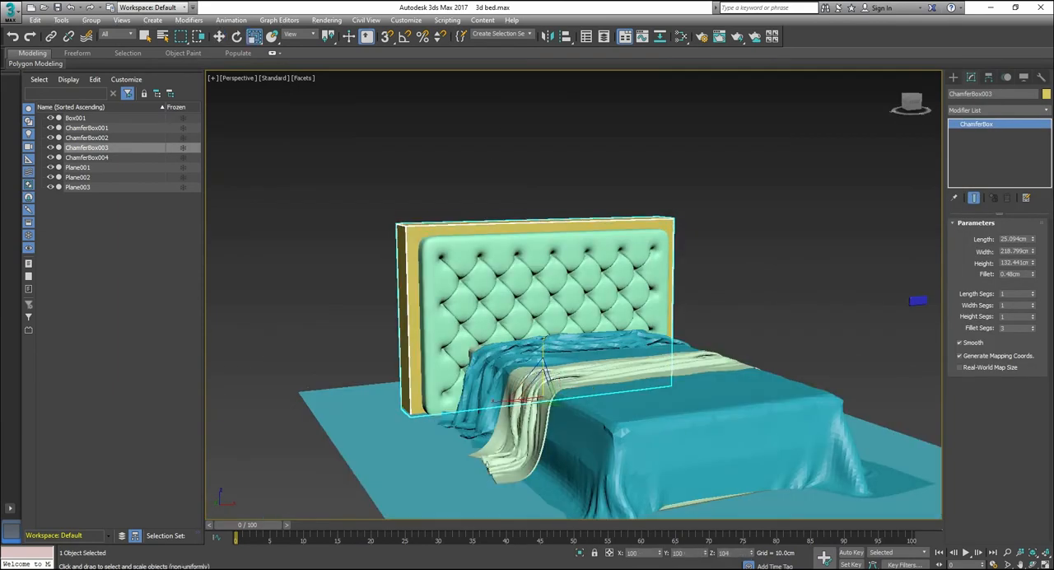
middle_click_drag(568, 329, 708, 362, "alt")
left_click_drag(527, 382, 539, 387)
key("w")
middle_click_drag(659, 362, 535, 354, "alt")
key("r")
left_click_drag(540, 350, 540, 344)
middle_click_drag(593, 346, 646, 321, "alt")
left_click(642, 120)
middle_click_drag(643, 119, 620, 91, "alt")
Step: Examine the headboard, backing panel and draped covers from several angles and distances
scroll(617, 127, "down", 3)
scroll(616, 126, "up", 3)
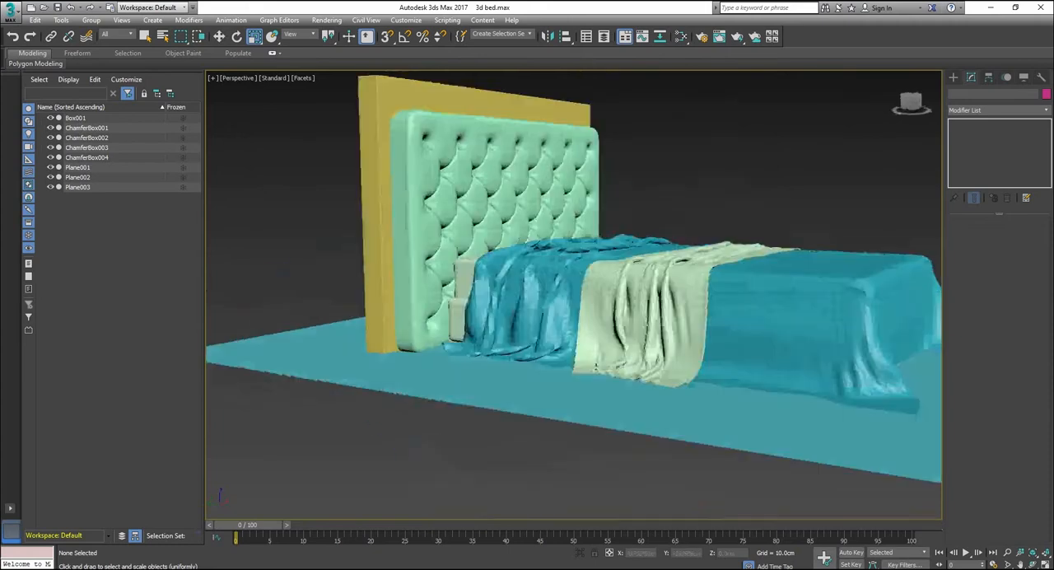
middle_click_drag(337, 317, 357, 360, "alt")
scroll(346, 329, "down", 3)
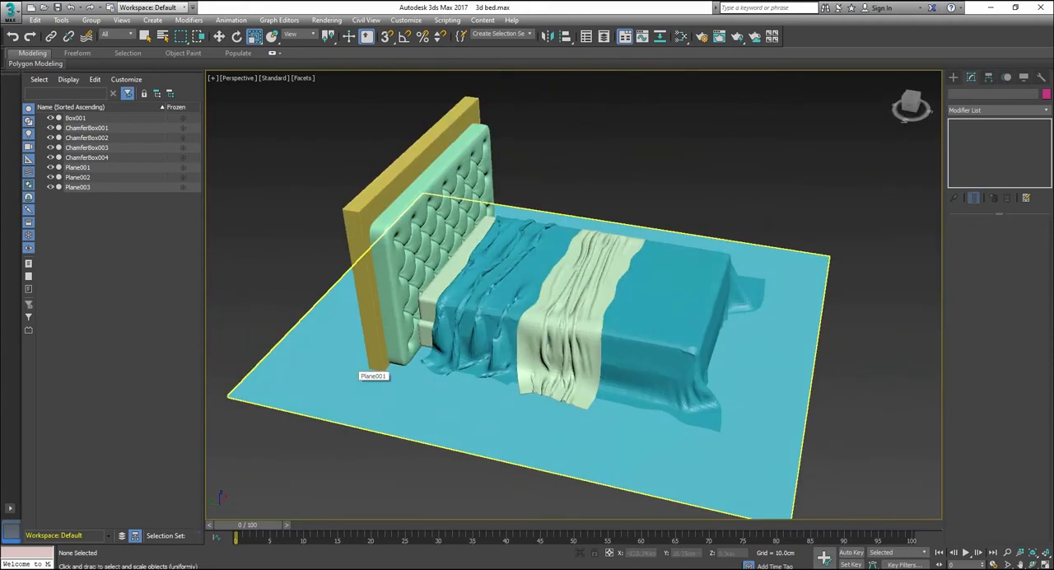
scroll(576, 329, "up", 4)
middle_click_drag(577, 329, 675, 255, "alt")
left_click(511, 321)
scroll(510, 322, "down", 4)
left_click(741, 190)
scroll(585, 363, "up", 4)
middle_click_drag(625, 296, 638, 350, "alt")
scroll(584, 362, "down", 4)
scroll(622, 354, "up", 2)
scroll(621, 354, "down", 2)
Step: Save the bed scene and get ready to create new geometry
key("ctrl+s")
left_click(953, 77)
key("ctrl+s")
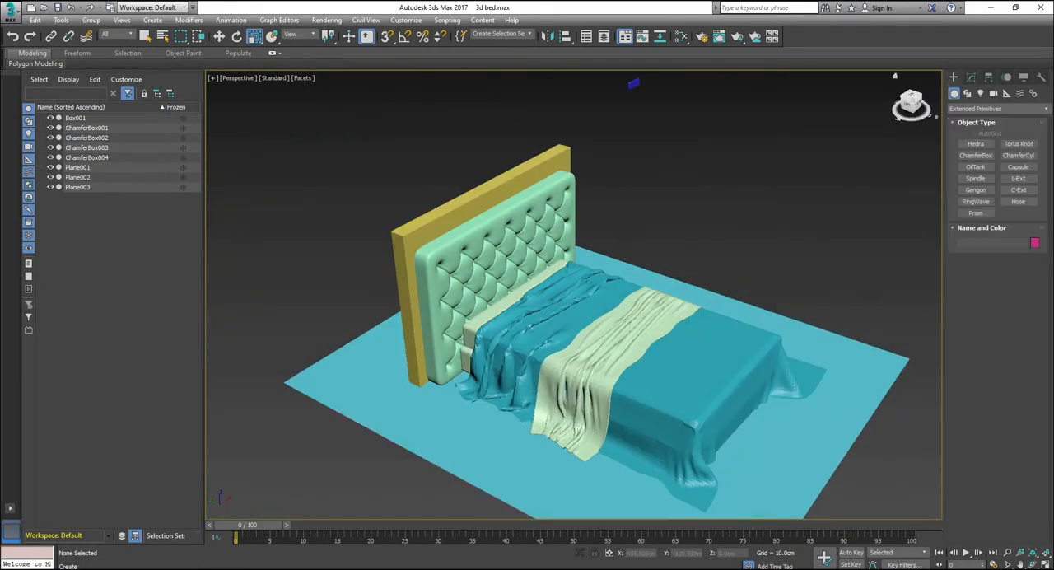
key("w")
left_click_drag(790, 436, 832, 453)
key("ctrl+z")
Step: Create a flat box about 115 by 121 cm and 3.6 cm high on the floor near the bed's foot corner
left_click(974, 143)
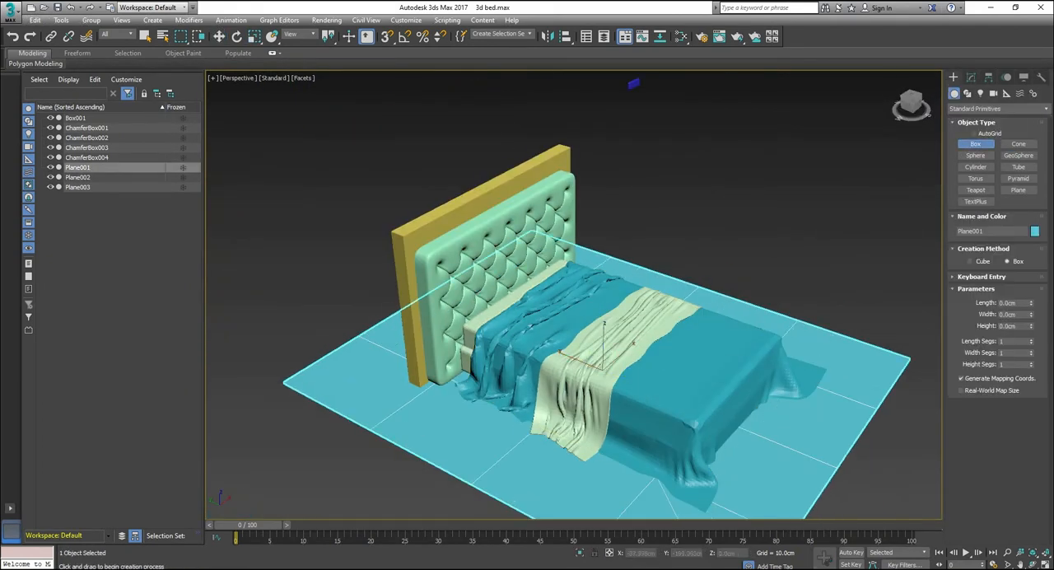
left_click_drag(614, 494, 813, 468)
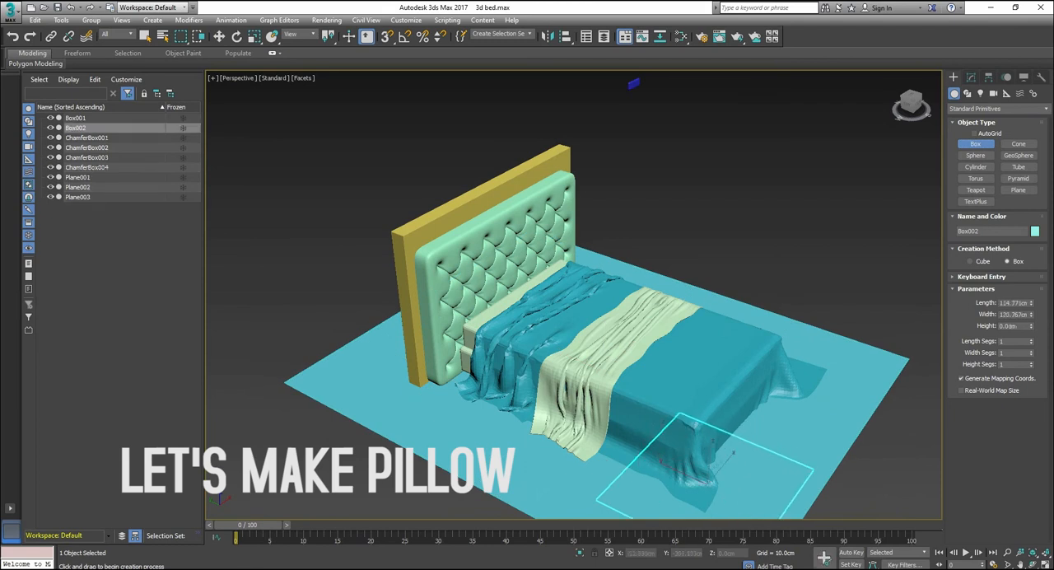
left_click(813, 463)
scroll(811, 461, "down", 3)
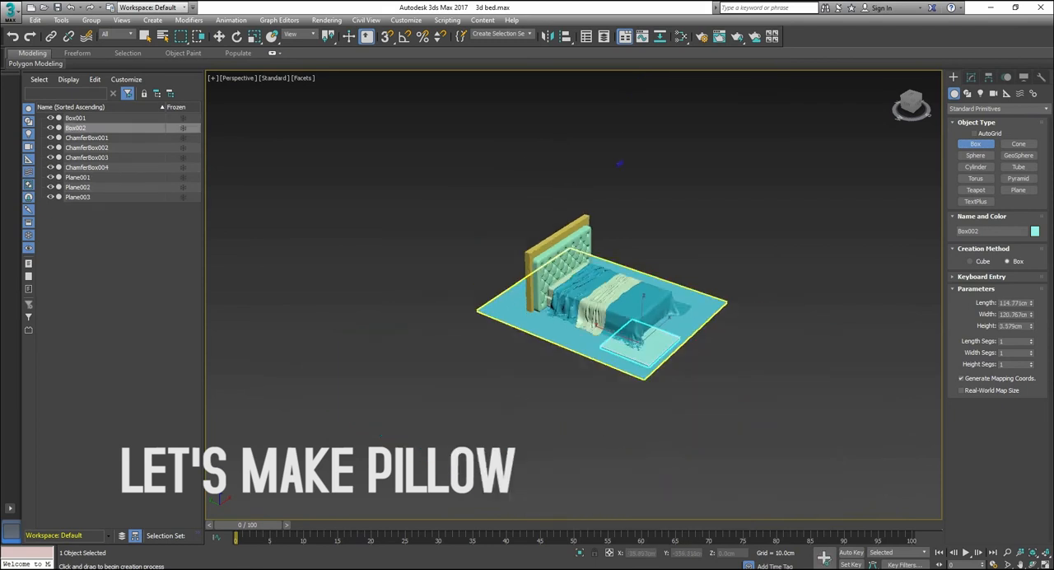
scroll(778, 444, "up", 4)
Step: Set the new box's length to 50 cm, width to 80 cm and height to 1 cm
left_click(971, 76)
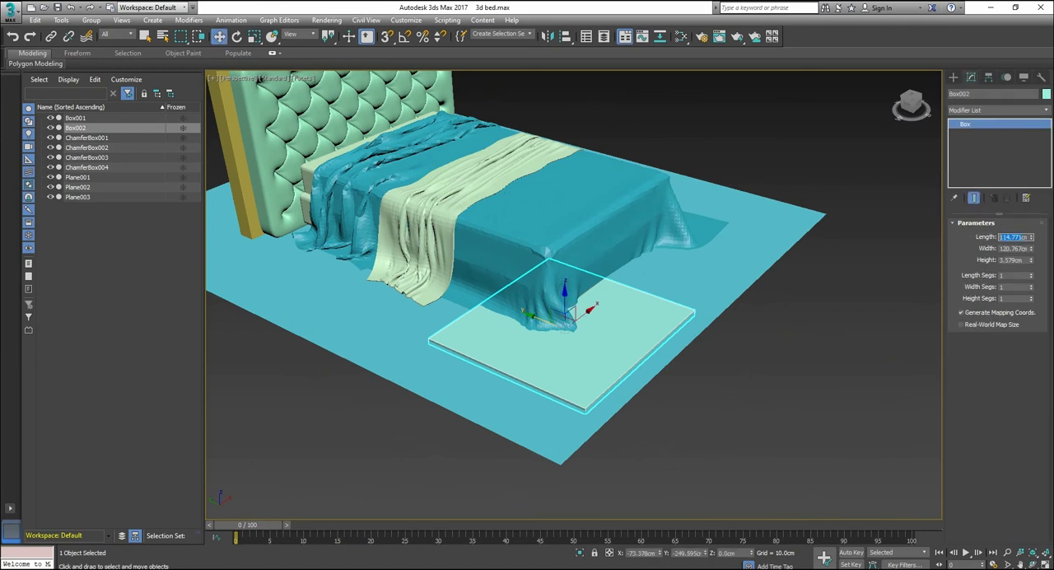
key("Return")
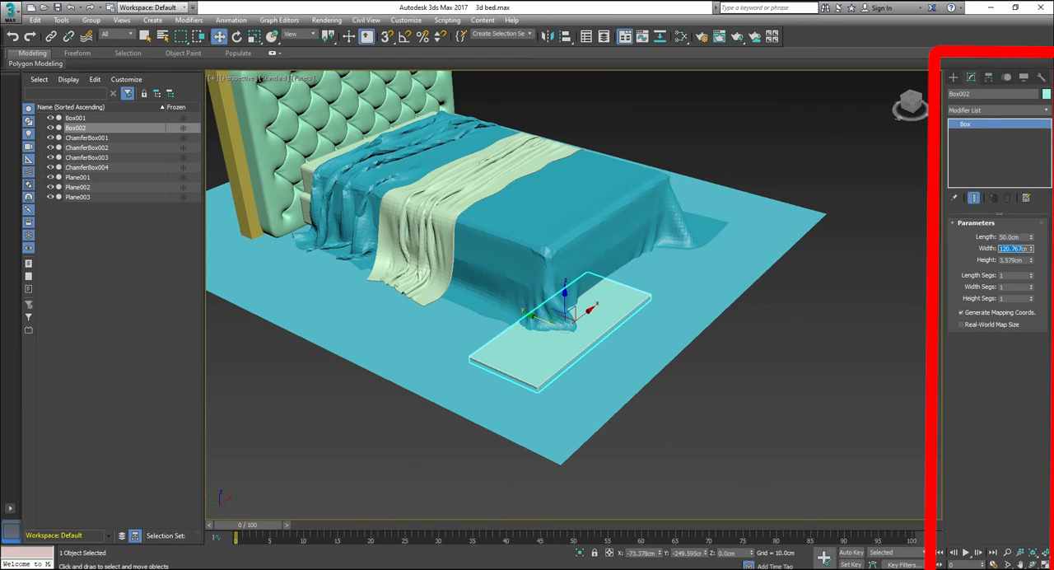
key("Return")
scroll(726, 263, "up", 5)
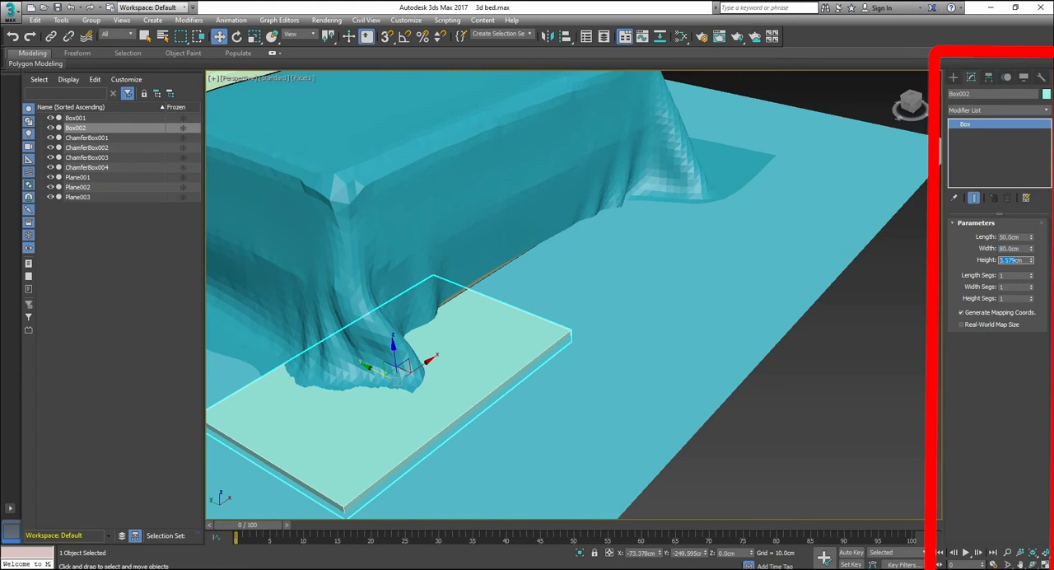
key("Return")
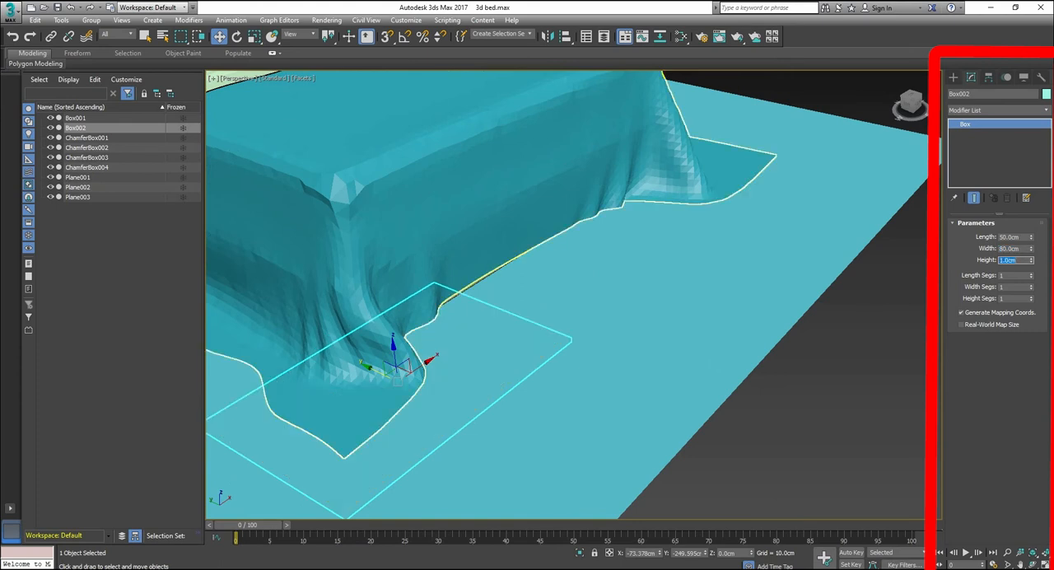
Step: Raise the pillow box about 10 cm above the floor and give it 33 length segments and 47 width segments
left_click_drag(393, 345, 390, 313)
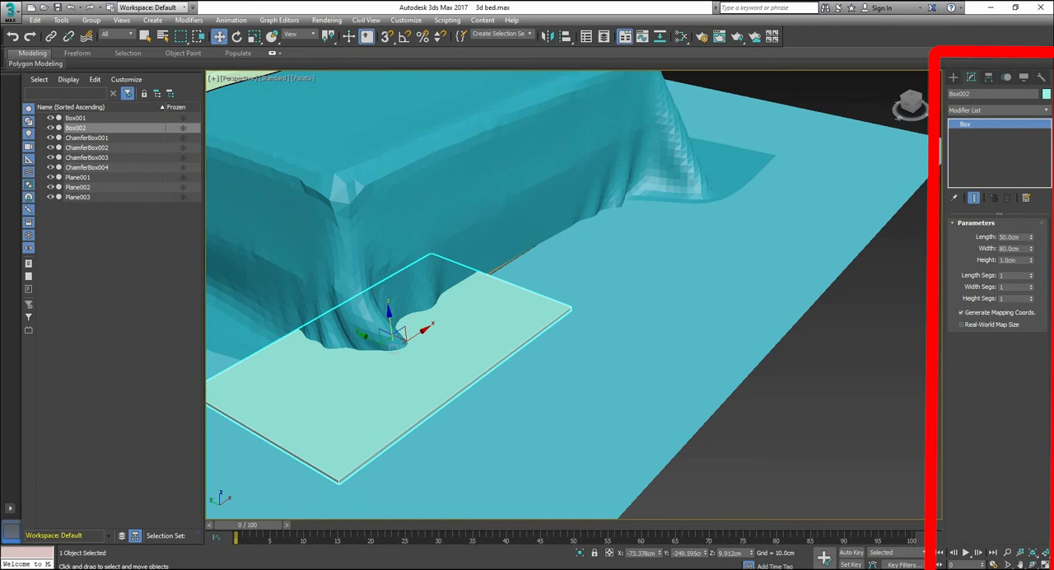
mouse_move(1030, 274)
left_mouse_down()
mouse_move(1030, 259)
mouse_move(1031, 285)
mouse_move(1031, 274)
left_mouse_up()
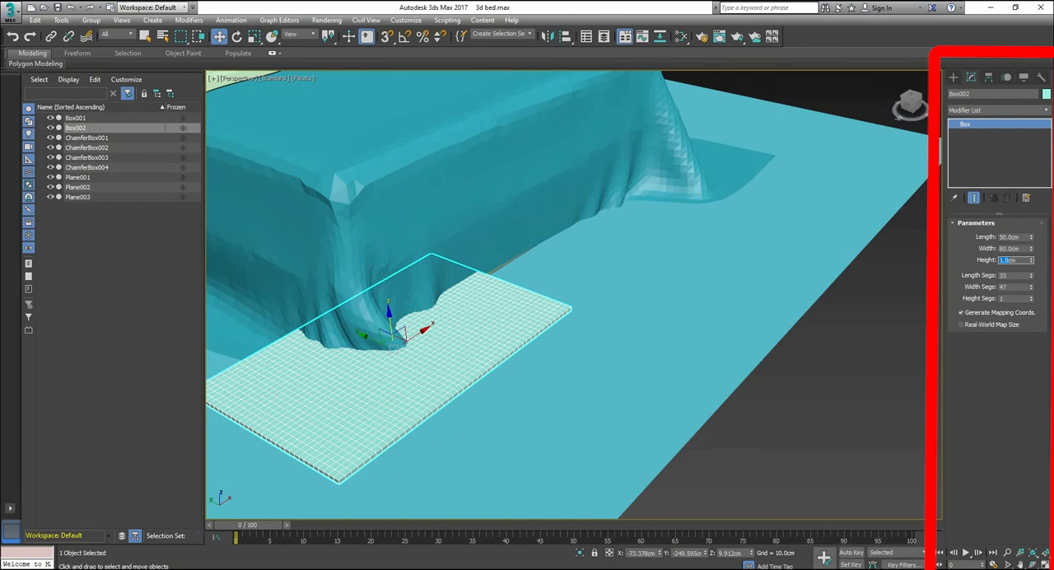
left_click(758, 412)
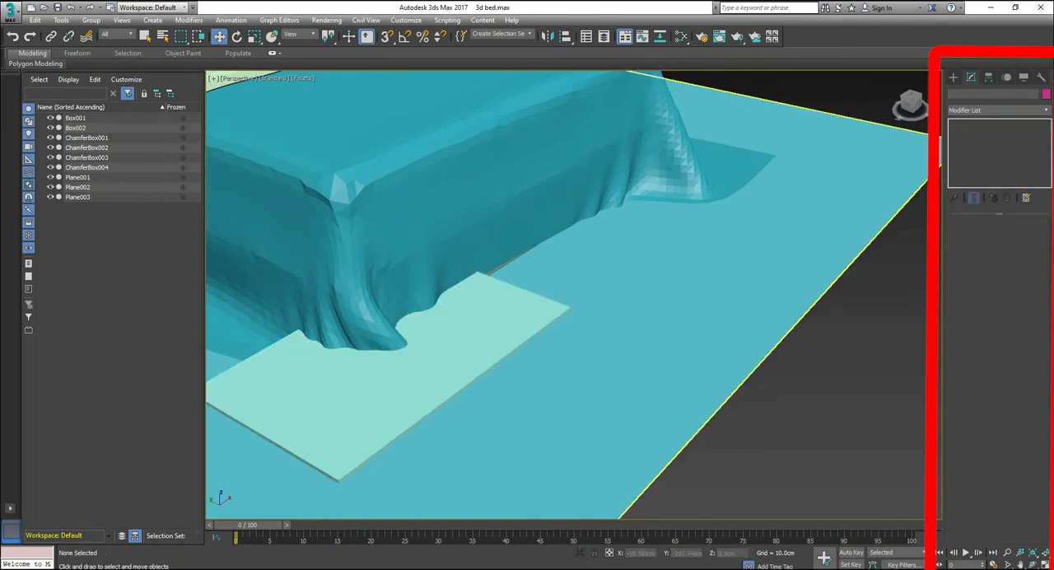
Step: Select the segmented pillow box near the bed's foot and save the scene
left_click(478, 354)
left_click(999, 111)
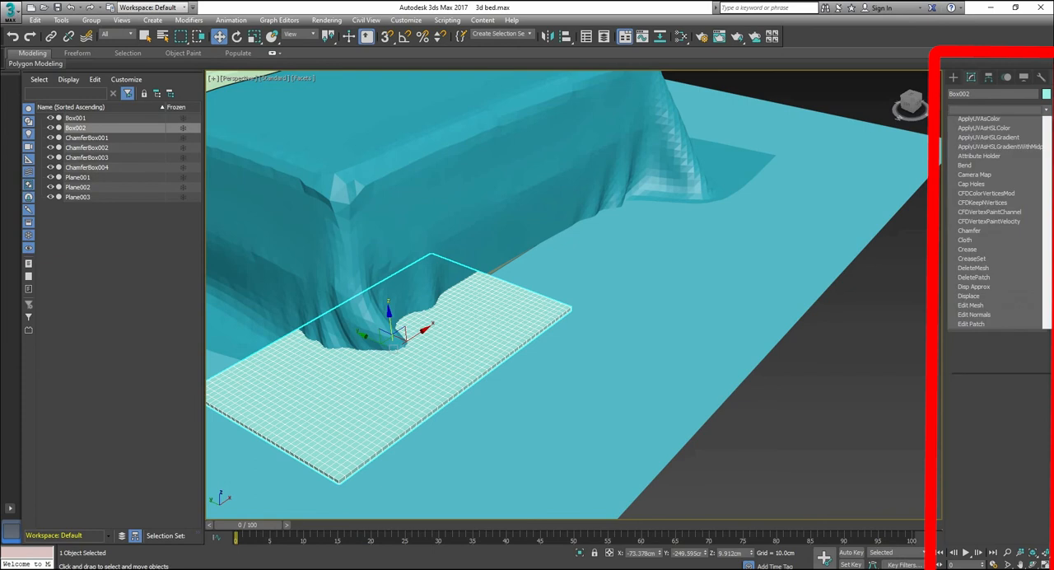
left_click(967, 420)
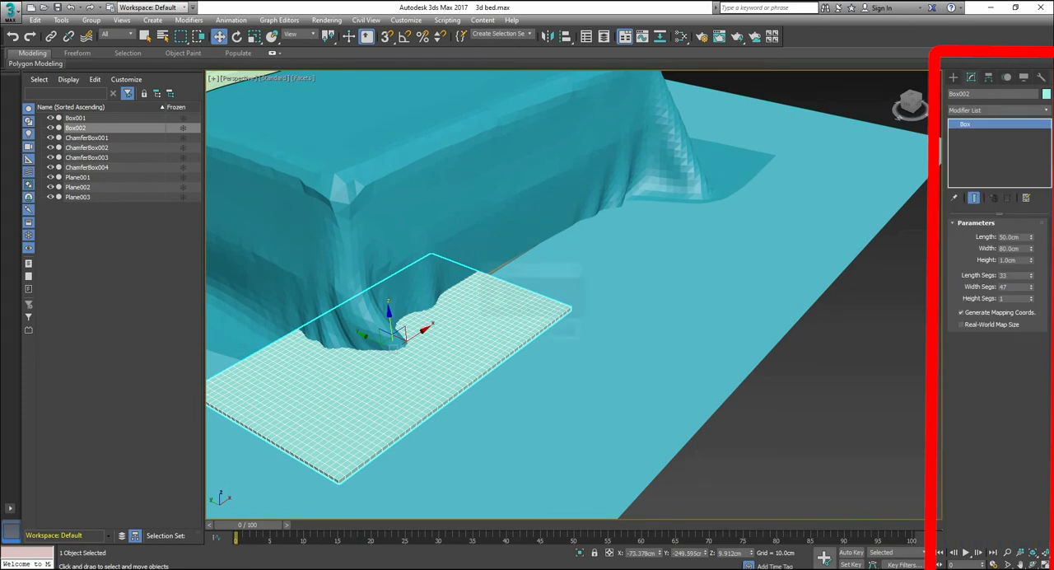
key("c")
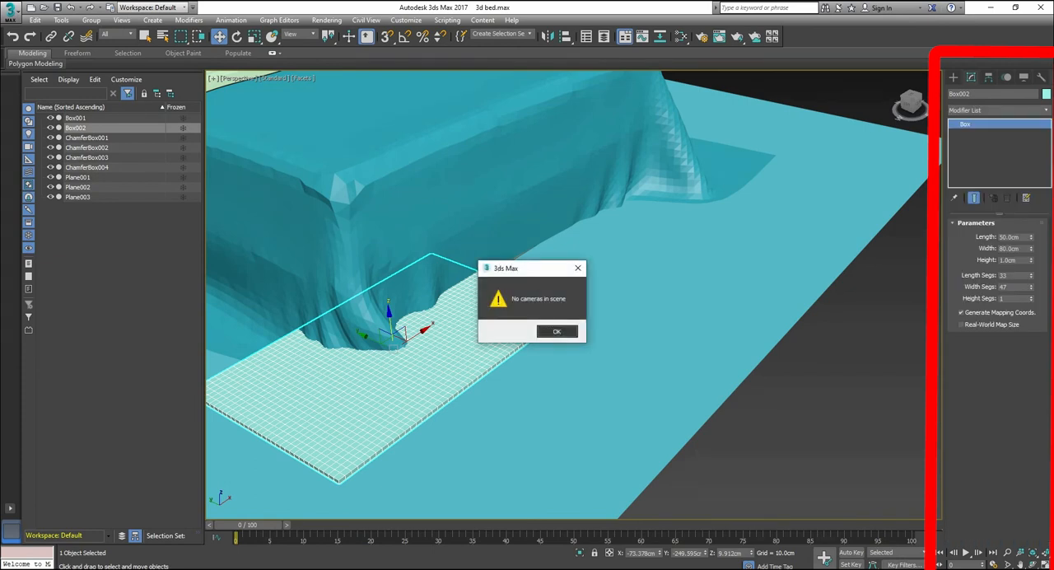
left_click(556, 331)
key("ctrl+s")
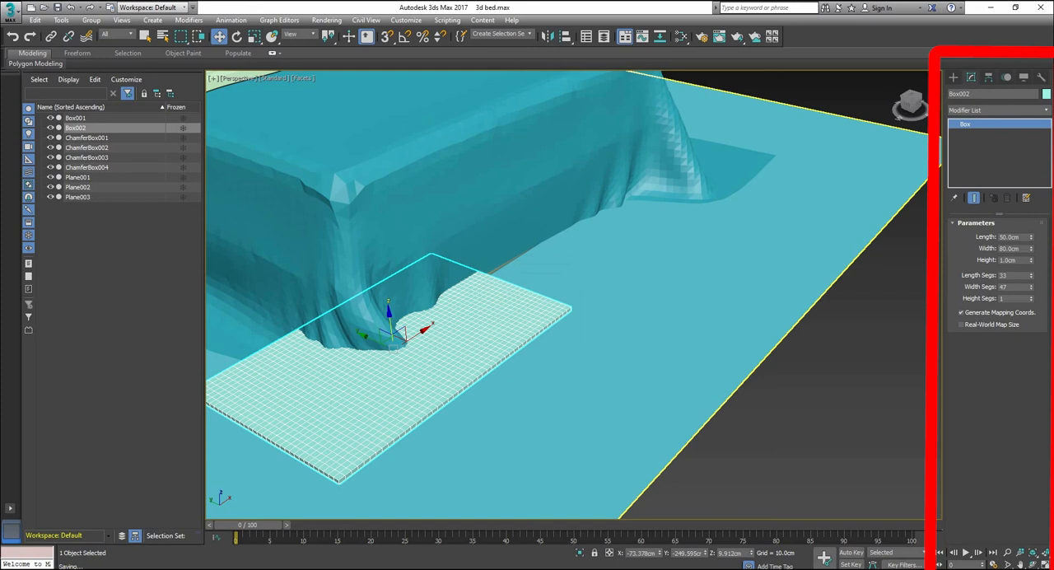
left_click(999, 110)
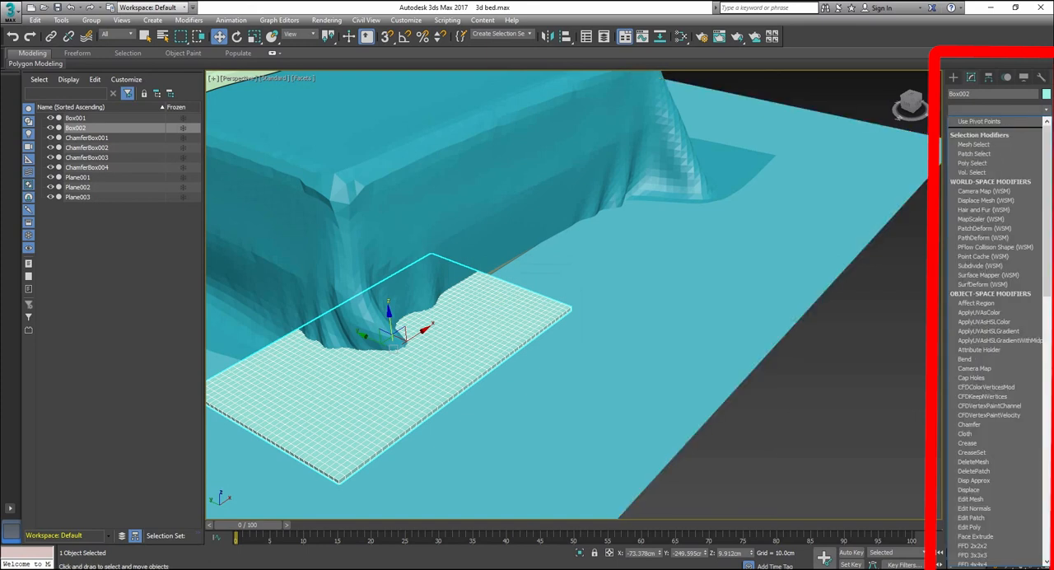
key("Escape")
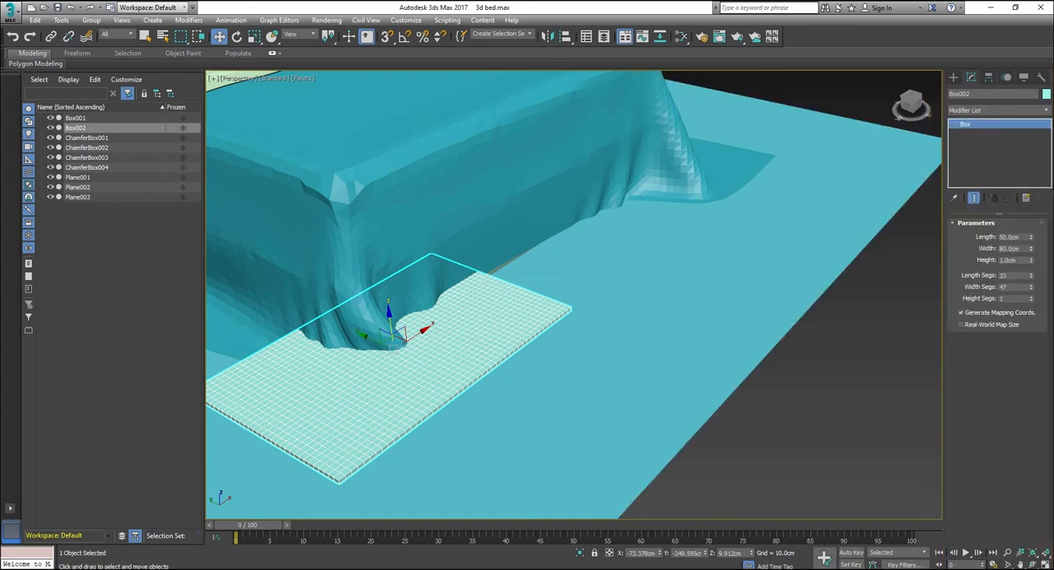
key("c")
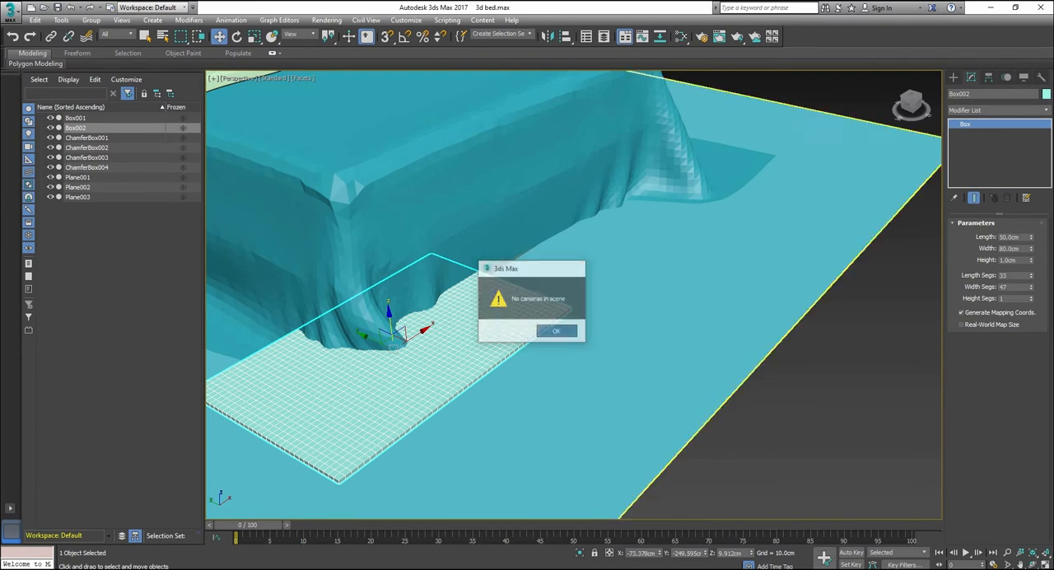
key("Return")
Step: Move the pillow box about 48 cm along Y, clear of the draped cover at the bed's foot
left_click_drag(393, 341, 550, 412)
left_click(790, 422)
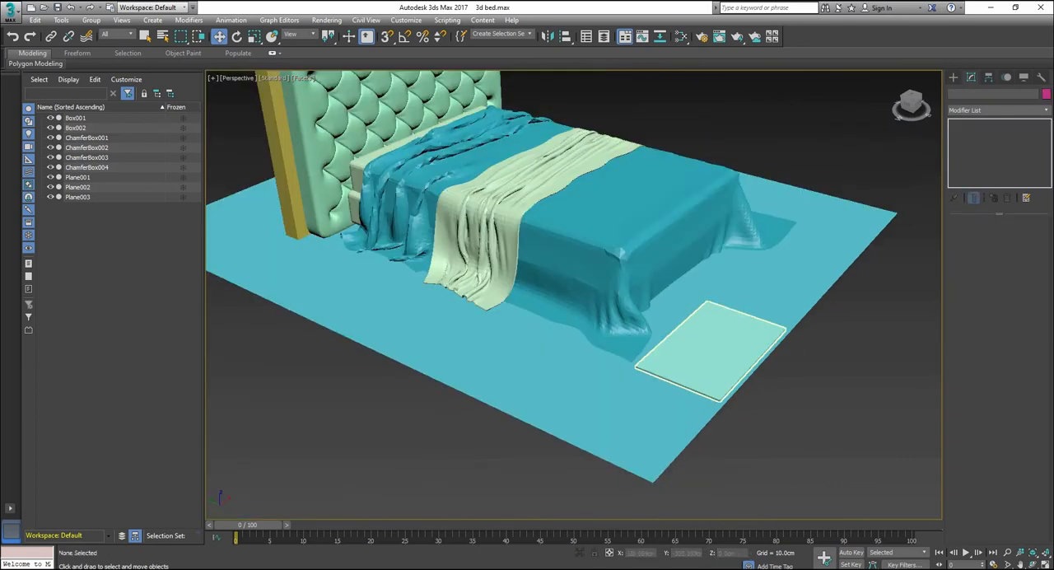
scroll(846, 326, "up", 4)
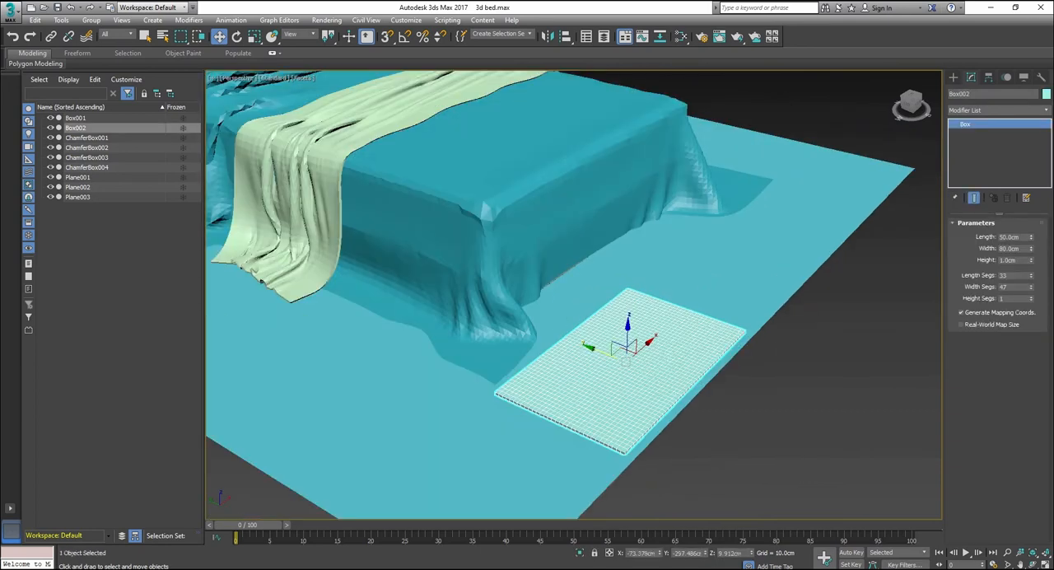
Step: Convert the pillow box to an editable poly
left_click(954, 78)
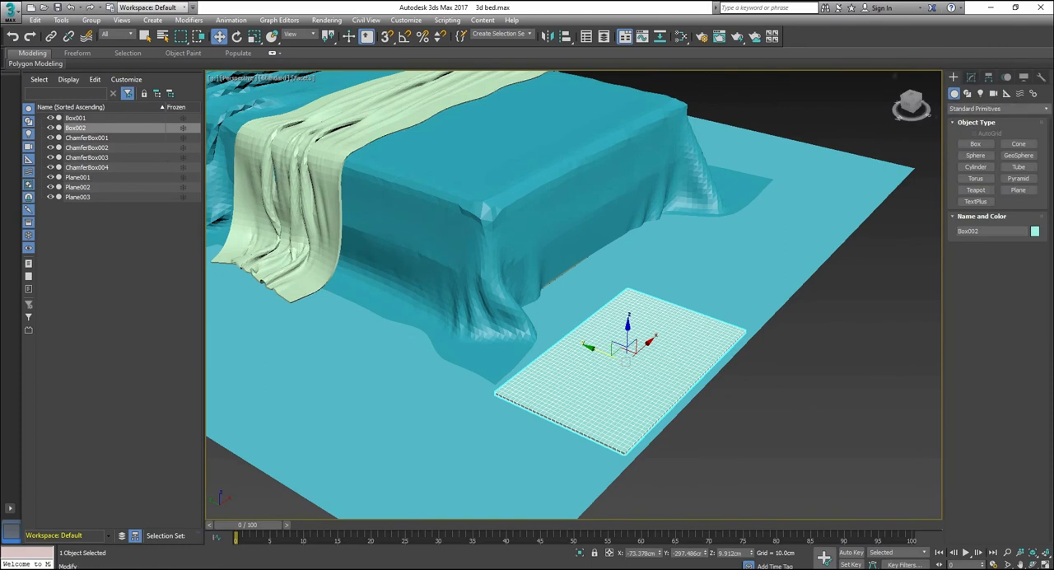
left_click(971, 78)
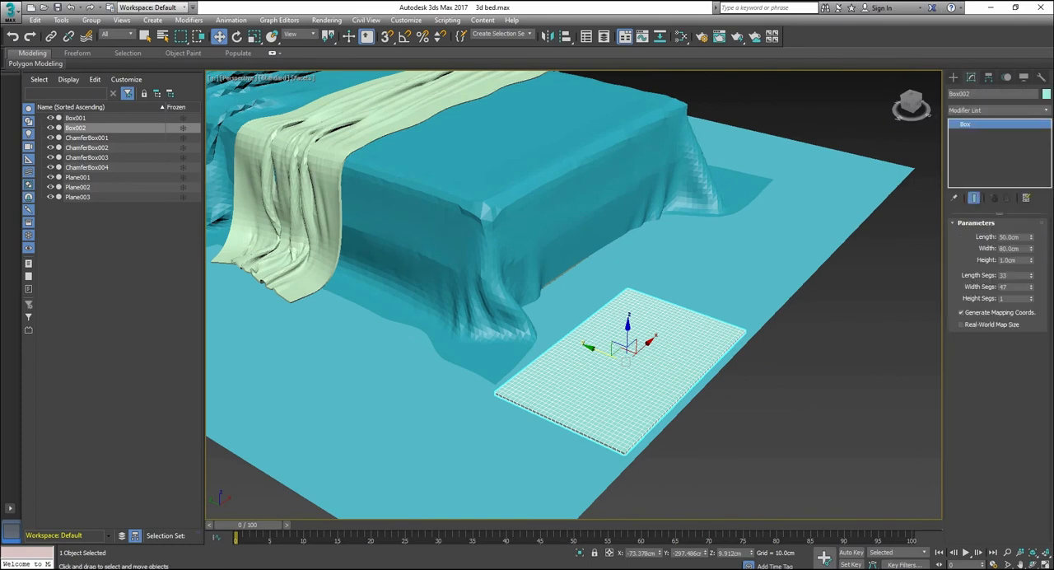
right_click(613, 356)
mouse_move(659, 493)
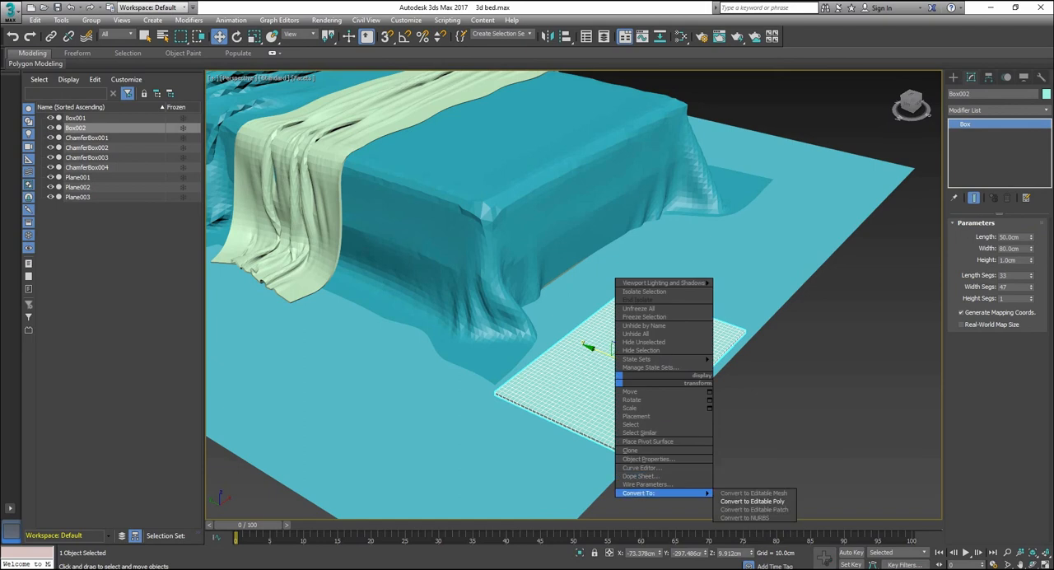
left_click(751, 504)
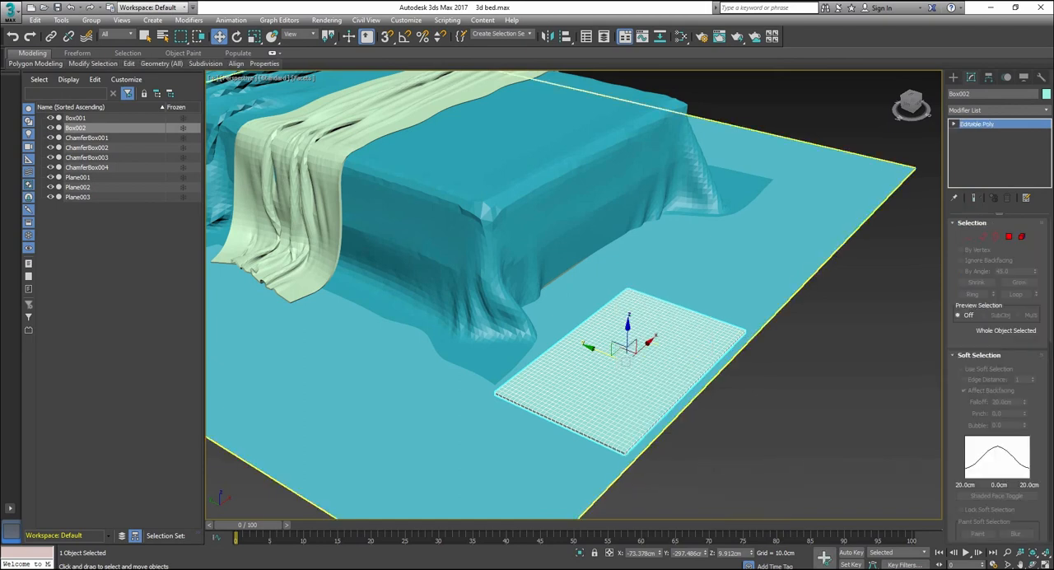
Step: Apply a Cloth modifier to the pillow box and set its simulation gravity to 0
left_click(999, 109)
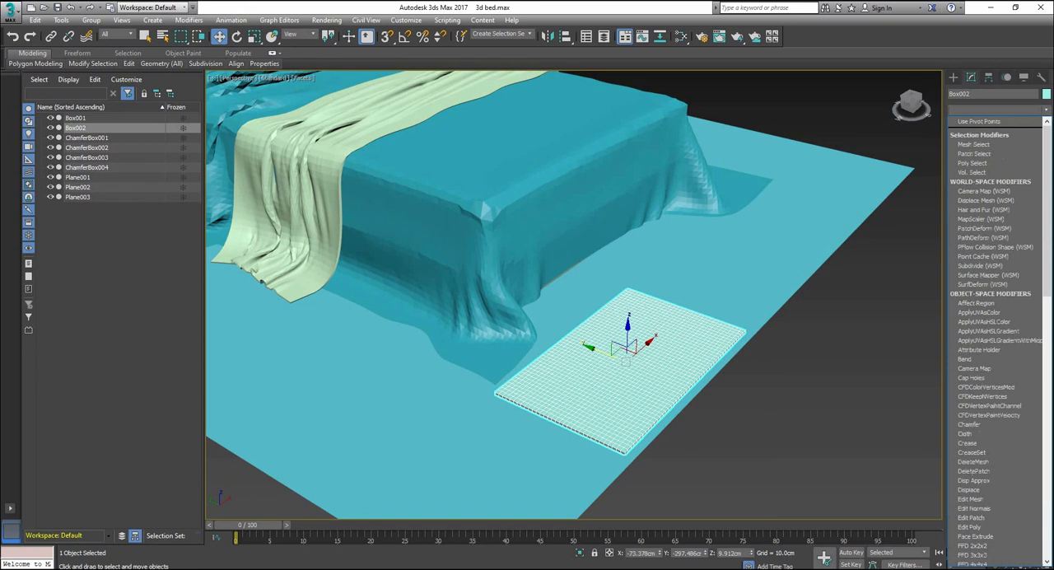
type("cl")
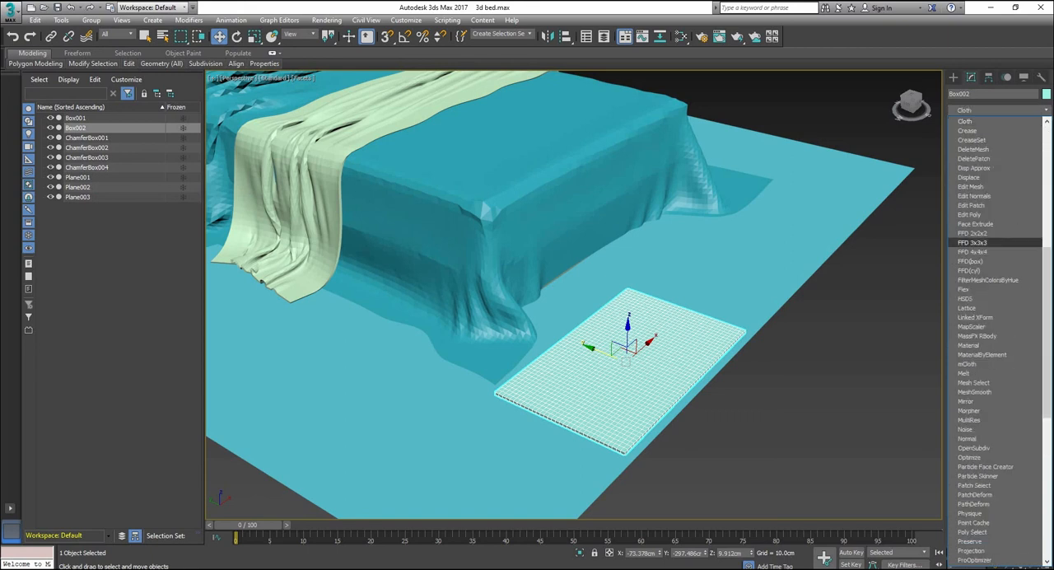
key("Return")
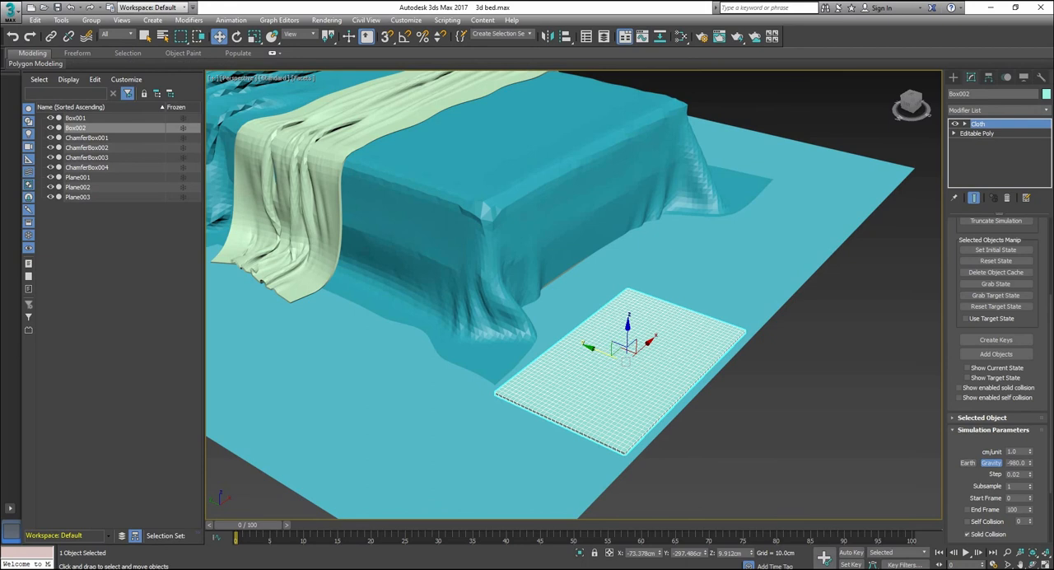
double_click(1016, 463)
type("0")
key("Return")
Step: Examine the Cloth modifier's simulation parameters, selected-object settings and object simulation options
scroll(998, 379, "down", 2)
scroll(998, 379, "up", 3)
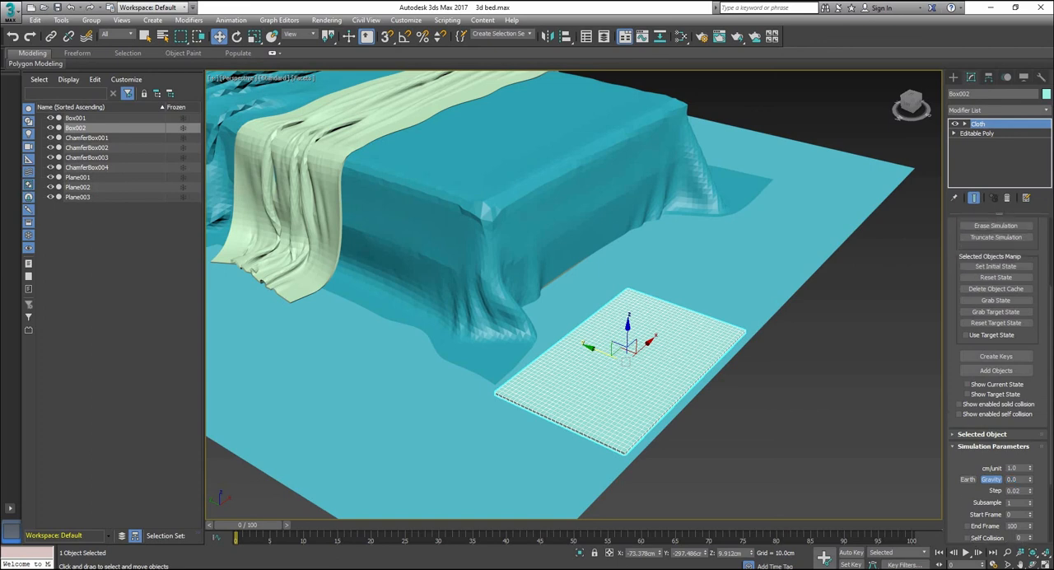
scroll(998, 378, "down", 5)
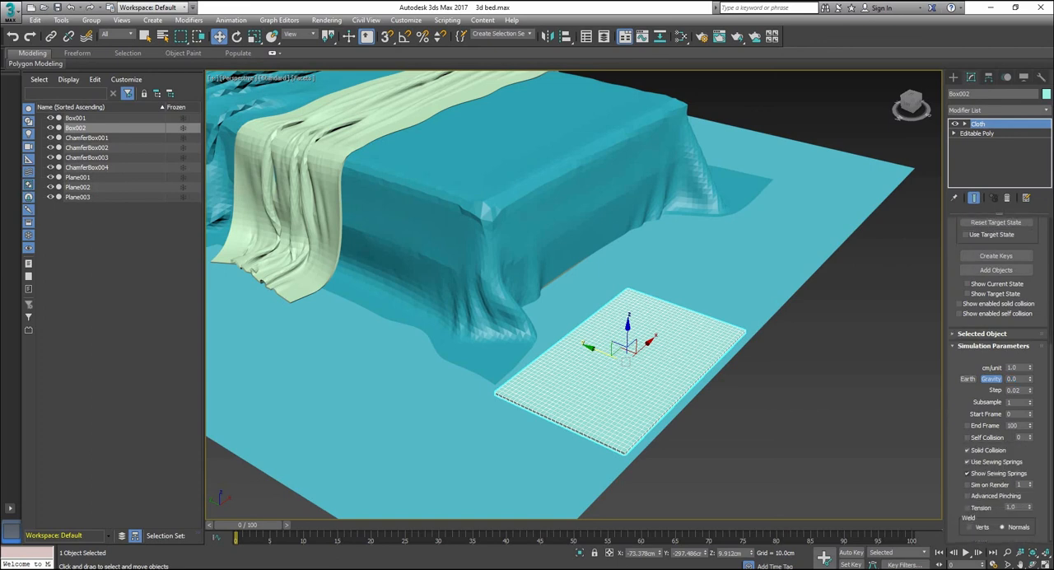
scroll(998, 379, "up", 1)
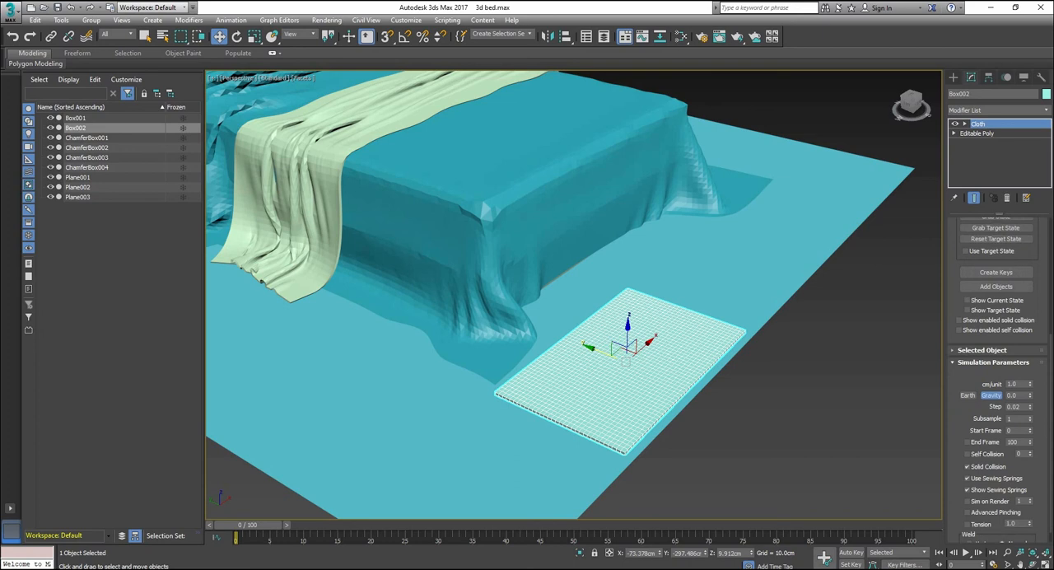
left_click(981, 350)
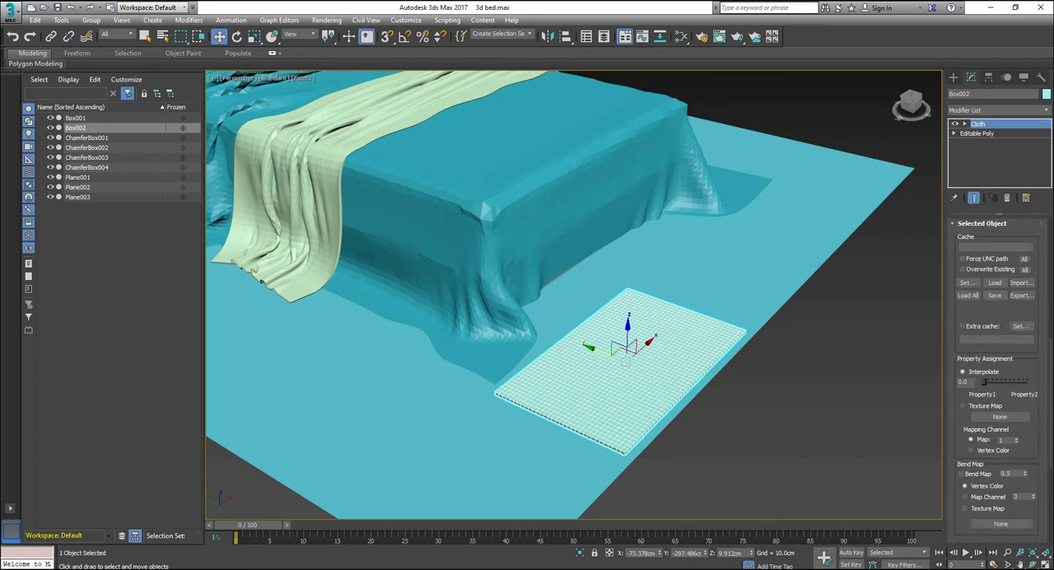
left_click(981, 223)
scroll(995, 321, "up", 8)
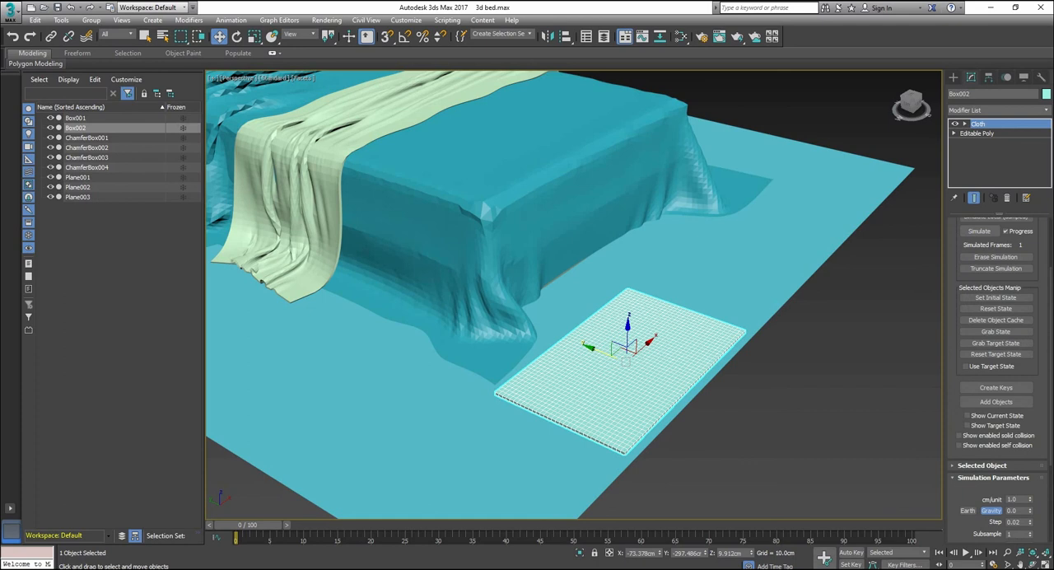
scroll(996, 382, "up", 5)
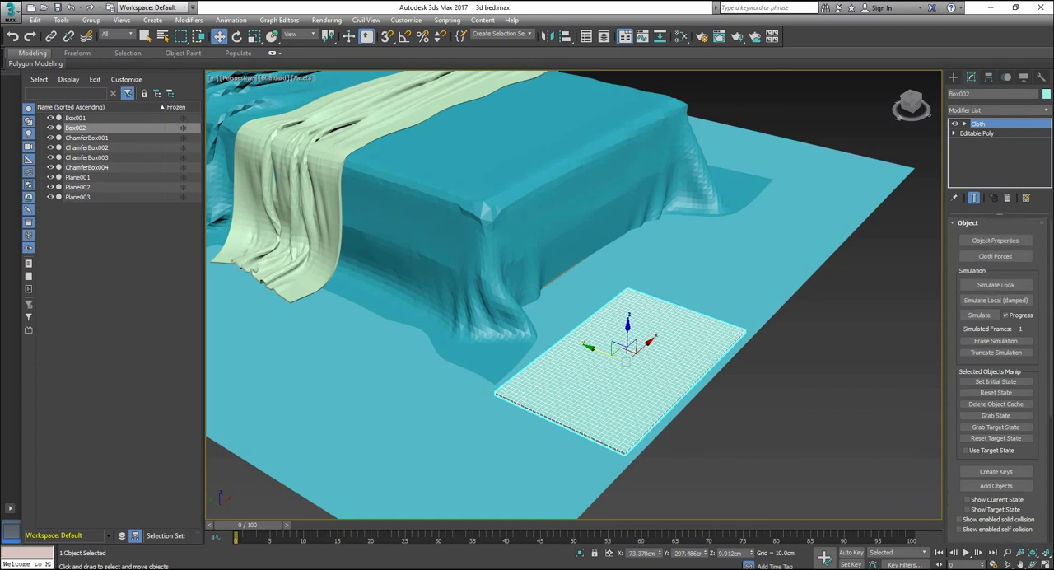
scroll(996, 381, "down", 10)
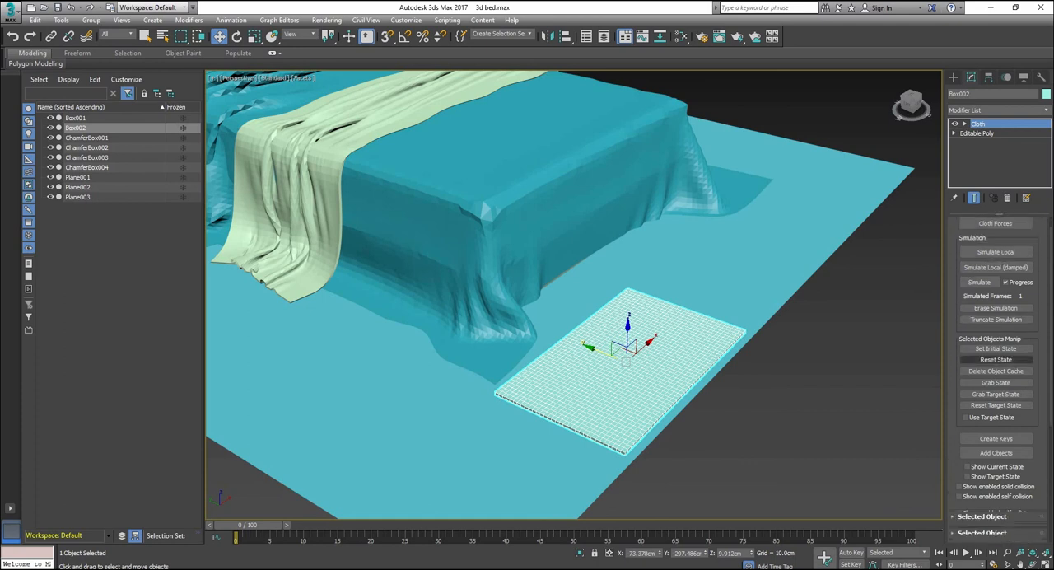
scroll(996, 381, "down", 1)
scroll(995, 381, "down", 1)
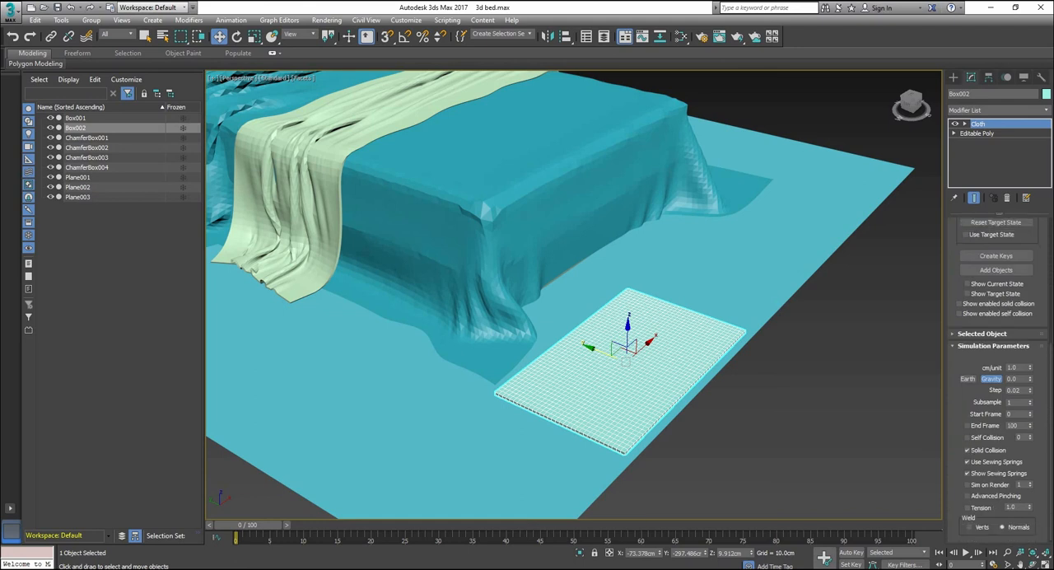
scroll(996, 381, "up", 10)
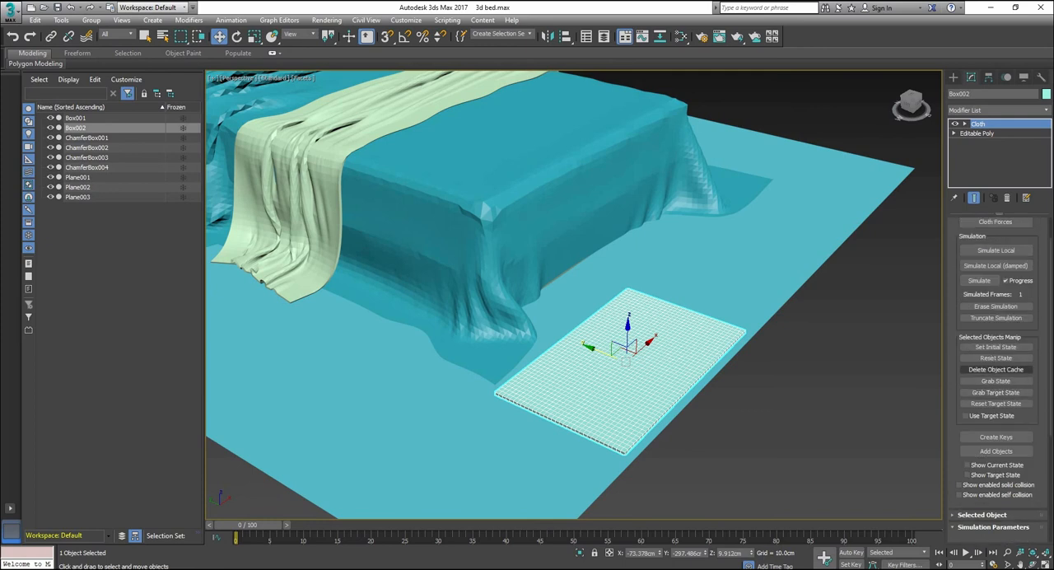
scroll(996, 382, "up", 2)
Step: Define the pillow box as a cloth object with a fabric preset and an inside pressure of 28
left_click(995, 240)
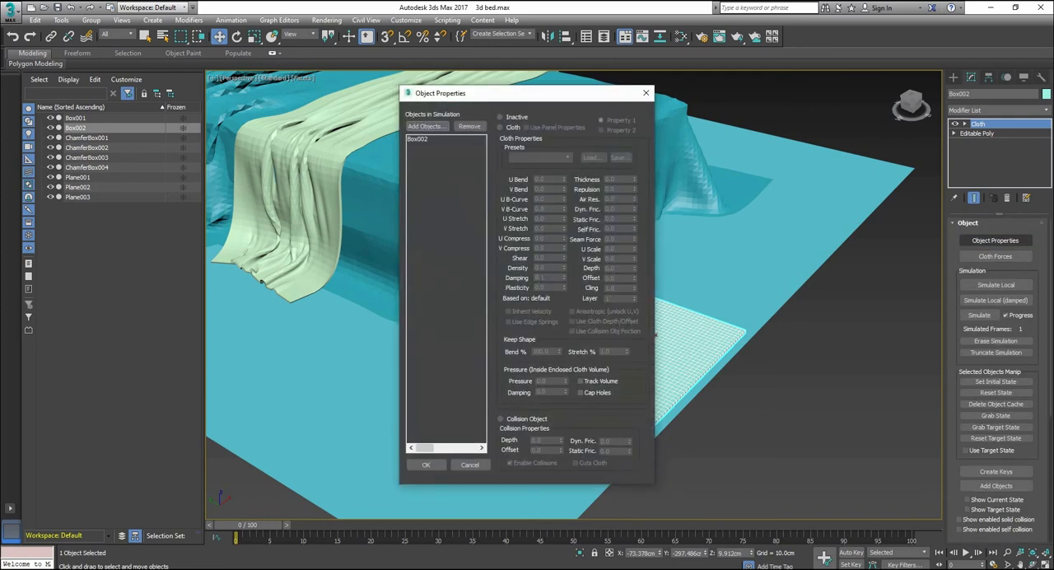
left_click(418, 139)
left_click(501, 128)
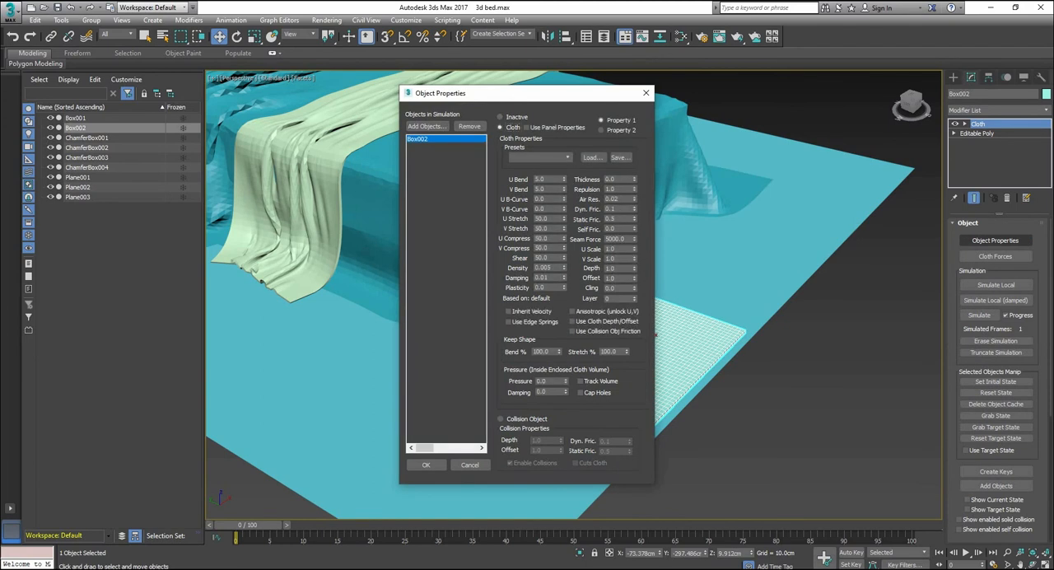
left_click(539, 156)
left_click(522, 189)
double_click(540, 382)
type("28")
left_click(426, 465)
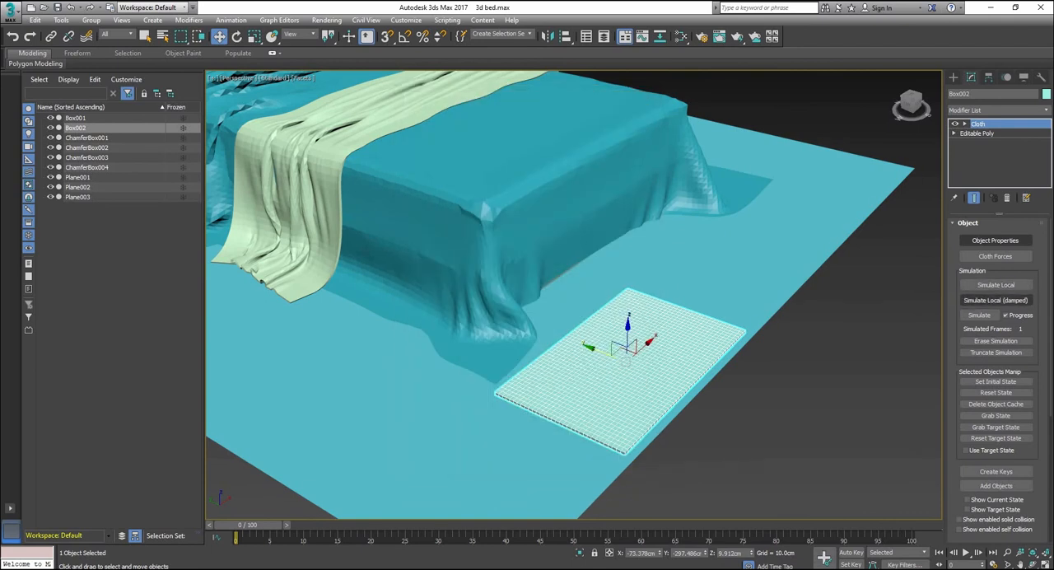
Step: Inflate the box into a pillow with a local cloth simulation and convert the result to an editable poly
left_click(996, 284)
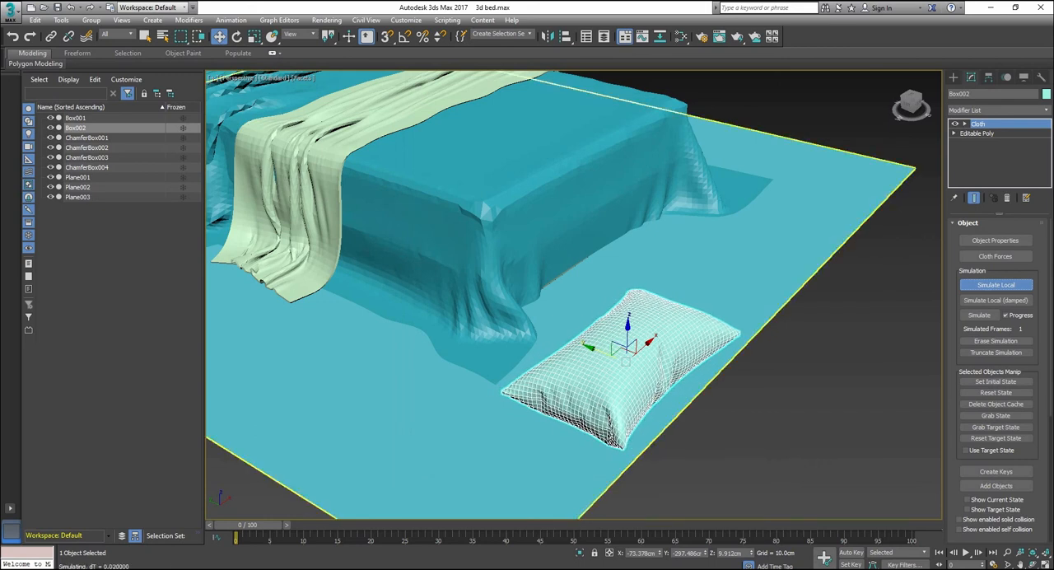
right_click(648, 376)
mouse_move(696, 490)
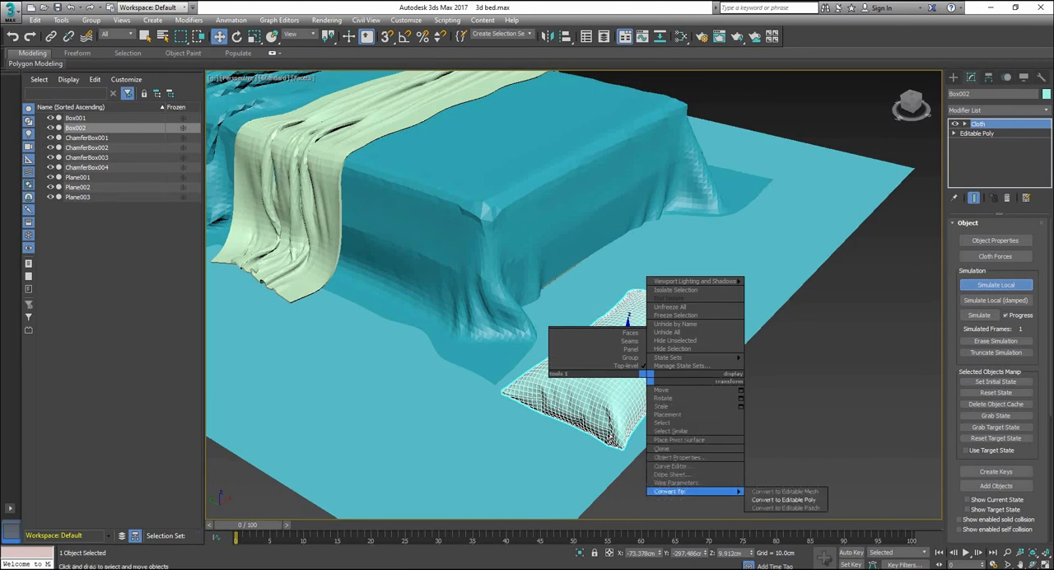
left_click(782, 499)
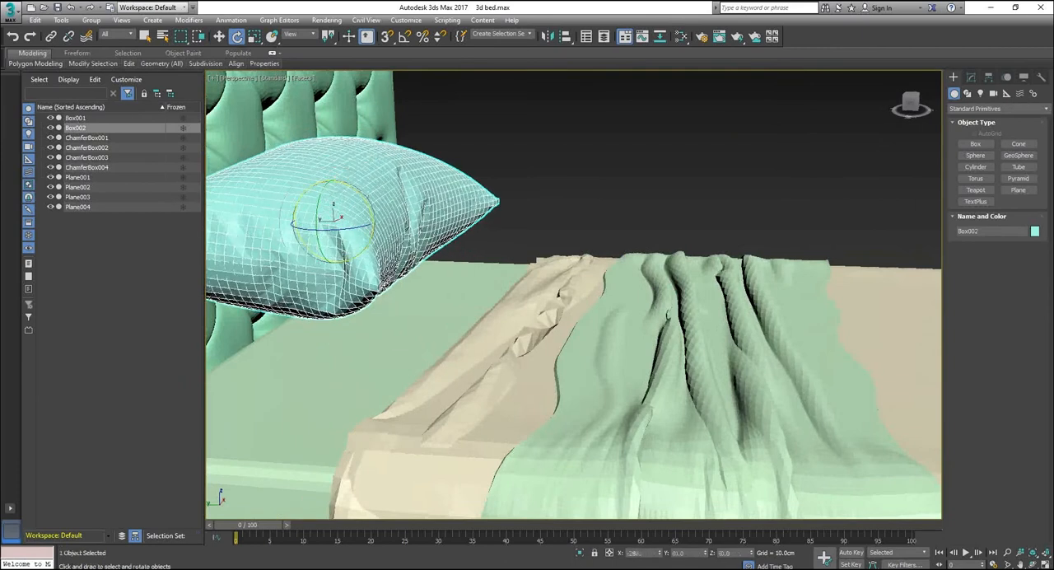
Step: Scale the pillow down and lower it onto the mattress in front of the tufted headboard
left_click(254, 37)
left_click_drag(418, 204, 418, 224)
left_click(219, 36)
mouse_move(510, 272)
middle_mouse_down("alt")
mouse_move(626, 370)
mouse_move(511, 272)
middle_mouse_up("alt")
left_click_drag(420, 206, 419, 270)
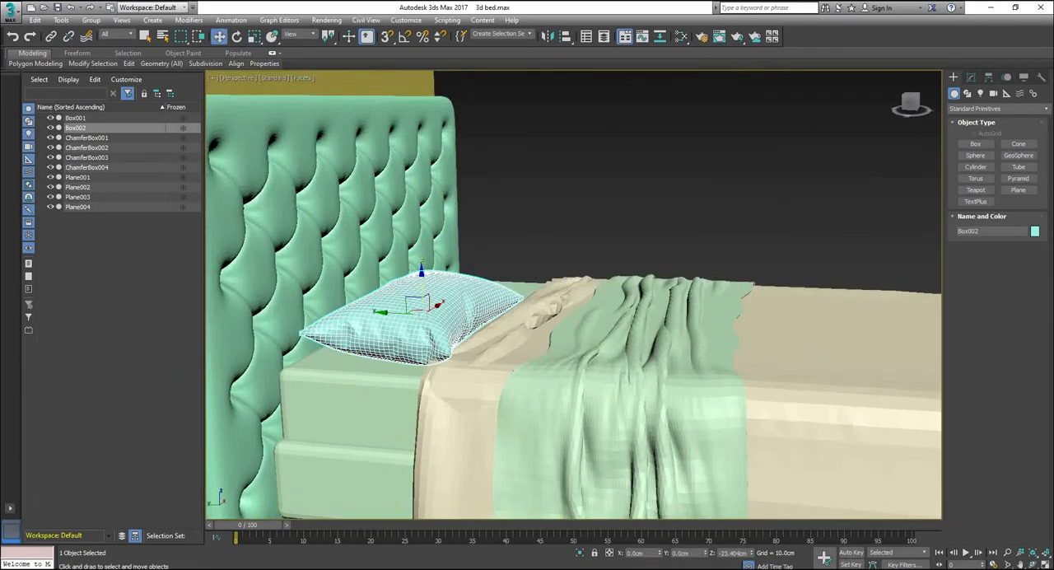
Step: Shift the pillow toward the headboard, tilt it to lean back, and raise it slightly above the mattress
left_click_drag(384, 310, 359, 308)
middle_click_drag(494, 296, 510, 379, "alt")
left_click(236, 36)
left_click_drag(405, 270, 412, 284)
middle_click_drag(510, 378, 527, 271, "alt")
left_click_drag(420, 280, 426, 298)
left_click(219, 36)
left_click_drag(394, 269, 393, 260)
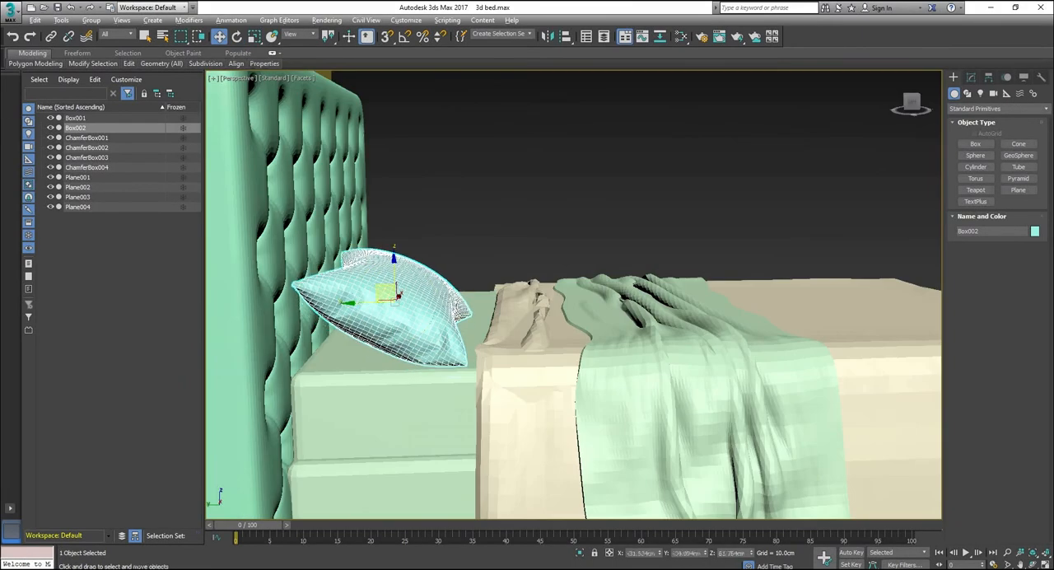
Step: Place a copy of the pillow beside the first one at the head of the bed and select both
middle_click_drag(494, 280, 573, 318, "alt")
key("r")
left_click_drag(350, 300, 643, 272)
key("w")
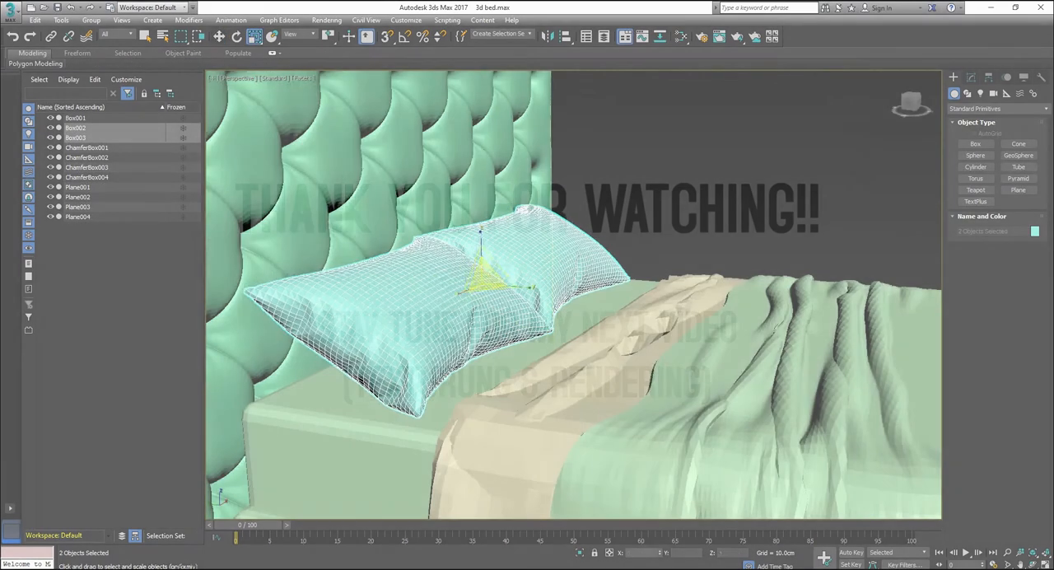